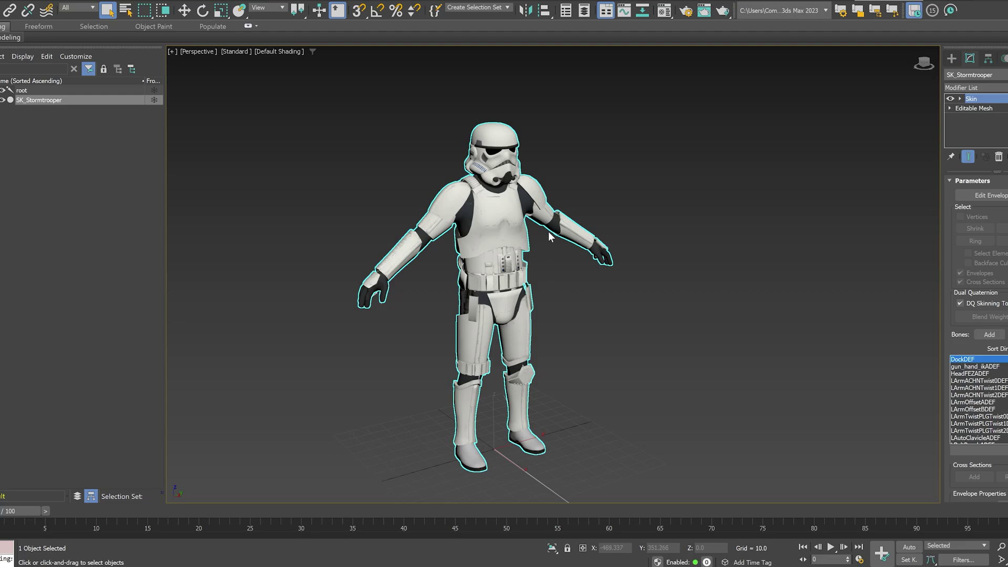
# Delete the root bone hierarchy from the stormtrooper scene.
pyautogui.scroll(3, 484, 242)
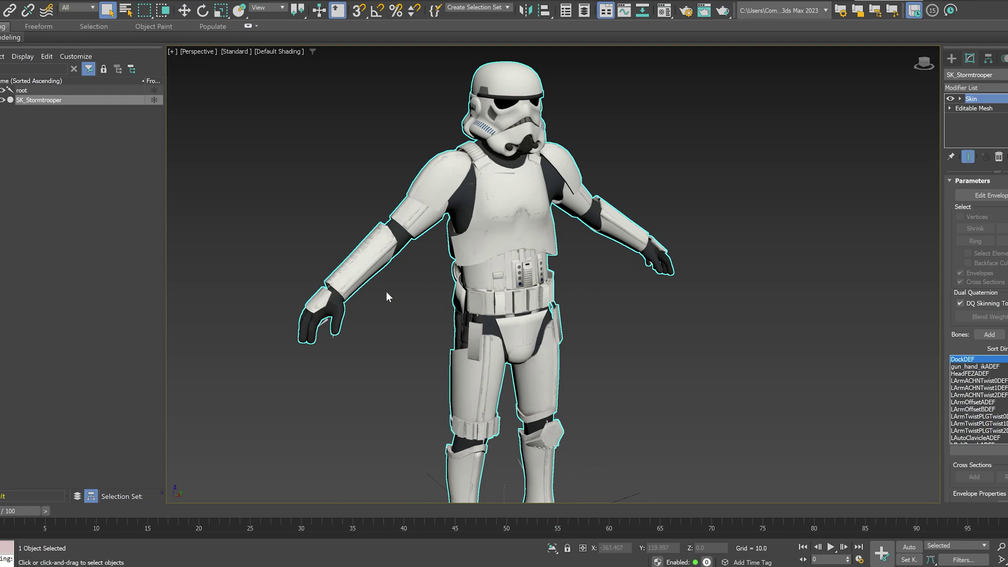
pyautogui.click(2, 56)
pyautogui.click(17, 88)
pyautogui.click(19, 90)
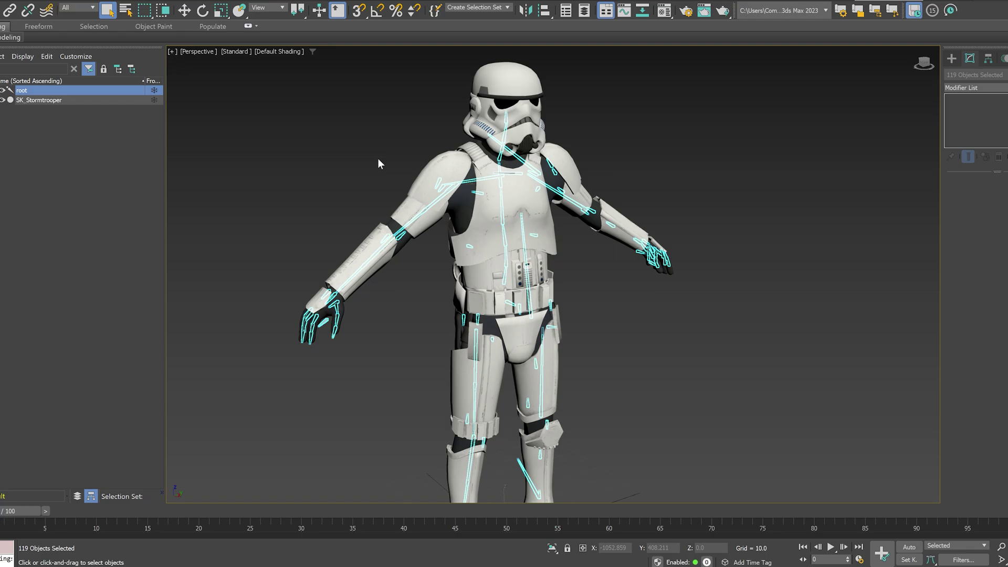
pyautogui.press('Delete')
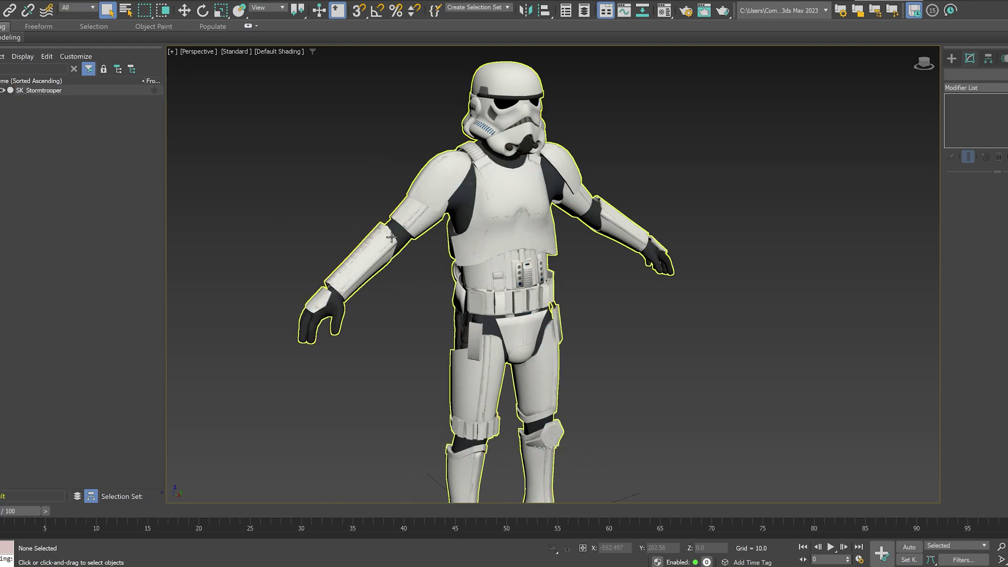
# Remove the Skin modifier from the SK_Stormtrooper mesh.
pyautogui.moveTo(415, 295); pyautogui.dragTo(455, 240, button='middle')
pyautogui.click(470, 237)
pyautogui.scroll(5, 519, 279)
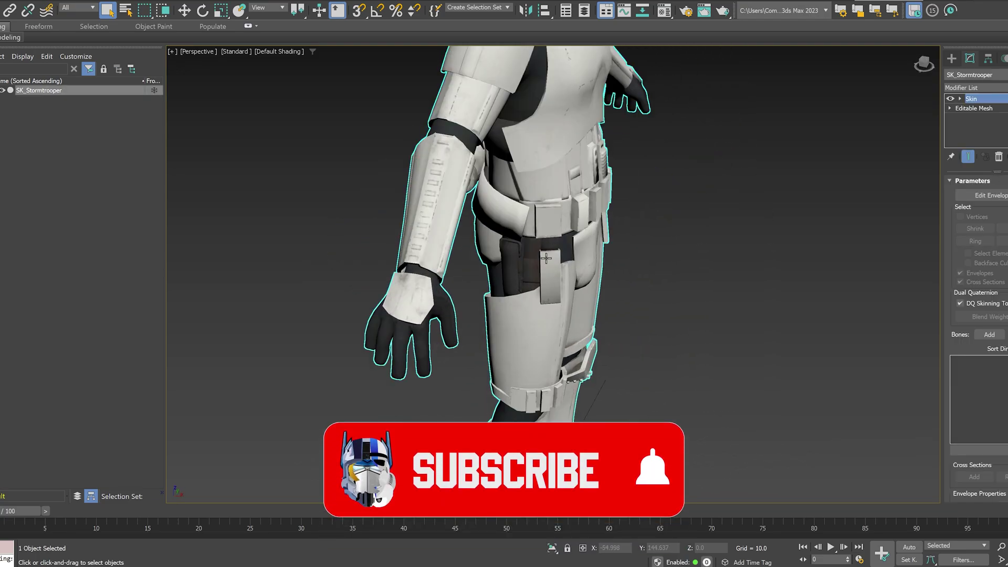
pyautogui.rightClick(985, 101)
pyautogui.click(984, 108)
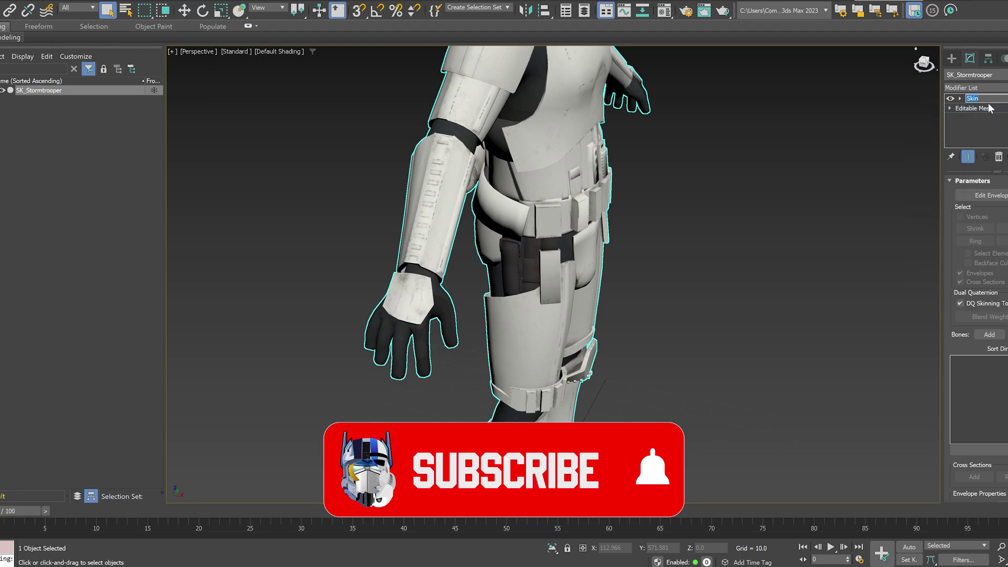
pyautogui.rightClick(981, 98)
pyautogui.click(975, 115)
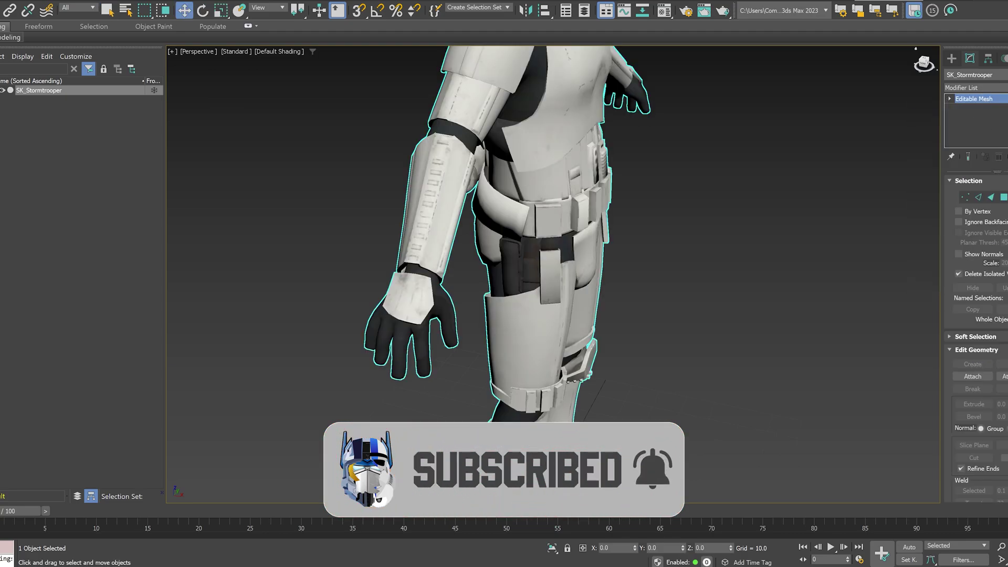
# Delete the armor plate and the glove geometry of the stormtrooper's right hand in polygon editing mode.
pyautogui.press('4')
pyautogui.click(410, 305)
pyautogui.press('Delete')
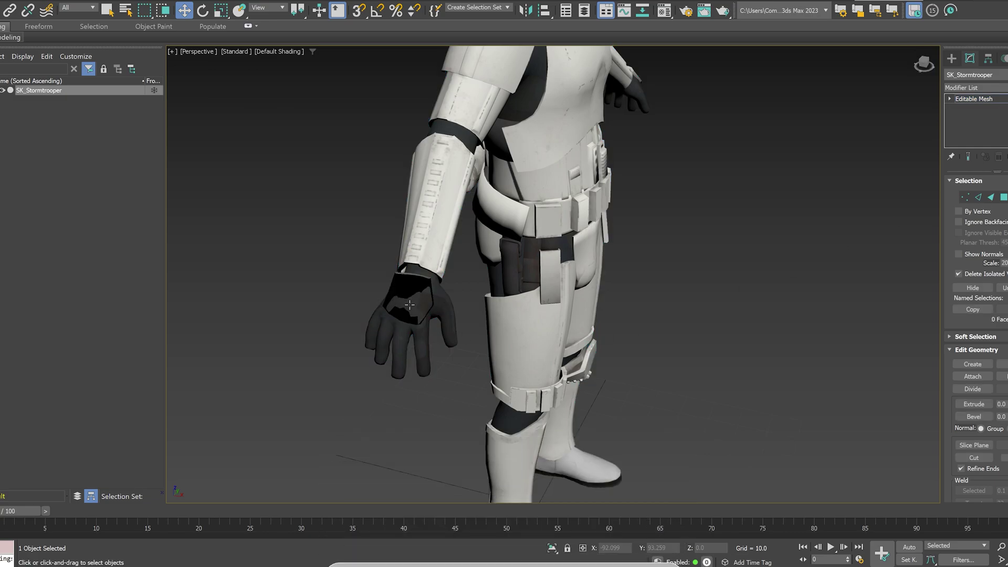
pyautogui.scroll(3, 410, 303)
pyautogui.click(412, 274)
pyautogui.press('Delete')
pyautogui.click(412, 260)
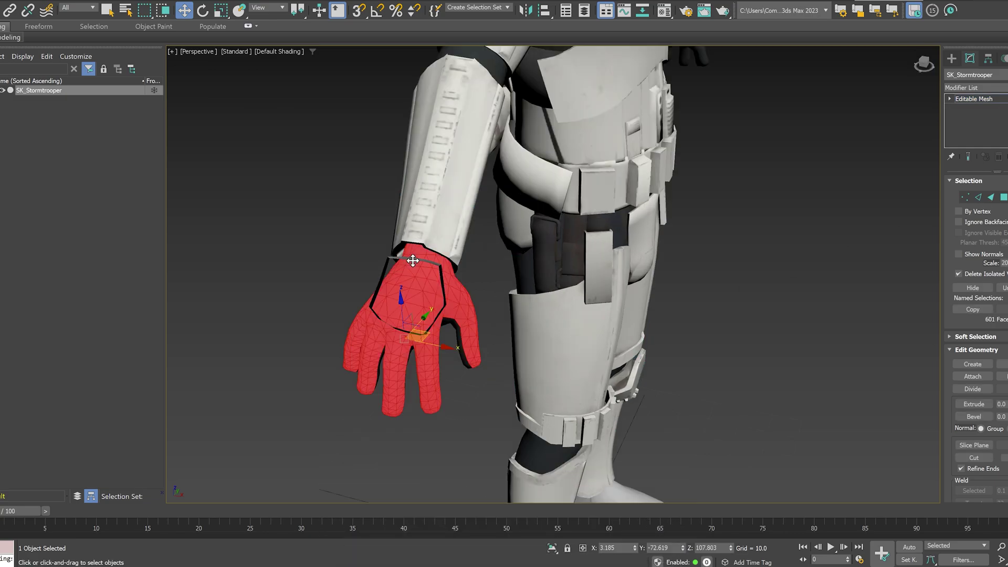
pyautogui.press('Delete')
# Delete the leftover hand and wrist pieces around the opening of the right forearm armor.
pyautogui.click(444, 295)
pyautogui.press('Delete')
pyautogui.click(432, 263)
pyautogui.press('Delete')
pyautogui.click(384, 275)
pyautogui.press('Delete')
pyautogui.click(377, 316)
pyautogui.press('Delete')
# Delete the black undersuit section at the stormtrooper's right knee.
pyautogui.click(548, 450)
pyautogui.press('Delete')
pyautogui.moveTo(543, 357); pyautogui.dragTo(485, 238, button='middle')
pyautogui.scroll(-5, 519, 239)
pyautogui.scroll(4, 453, 156)
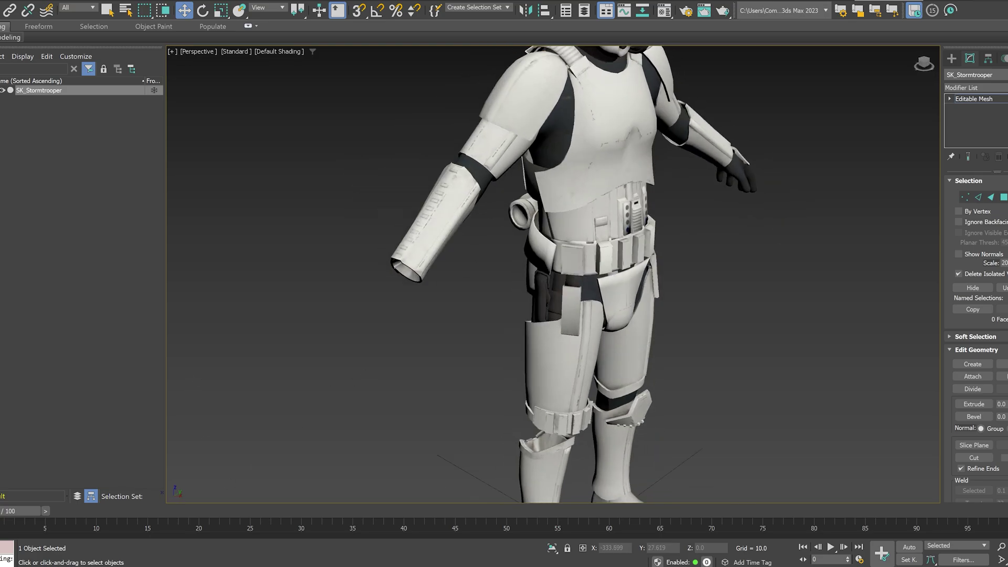
# Import the robotic hand model into the scene.
pyautogui.click(1, 1)
pyautogui.moveTo(41, 148)
pyautogui.click(105, 149)
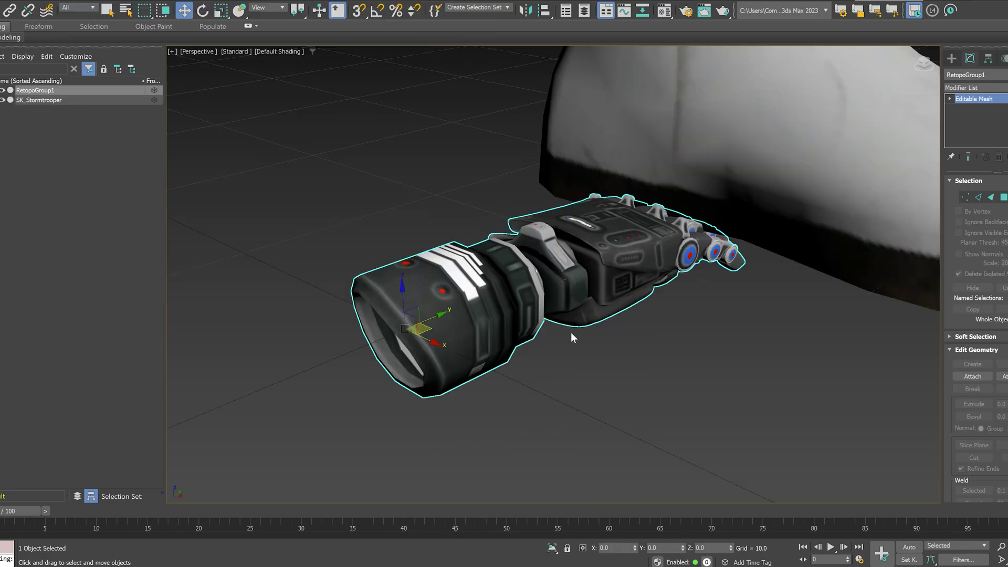
pyautogui.scroll(-8, 571, 332)
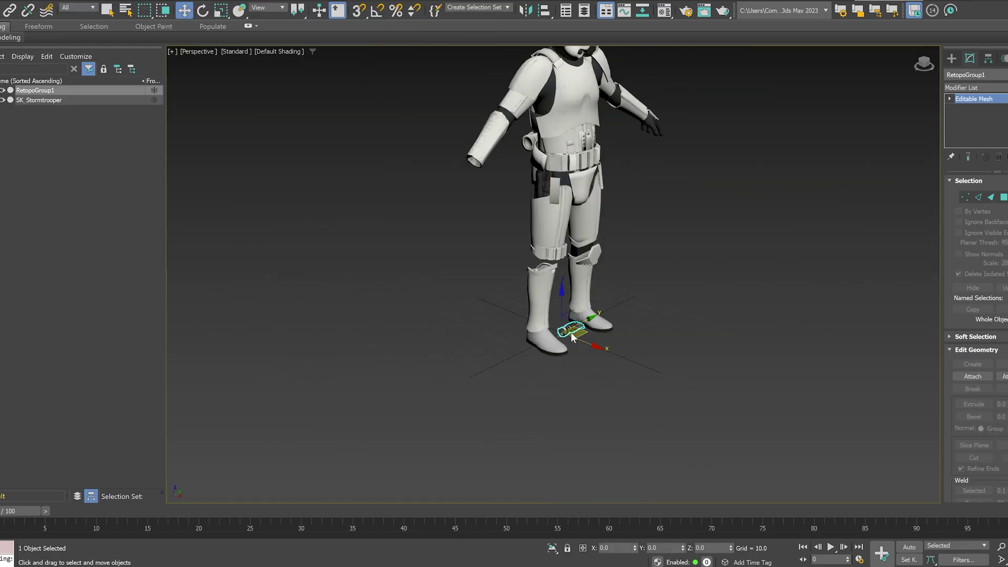
# Move, rotate and scale the robotic hand so it fits into the open end of the right forearm armor.
pyautogui.moveTo(572, 335); pyautogui.dragTo(548, 350, button='middle')
pyautogui.moveTo(548, 351); pyautogui.dragTo(400, 246)
pyautogui.press('e')
pyautogui.scroll(7, 462, 263)
pyautogui.keyDown('alt'); pyautogui.moveTo(458, 260); pyautogui.dragTo(484, 272, button='middle'); pyautogui.keyUp('alt')
pyautogui.press('w')
pyautogui.moveTo(378, 140); pyautogui.dragTo(472, 99)
pyautogui.press('r')
pyautogui.press('e')
pyautogui.press('w')
pyautogui.press('e')
pyautogui.press('w')
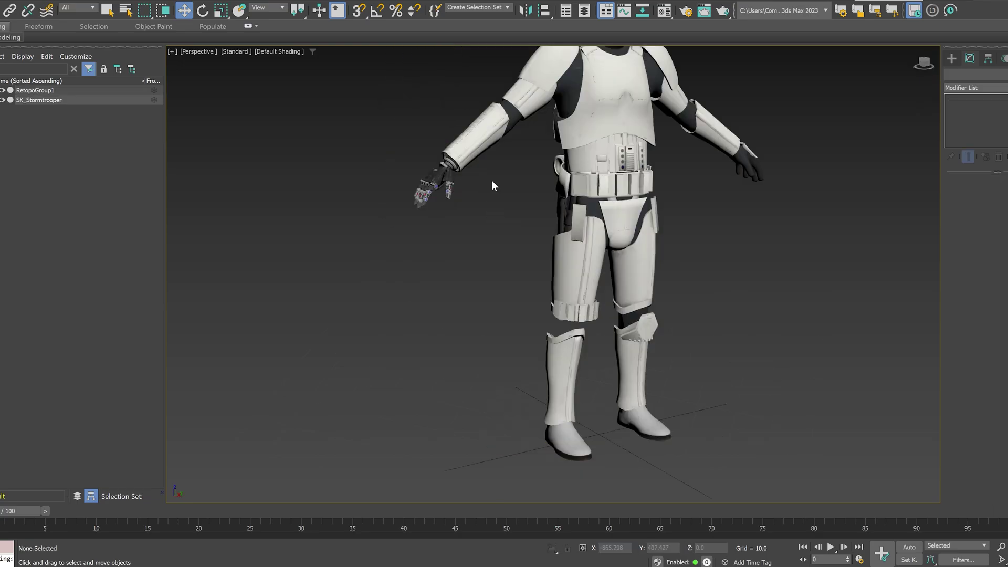
# Import the M_D_Heavy_Preq_01_leg droid leg model into the scene.
pyautogui.moveTo(491, 181); pyautogui.dragTo(511, 261, button='middle')
pyautogui.scroll(4, 428, 251)
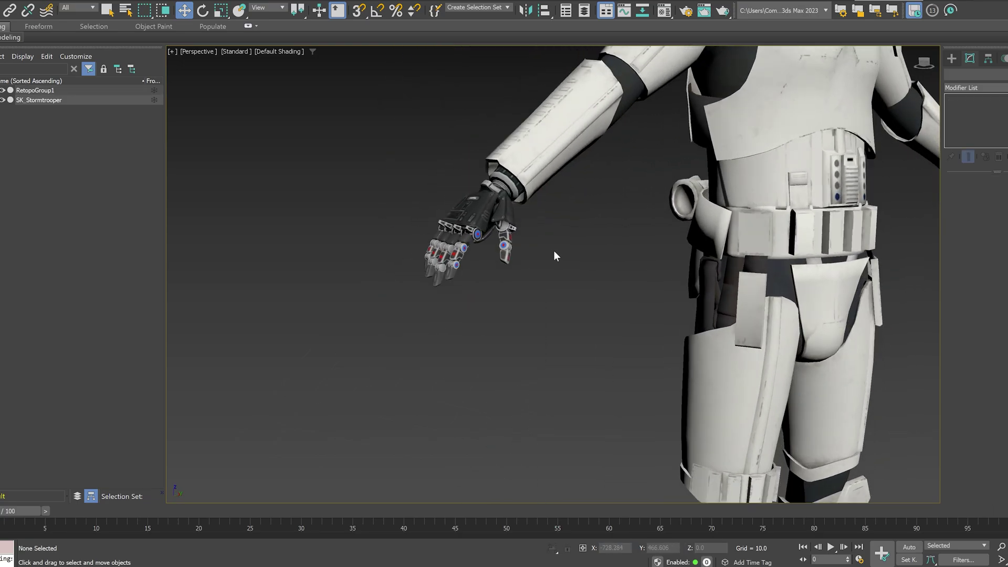
pyautogui.moveTo(624, 265); pyautogui.dragTo(466, 98, button='middle')
pyautogui.scroll(-3, 507, 252)
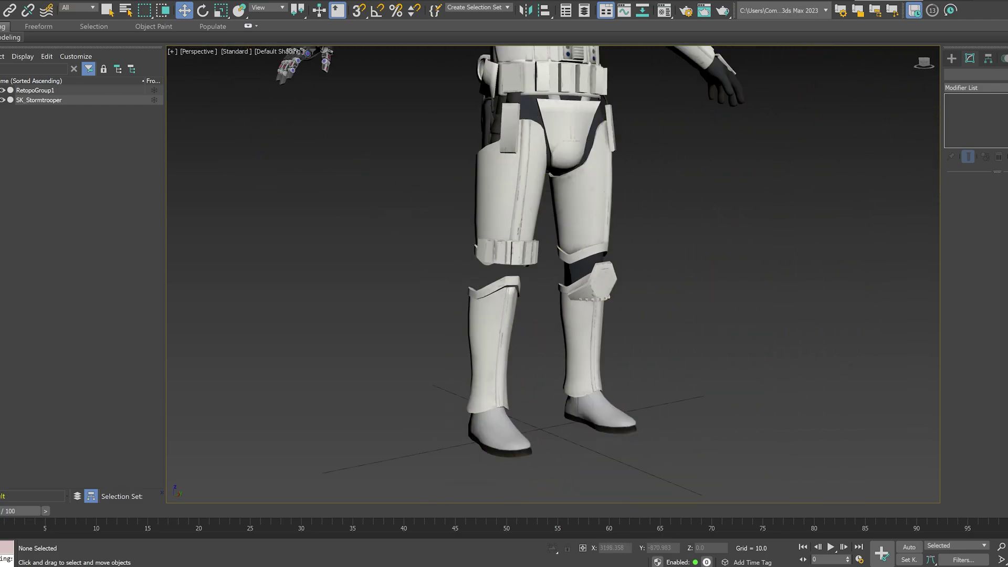
pyautogui.hotkey('alt', 'f')
pyautogui.moveTo(68, 157)
pyautogui.click(100, 146)
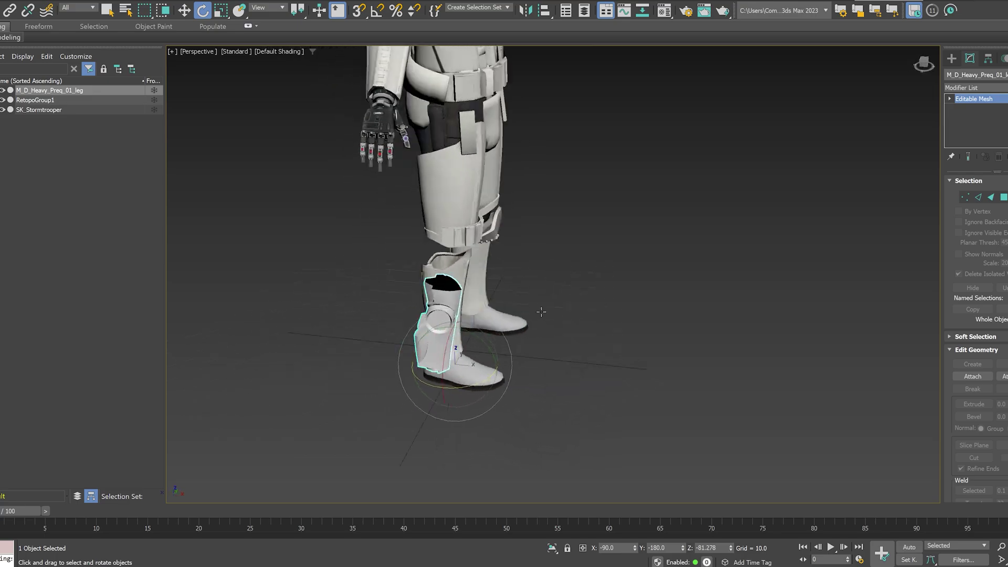
# Rotate the droid leg part so its knee joint lines up with the direction of the stormtrooper's right leg.
pyautogui.keyDown('alt'); pyautogui.moveTo(541, 312); pyautogui.dragTo(505, 306, button='middle'); pyautogui.keyUp('alt')
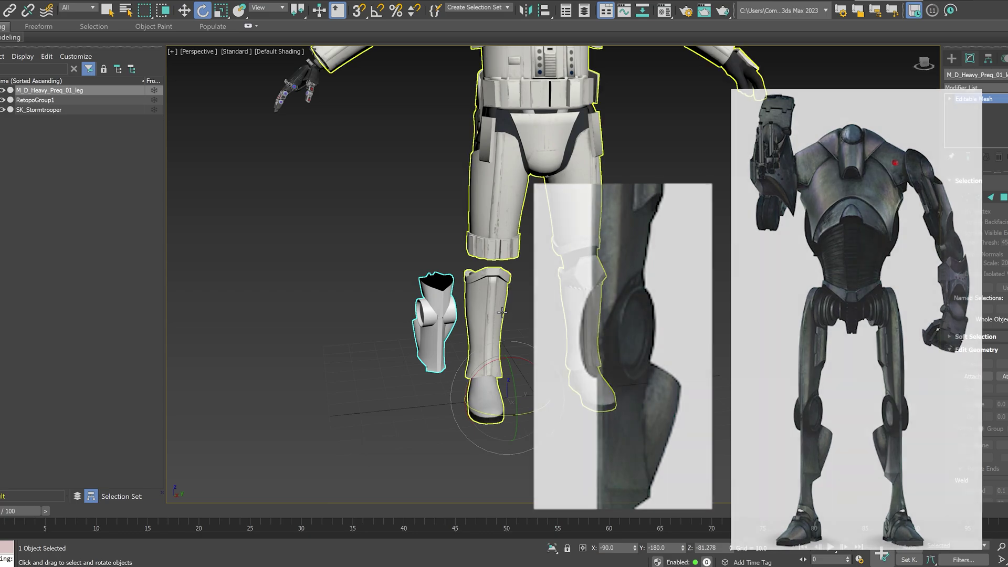
pyautogui.scroll(3, 505, 309)
pyautogui.keyDown('alt'); pyautogui.moveTo(529, 325); pyautogui.dragTo(522, 275, button='middle'); pyautogui.keyUp('alt')
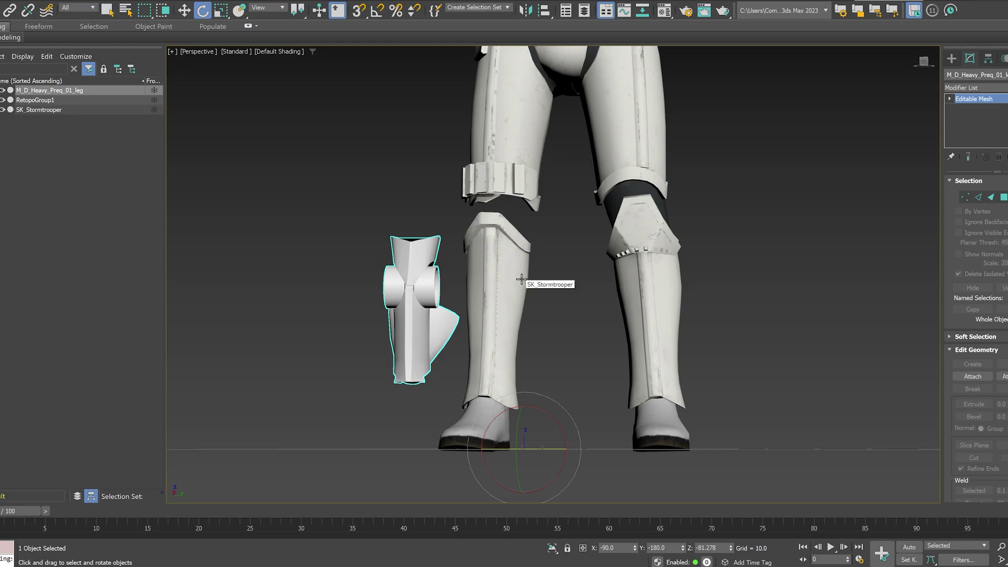
pyautogui.keyDown('alt'); pyautogui.moveTo(521, 278); pyautogui.dragTo(414, 296, button='middle'); pyautogui.keyUp('alt')
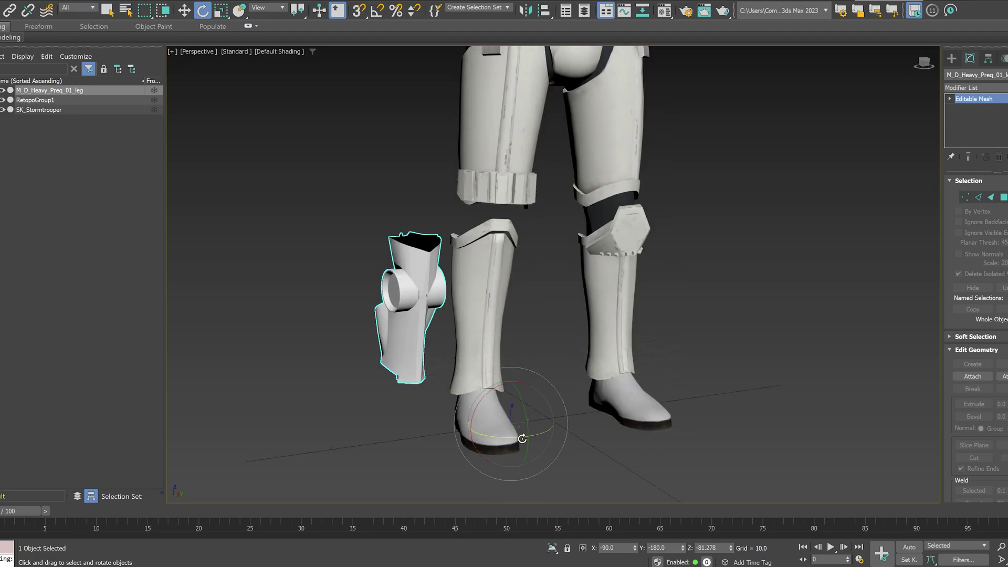
pyautogui.moveTo(521, 437); pyautogui.dragTo(496, 438)
pyautogui.hotkey('ctrl', 'z')
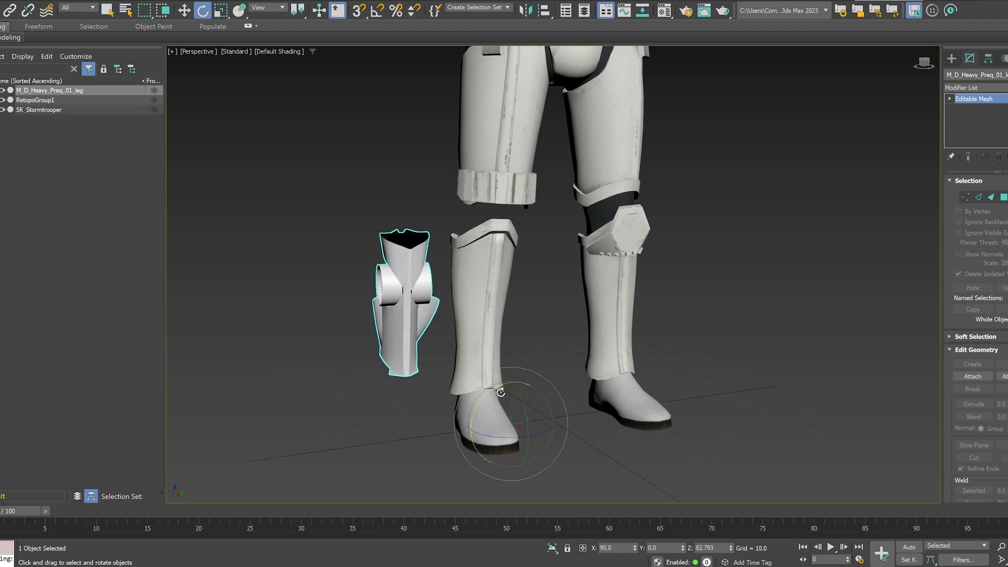
pyautogui.moveTo(501, 393); pyautogui.dragTo(494, 393)
# Move the droid leg part into the gap between the right thigh and shin armor.
pyautogui.press('w')
pyautogui.moveTo(551, 426); pyautogui.dragTo(621, 406)
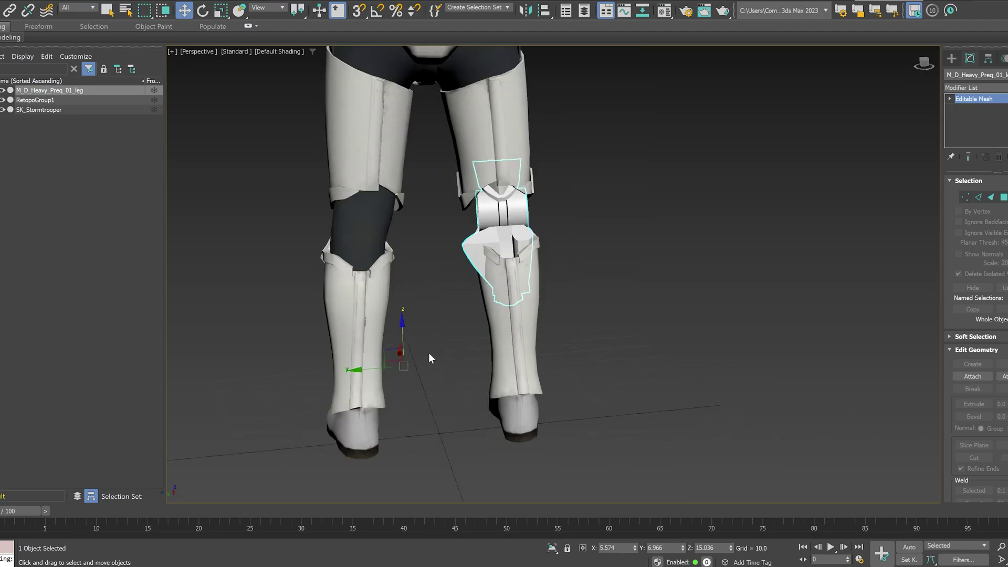
pyautogui.moveTo(368, 368); pyautogui.dragTo(369, 367)
pyautogui.moveTo(539, 274)
pyautogui.keyDown('alt'); pyautogui.mouseDown(button='middle')
pyautogui.moveTo(549, 270)
pyautogui.moveTo(546, 283)
pyautogui.mouseUp(button='middle'); pyautogui.keyUp('alt')
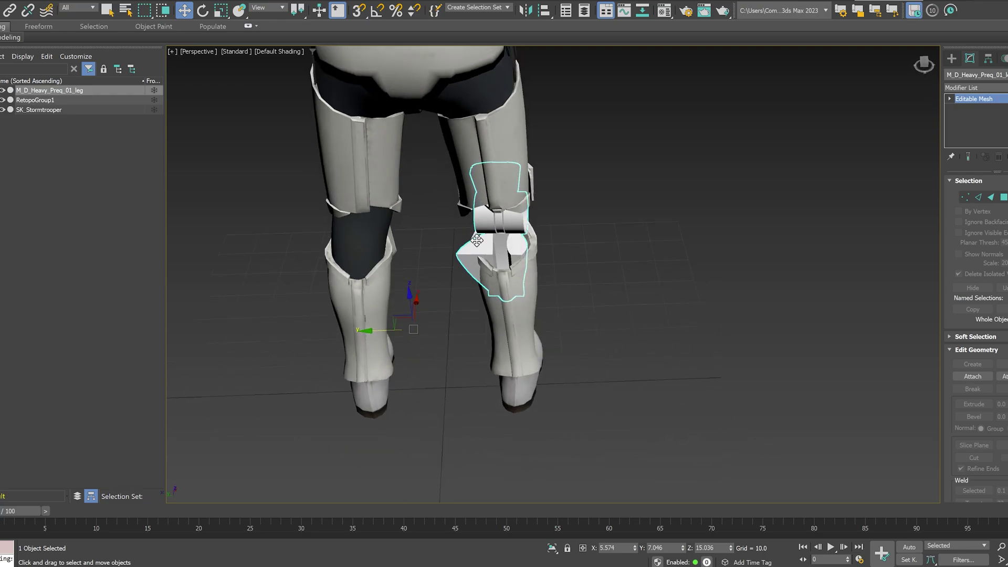
pyautogui.moveTo(532, 318)
pyautogui.keyDown('alt'); pyautogui.mouseDown(button='middle')
pyautogui.moveTo(512, 298)
pyautogui.moveTo(494, 306)
pyautogui.moveTo(530, 315)
pyautogui.moveTo(518, 305)
pyautogui.mouseUp(button='middle'); pyautogui.keyUp('alt')
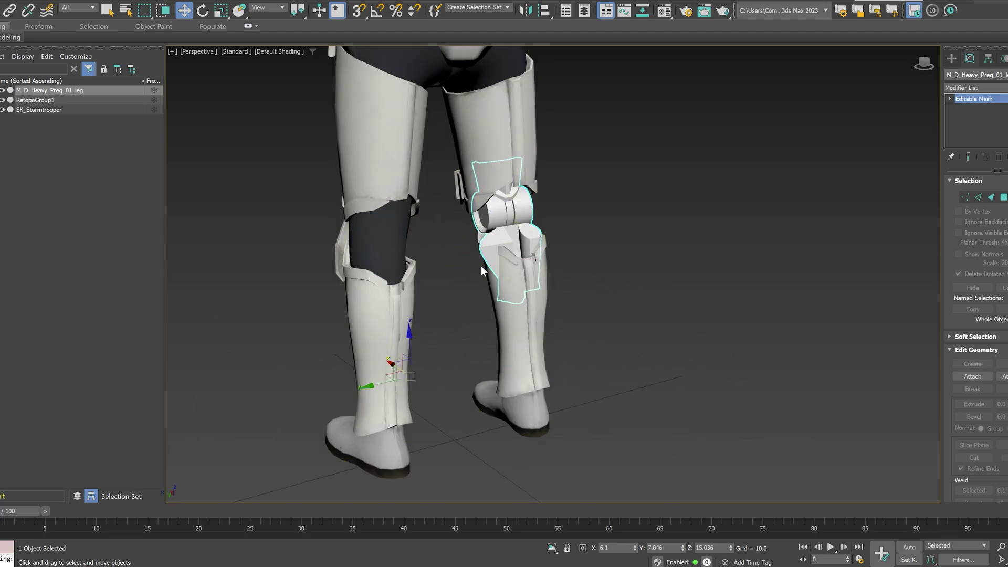
pyautogui.scroll(3, 511, 231)
pyautogui.keyDown('alt'); pyautogui.moveTo(511, 231); pyautogui.dragTo(540, 319, button='middle'); pyautogui.keyUp('alt')
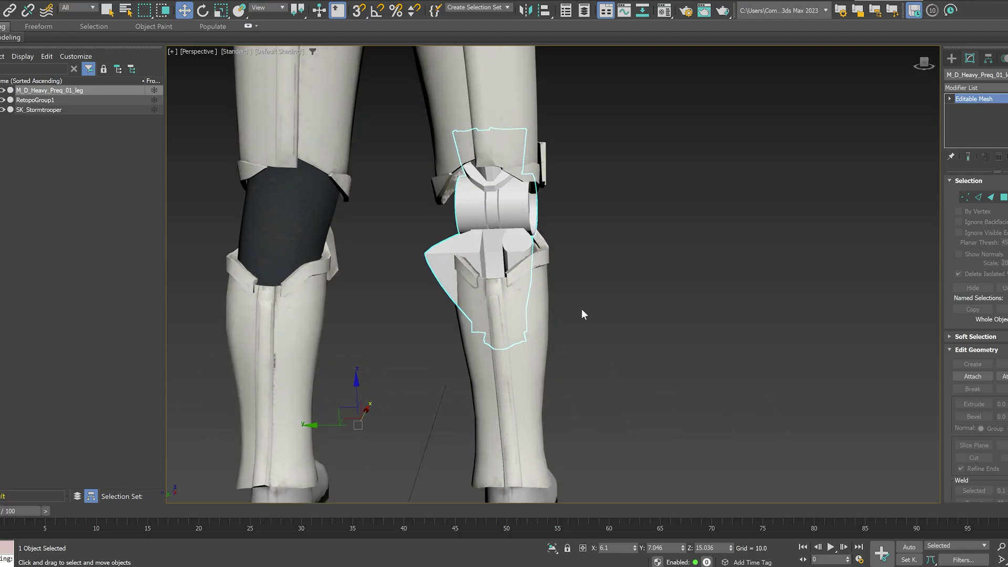
pyautogui.keyDown('alt'); pyautogui.moveTo(581, 309); pyautogui.dragTo(558, 299, button='middle'); pyautogui.keyUp('alt')
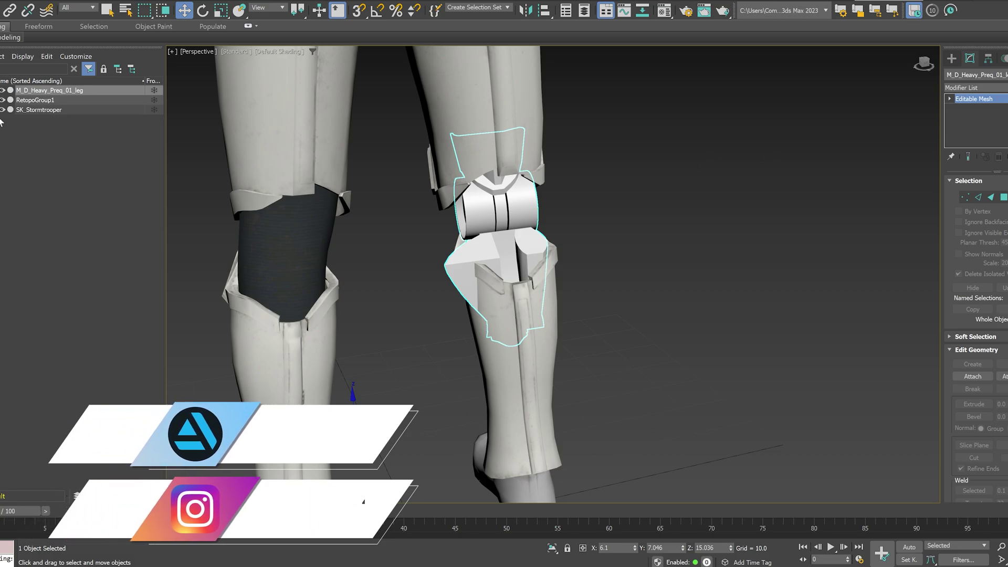
# Hide the SK_Stormtrooper mesh and switch the droid leg part to polygon editing.
pyautogui.hotkey('alt', 'q')
pyautogui.press('4')
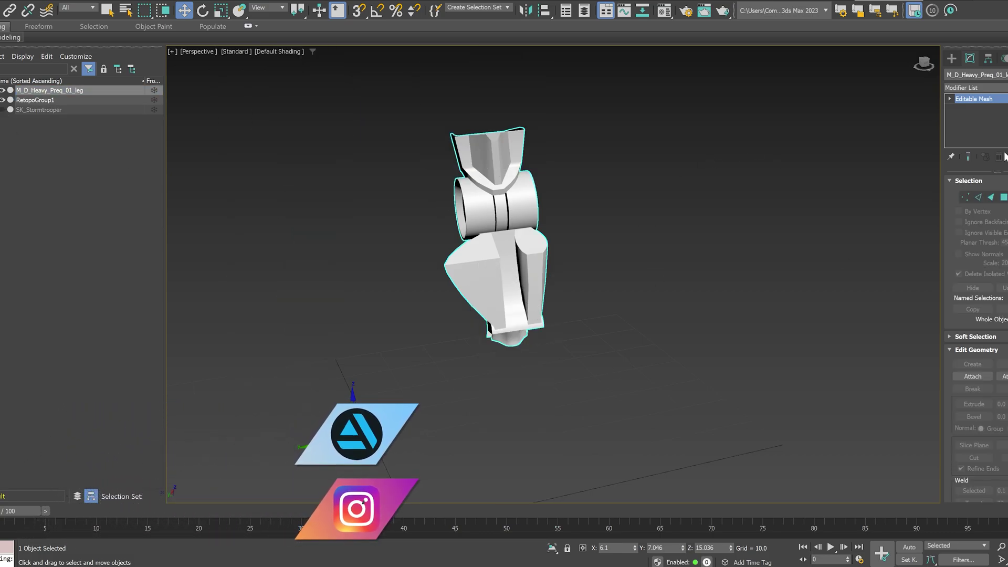
pyautogui.scroll(4, 494, 268)
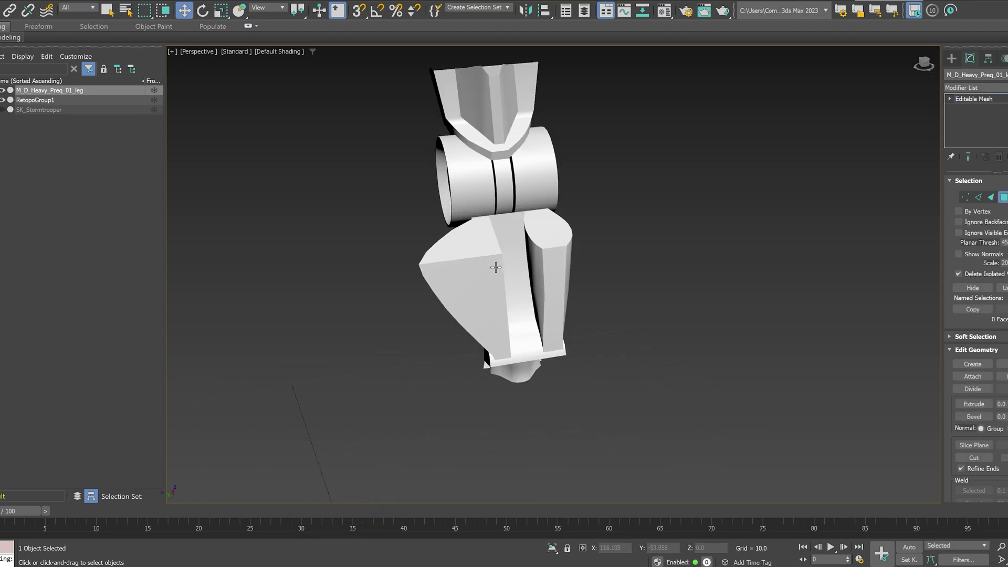
pyautogui.click(481, 270)
pyautogui.keyDown('ctrl'); pyautogui.click(477, 284); pyautogui.keyUp('ctrl')
pyautogui.keyDown('ctrl'); pyautogui.click(483, 293); pyautogui.keyUp('ctrl')
pyautogui.keyDown('ctrl'); pyautogui.click(498, 295); pyautogui.keyUp('ctrl')
pyautogui.keyDown('ctrl'); pyautogui.click(494, 388); pyautogui.keyUp('ctrl')
pyautogui.keyDown('ctrl'); pyautogui.click(499, 393); pyautogui.keyUp('ctrl')
pyautogui.keyDown('ctrl'); pyautogui.click(502, 397); pyautogui.keyUp('ctrl')
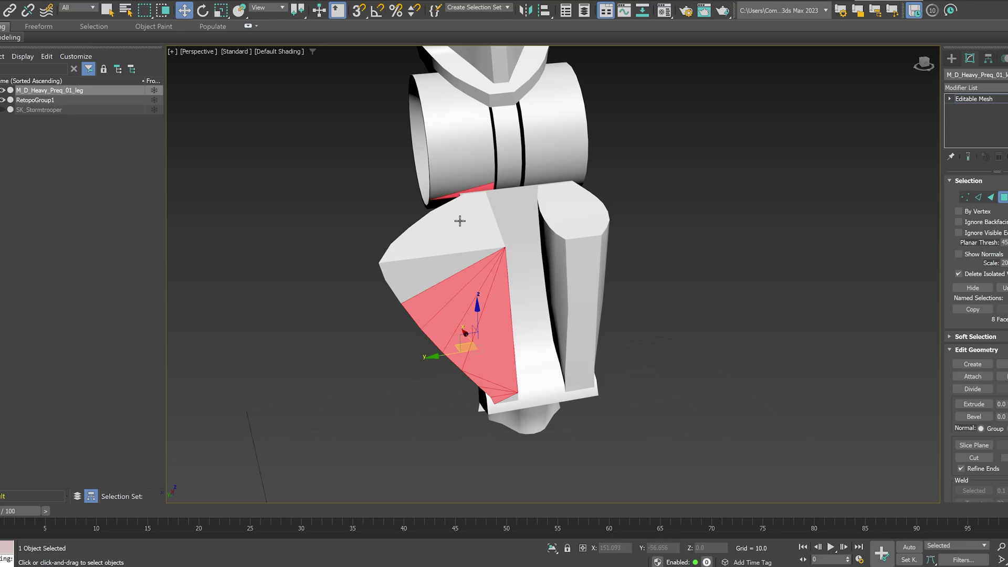
# Select all rear faces of the droid leg's large inner calf fin and delete them.
pyautogui.click(474, 198)
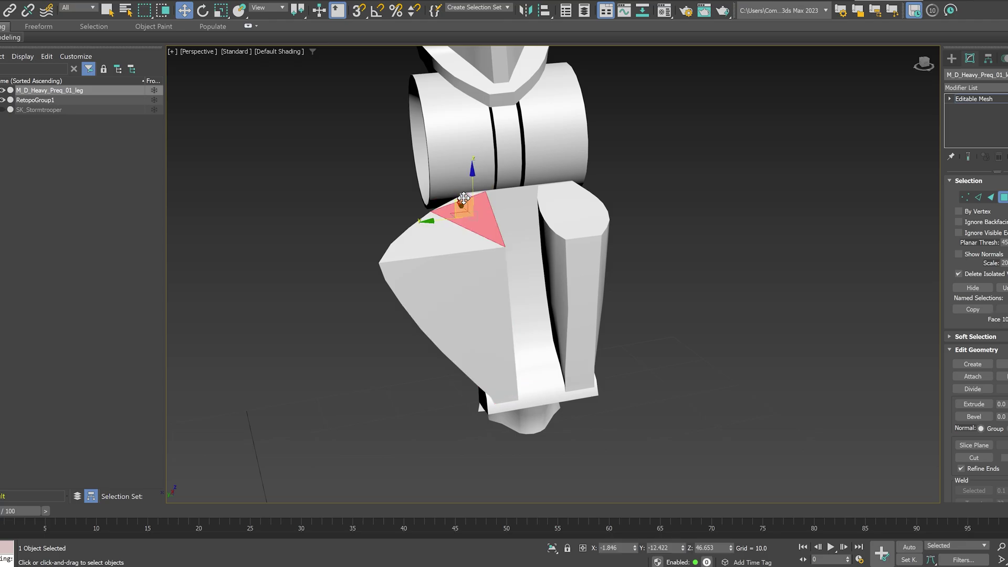
pyautogui.keyDown('ctrl'); pyautogui.click(450, 215); pyautogui.keyUp('ctrl')
pyautogui.keyDown('ctrl'); pyautogui.click(433, 228); pyautogui.keyUp('ctrl')
pyautogui.keyDown('ctrl'); pyautogui.click(420, 234); pyautogui.keyUp('ctrl')
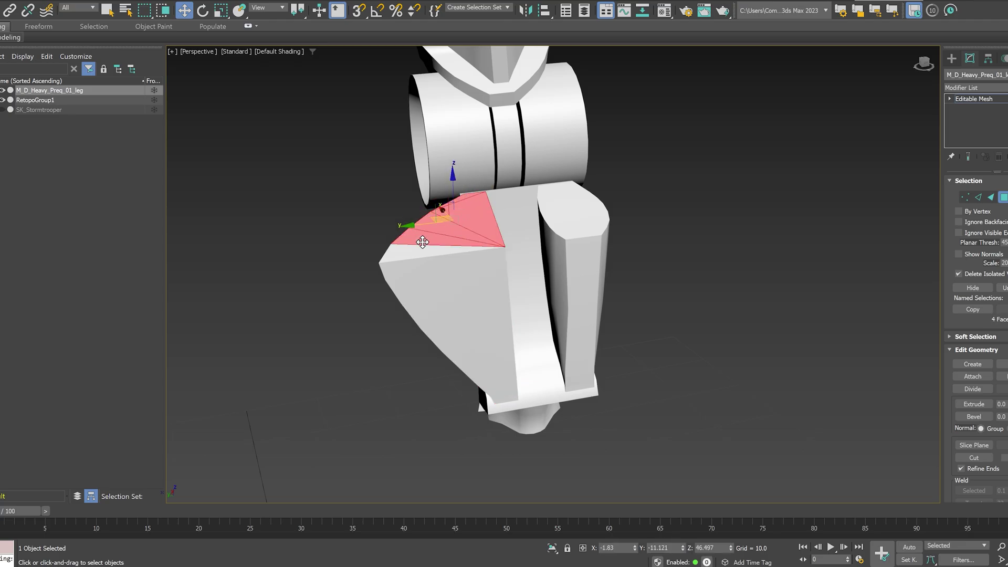
pyautogui.keyDown('ctrl'); pyautogui.click(418, 255); pyautogui.keyUp('ctrl')
pyautogui.keyDown('ctrl'); pyautogui.click(407, 265); pyautogui.keyUp('ctrl')
pyautogui.keyDown('ctrl'); pyautogui.click(422, 286); pyautogui.keyUp('ctrl')
pyautogui.keyDown('ctrl'); pyautogui.click(446, 302); pyautogui.keyUp('ctrl')
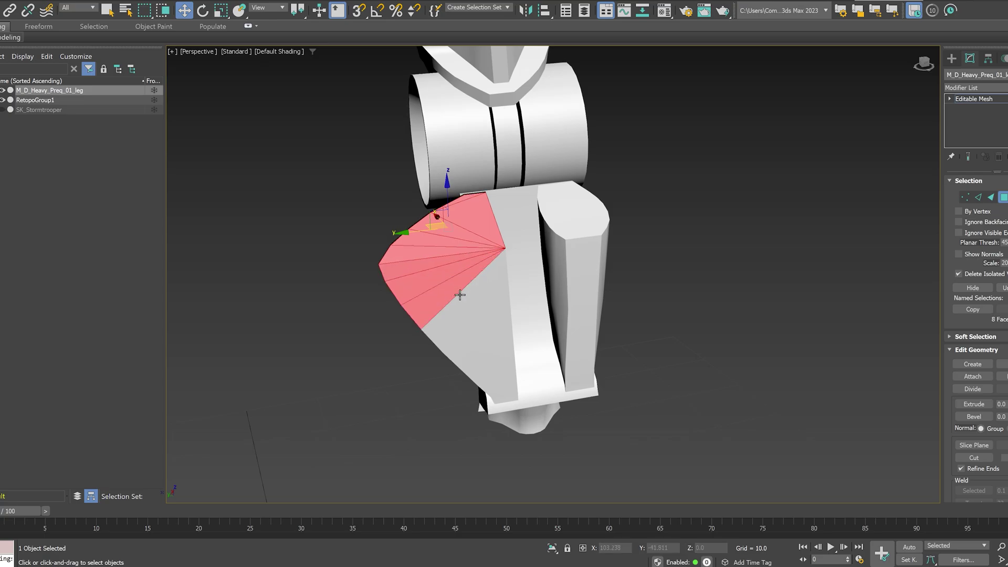
pyautogui.keyDown('ctrl'); pyautogui.click(472, 293); pyautogui.keyUp('ctrl')
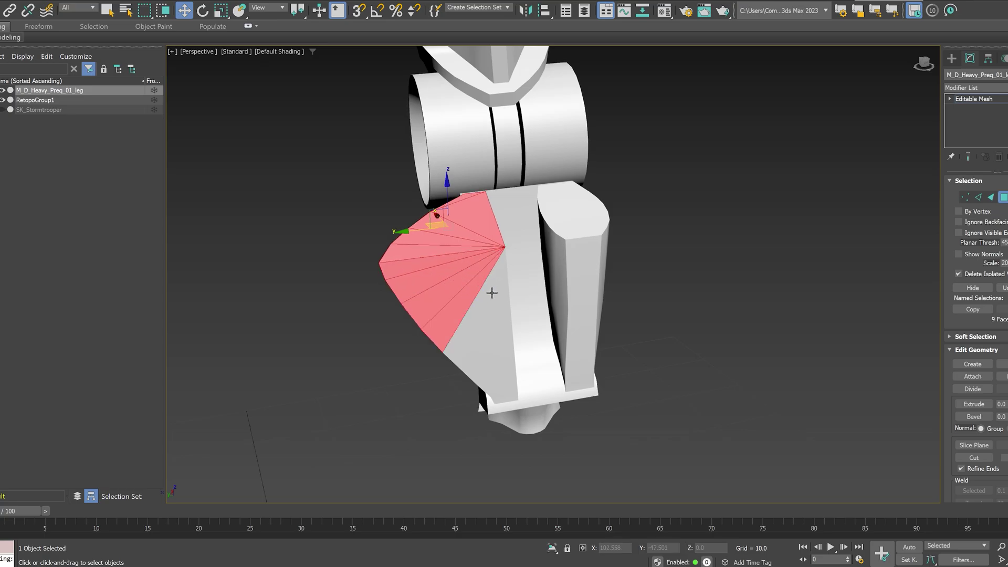
pyautogui.keyDown('ctrl'); pyautogui.click(490, 296); pyautogui.keyUp('ctrl')
pyautogui.keyDown('ctrl'); pyautogui.click(480, 301); pyautogui.keyUp('ctrl')
pyautogui.keyDown('ctrl'); pyautogui.click(497, 393); pyautogui.keyUp('ctrl')
pyautogui.keyDown('ctrl'); pyautogui.click(500, 398); pyautogui.keyUp('ctrl')
pyautogui.keyDown('ctrl'); pyautogui.click(477, 379); pyautogui.keyUp('ctrl')
pyautogui.press('Delete')
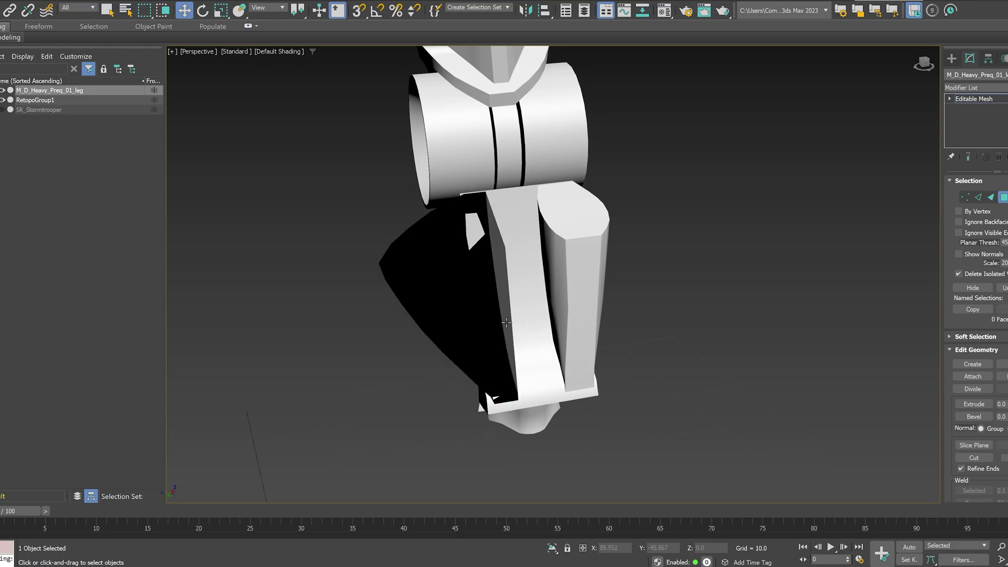
# Delete the remaining side faces of the droid leg's inner calf fin.
pyautogui.keyDown('alt'); pyautogui.moveTo(510, 270); pyautogui.dragTo(555, 271, button='middle'); pyautogui.keyUp('alt')
pyautogui.click(576, 235)
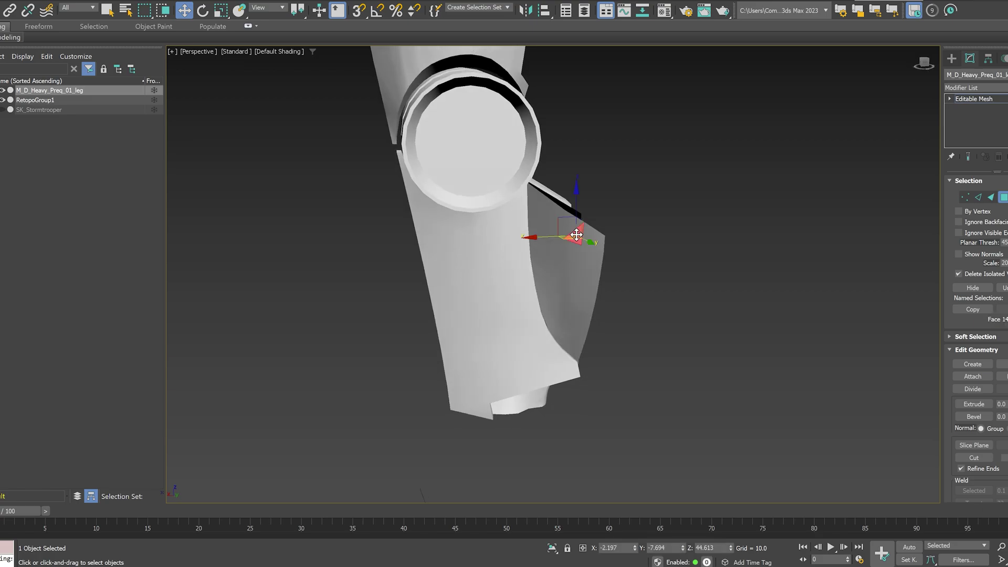
pyautogui.keyDown('ctrl'); pyautogui.click(534, 198); pyautogui.keyUp('ctrl')
pyautogui.keyDown('ctrl'); pyautogui.click(538, 219); pyautogui.keyUp('ctrl')
pyautogui.press('Delete')
# Unhide the SK_Stormtrooper mesh and deselect the droid leg part to check its fit in the knee gap.
pyautogui.keyDown('alt'); pyautogui.moveTo(666, 318); pyautogui.dragTo(608, 331, button='middle'); pyautogui.keyUp('alt')
pyautogui.moveTo(588, 268)
pyautogui.keyDown('alt'); pyautogui.mouseDown(button='middle')
pyautogui.moveTo(574, 266)
pyautogui.moveTo(628, 261)
pyautogui.moveTo(589, 272)
pyautogui.mouseUp(button='middle'); pyautogui.keyUp('alt')
pyautogui.scroll(-5, 589, 272)
pyautogui.scroll(1, 589, 269)
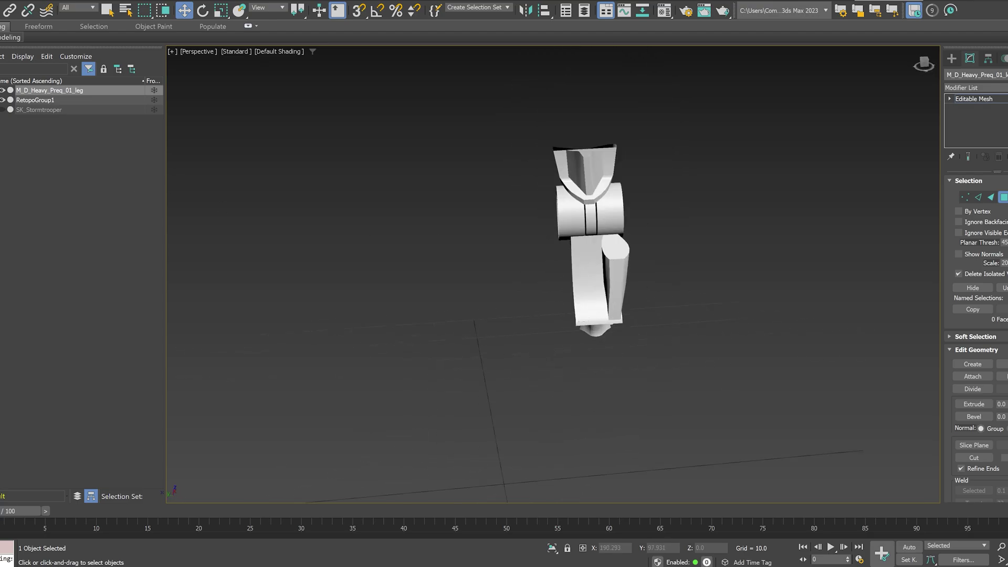
pyautogui.click(3, 110)
pyautogui.keyDown('alt'); pyautogui.moveTo(598, 293); pyautogui.dragTo(559, 237, button='middle'); pyautogui.keyUp('alt')
pyautogui.click(651, 243)
pyautogui.scroll(-5, 614, 223)
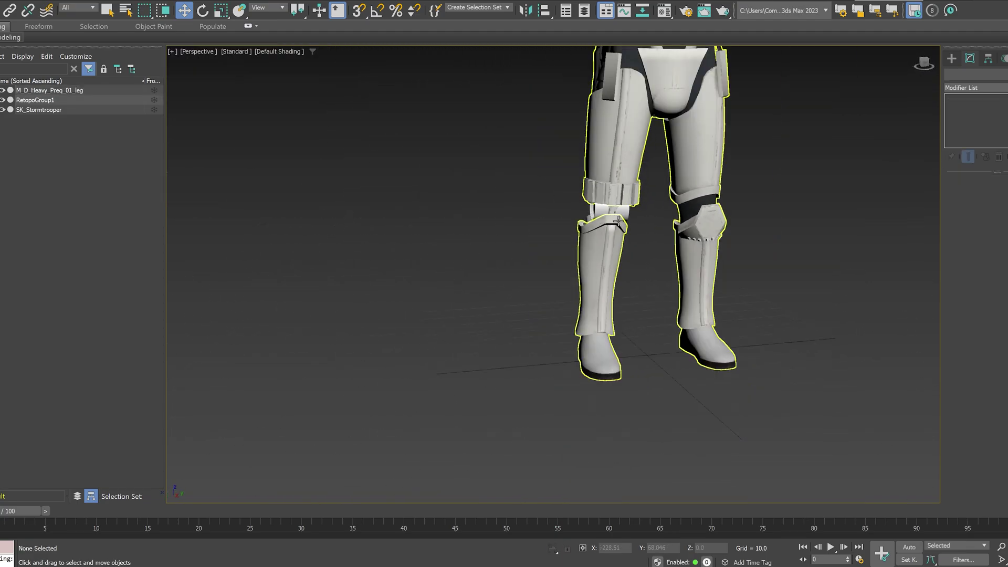
# Select all three objects in the scene and start an FBX export into the Youtube folder.
pyautogui.keyDown('alt'); pyautogui.moveTo(562, 140); pyautogui.dragTo(572, 147, button='middle'); pyautogui.keyUp('alt')
pyautogui.moveTo(569, 102); pyautogui.dragTo(507, 273, button='middle')
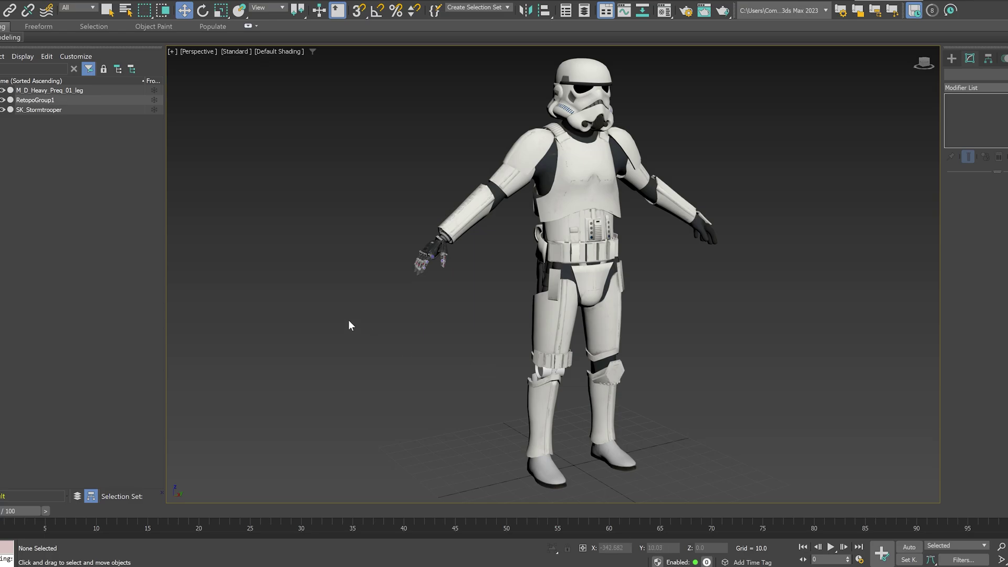
pyautogui.hotkey('ctrl', 'a')
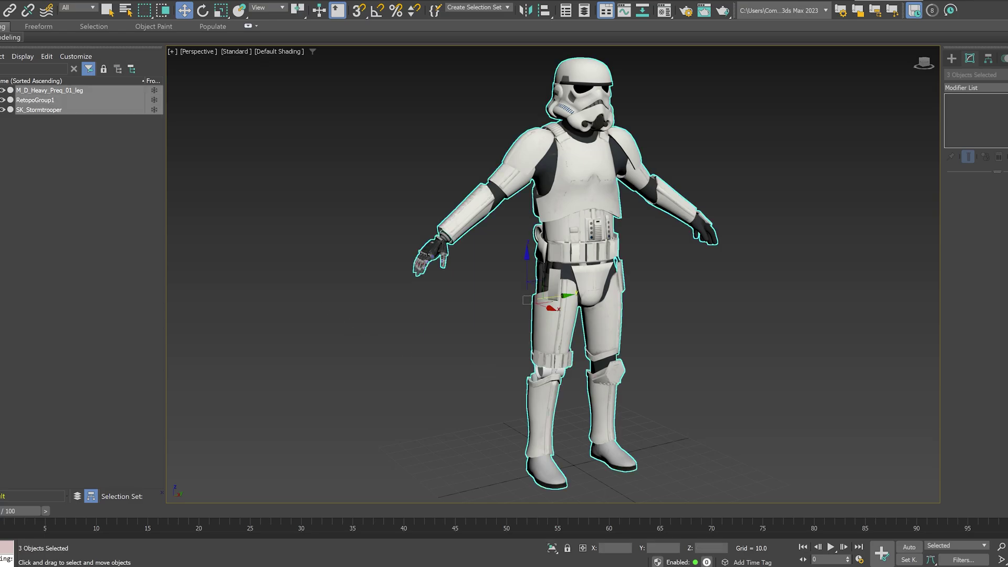
pyautogui.click(0, 0)
pyautogui.moveTo(15, 160)
pyautogui.click(105, 172)
pyautogui.click(5, 105)
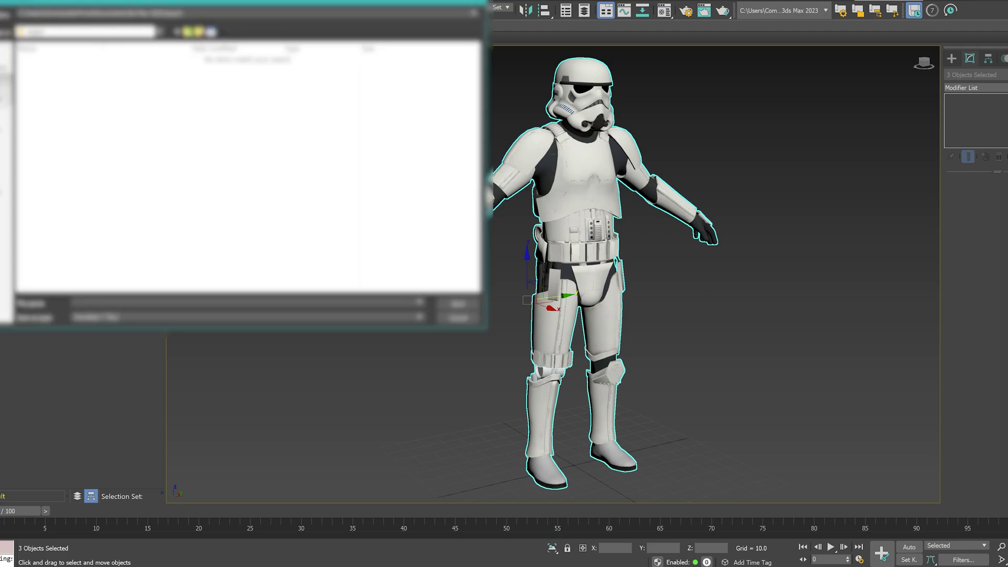
pyautogui.doubleClick(315, 236)
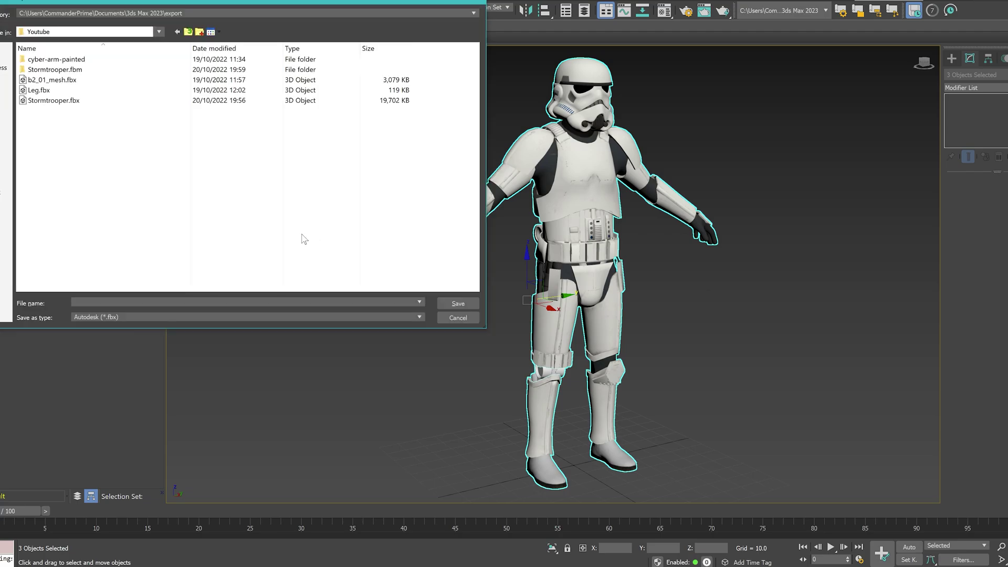
# Name the export file StormtrooperUnrigged and export it as FBX with embedded media.
pyautogui.click(146, 303)
pyautogui.write('Stormtrooepr')
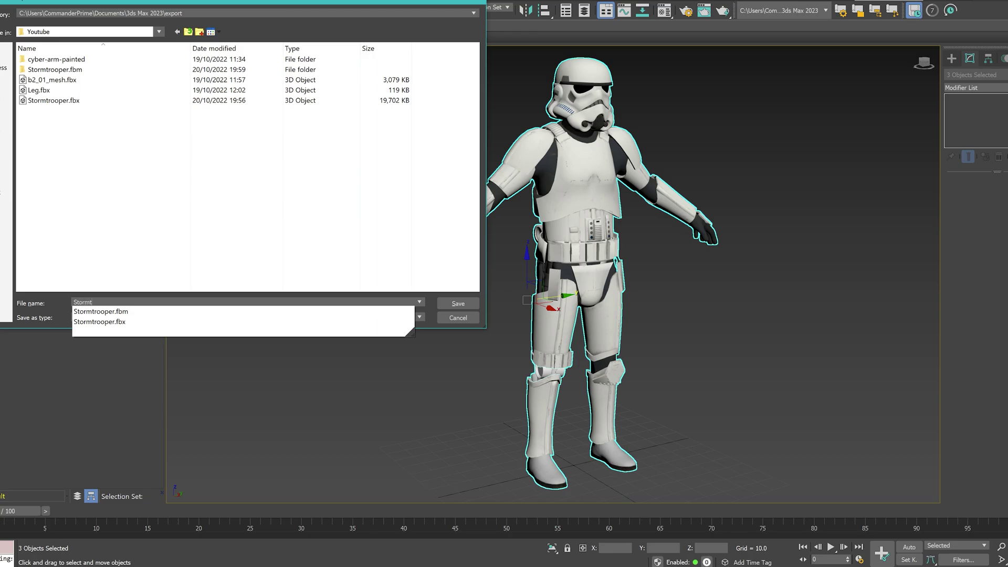
pyautogui.press('BackSpace')
pyautogui.press('BackSpace')
pyautogui.write('perMixamo')
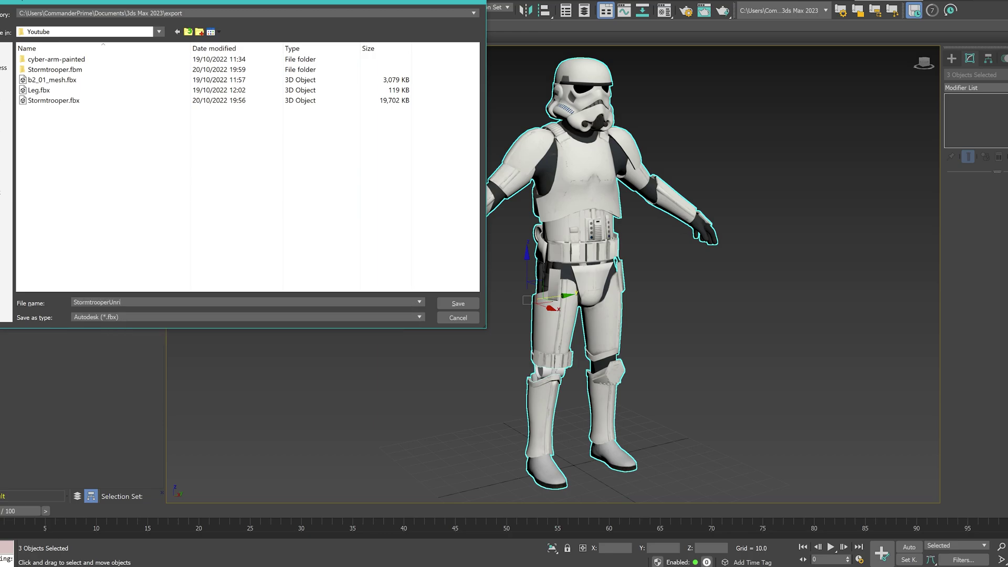
pyautogui.press('Return')
pyautogui.click(544, 344)
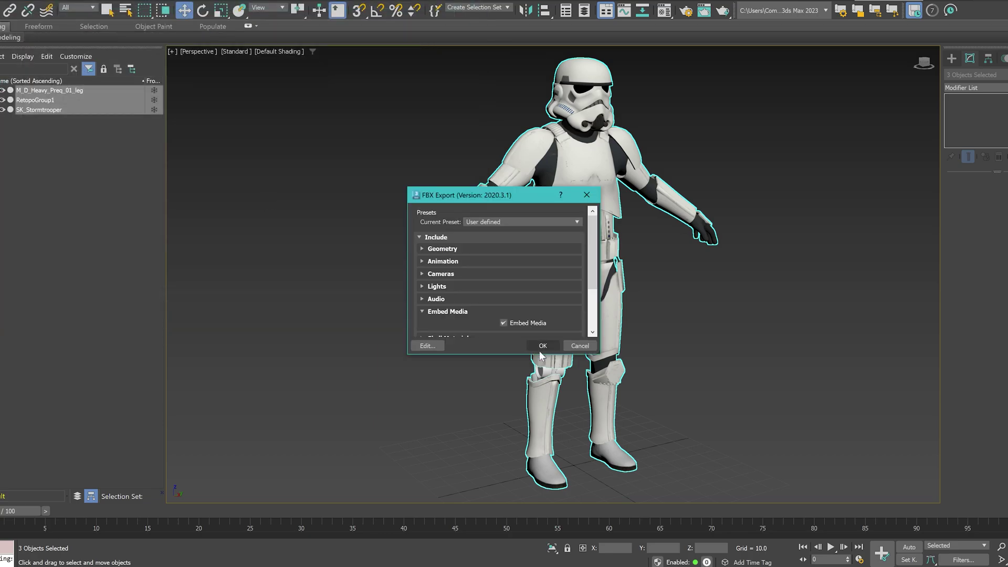
pyautogui.click(543, 346)
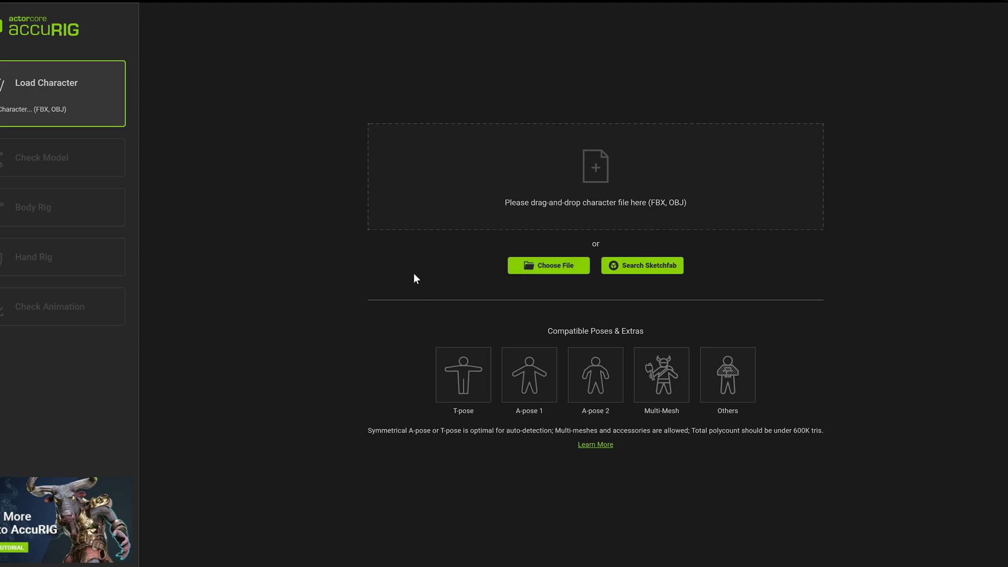
# Switch to AccuRIG and load StormtrooperUnrigged.fbx from the Youtube folder as the character.
pyautogui.click(541, 269)
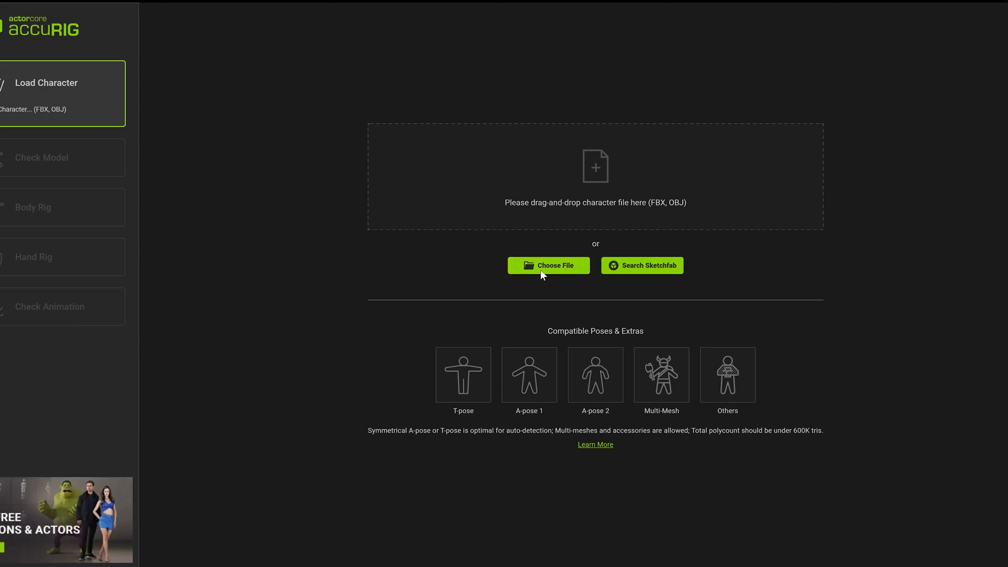
pyautogui.doubleClick(248, 143)
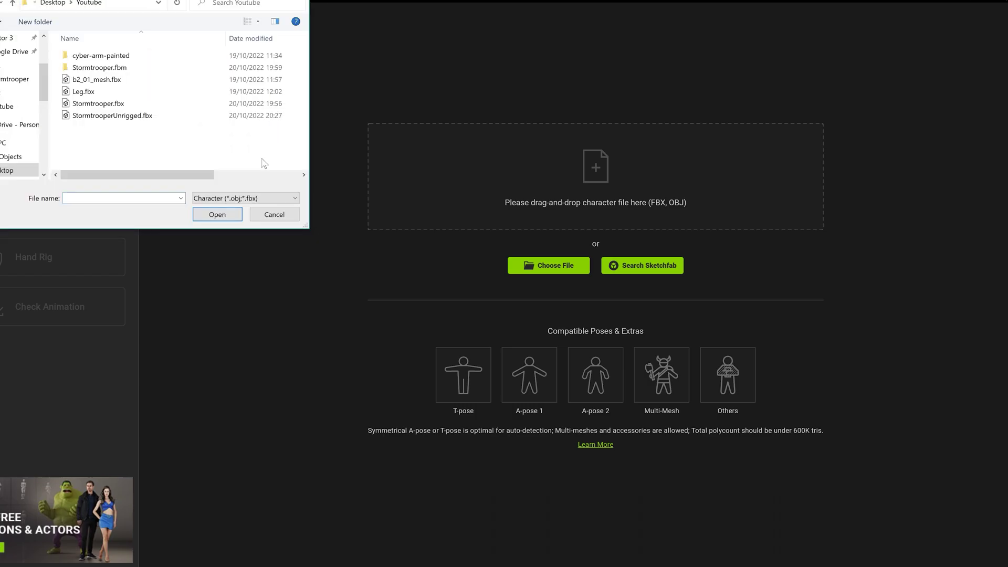
pyautogui.doubleClick(139, 117)
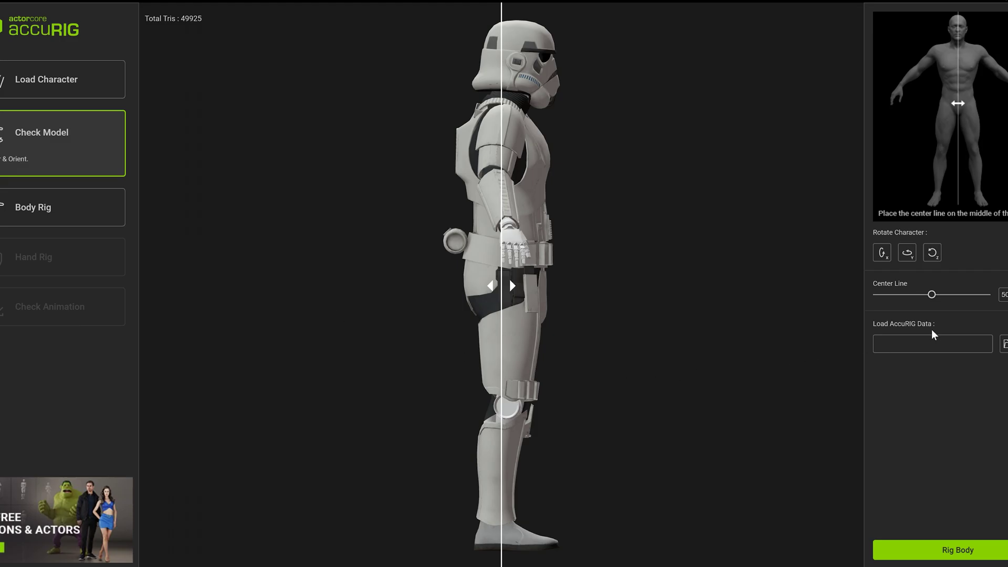
# Rotate the character about the Y axis until it faces forward and generate its body rig.
pyautogui.click(909, 254)
pyautogui.click(909, 254)
pyautogui.click(909, 254)
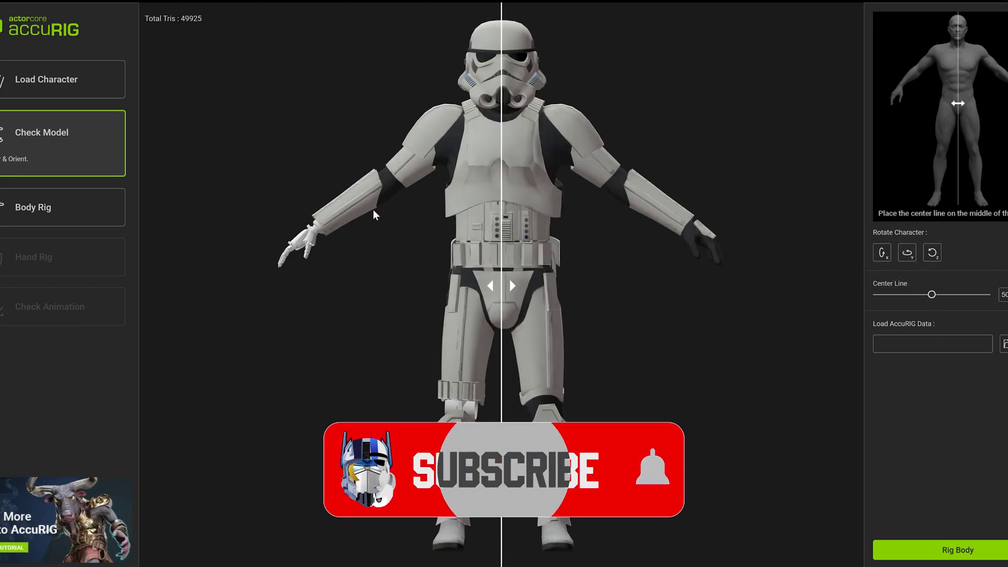
pyautogui.click(964, 552)
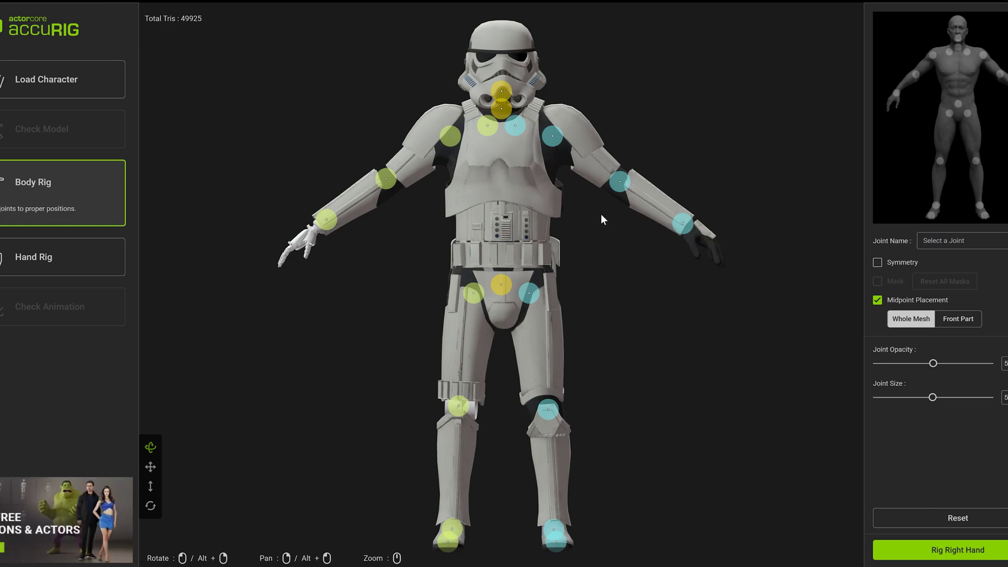
# Go to the right hand rig and place the Pinky Finger Tip joint at the end of the droid hand's pinky.
pyautogui.click(29, 257)
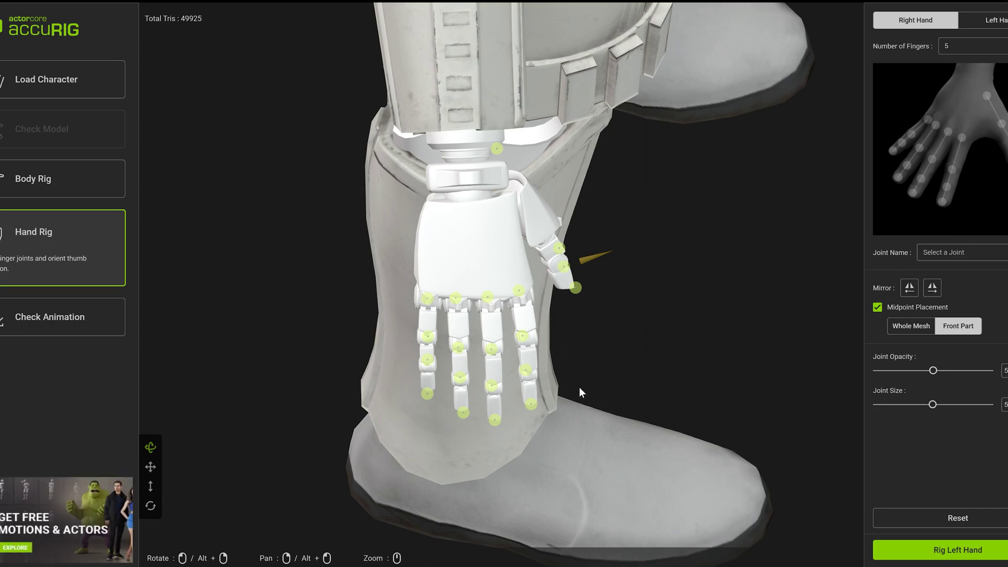
pyautogui.moveTo(592, 392); pyautogui.dragTo(566, 374, button='right')
pyautogui.scroll(-3, 580, 360)
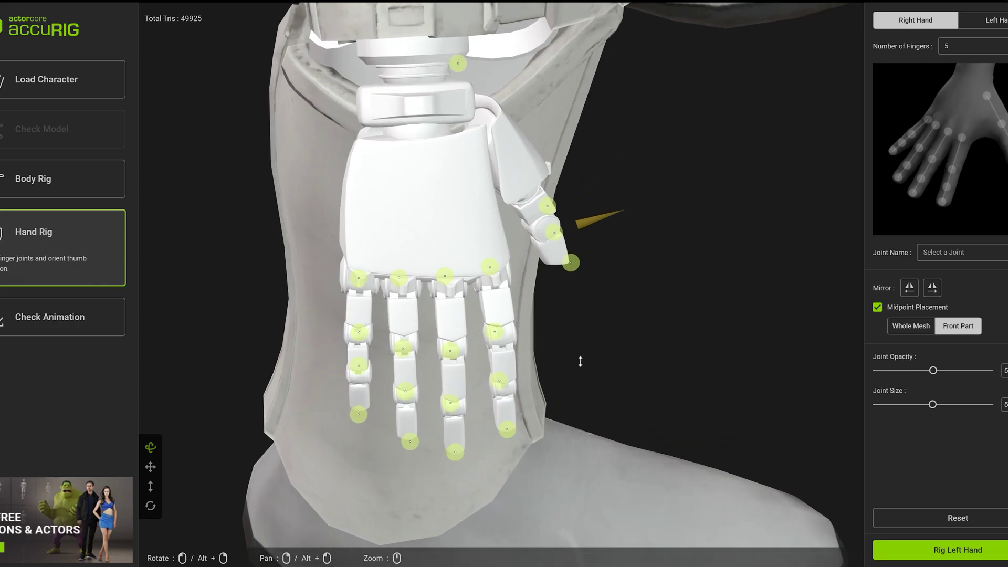
pyautogui.moveTo(592, 326); pyautogui.dragTo(562, 281, button='right')
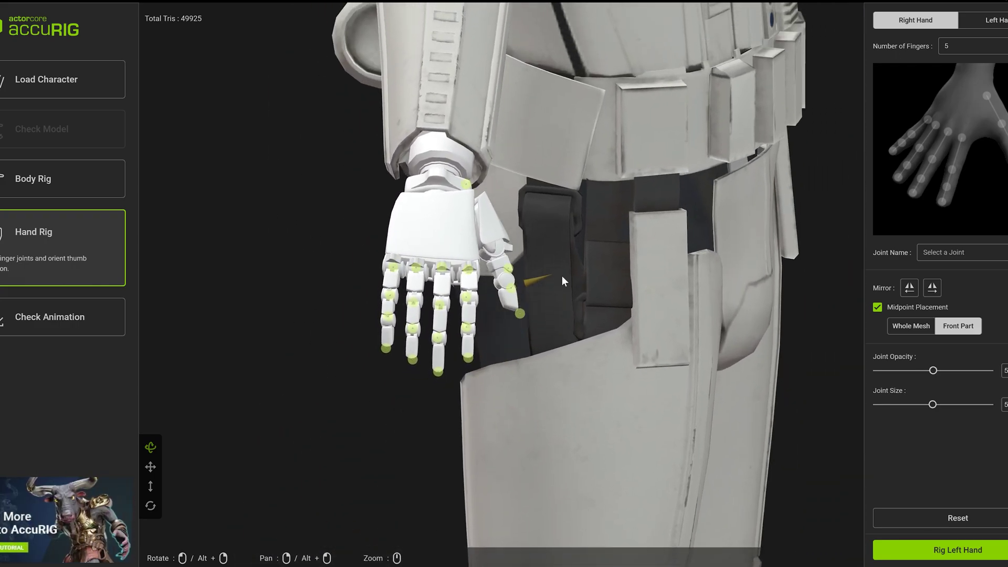
pyautogui.moveTo(529, 340); pyautogui.dragTo(496, 340)
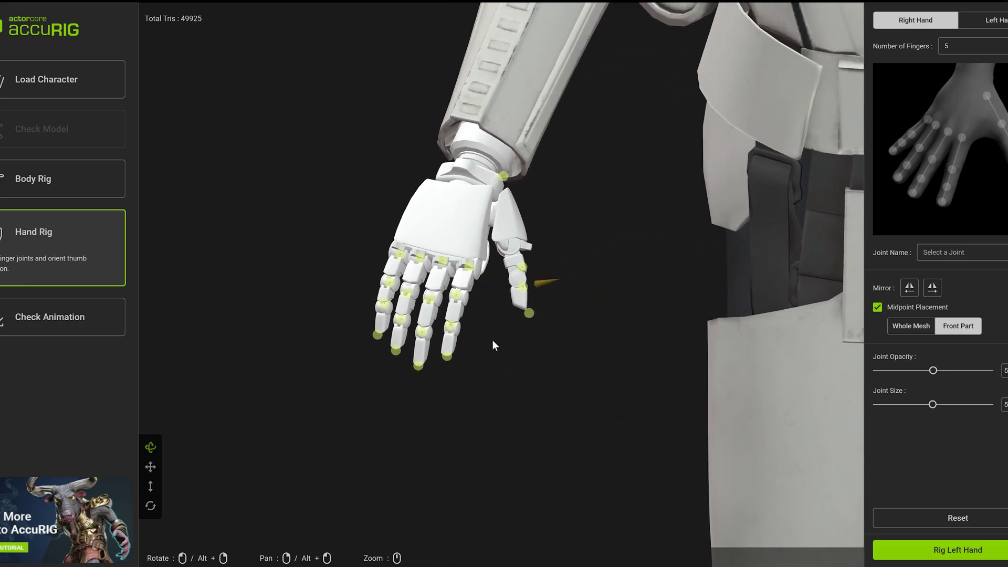
pyautogui.scroll(6, 495, 367)
pyautogui.moveTo(416, 398); pyautogui.dragTo(310, 353)
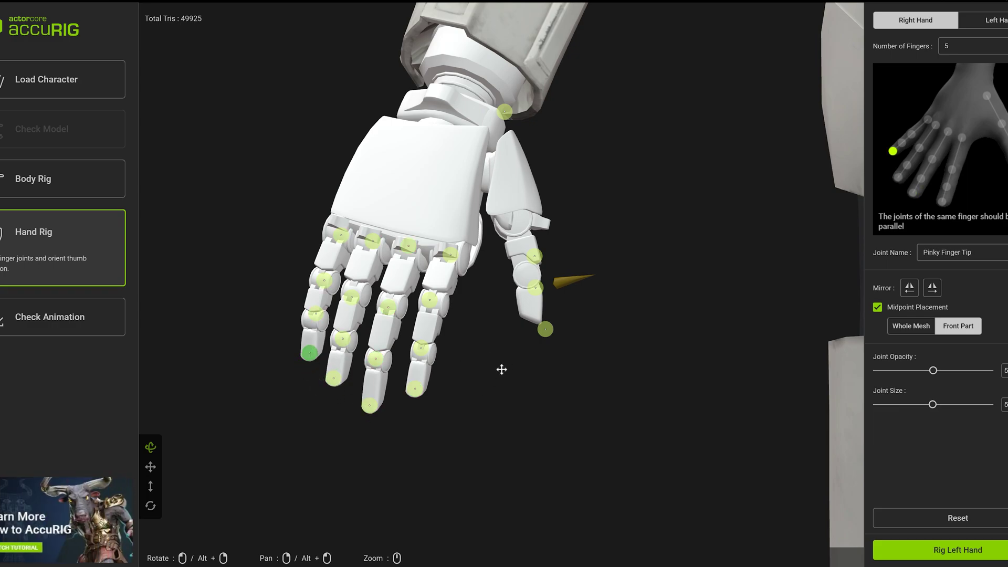
# Place the right thumb's end joints inside the droid thumb and bring up the orientation control of Thumb Finger 3.
pyautogui.moveTo(503, 364); pyautogui.dragTo(477, 401, button='middle')
pyautogui.moveTo(514, 366); pyautogui.dragTo(502, 346)
pyautogui.moveTo(573, 396); pyautogui.dragTo(475, 347)
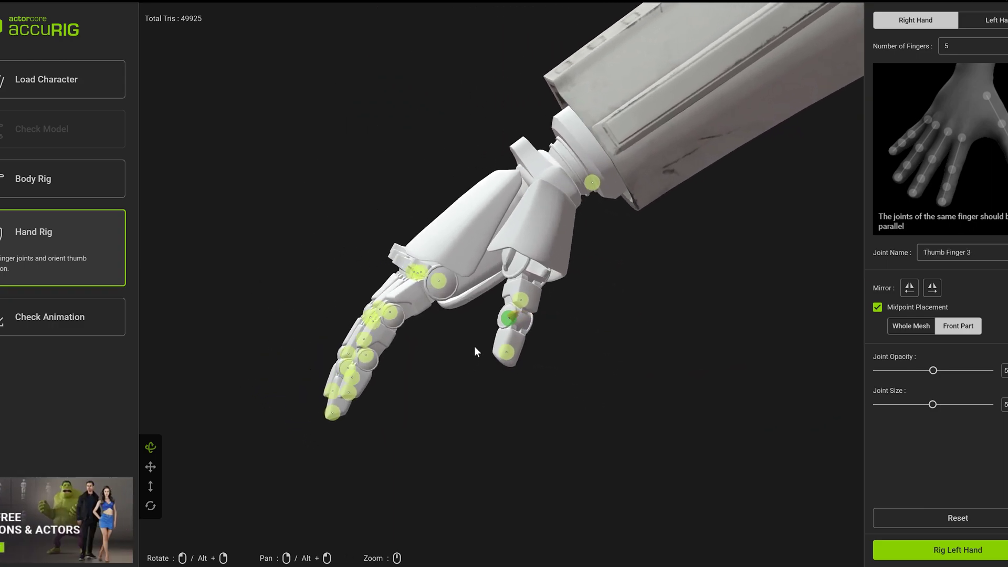
pyautogui.click(514, 317)
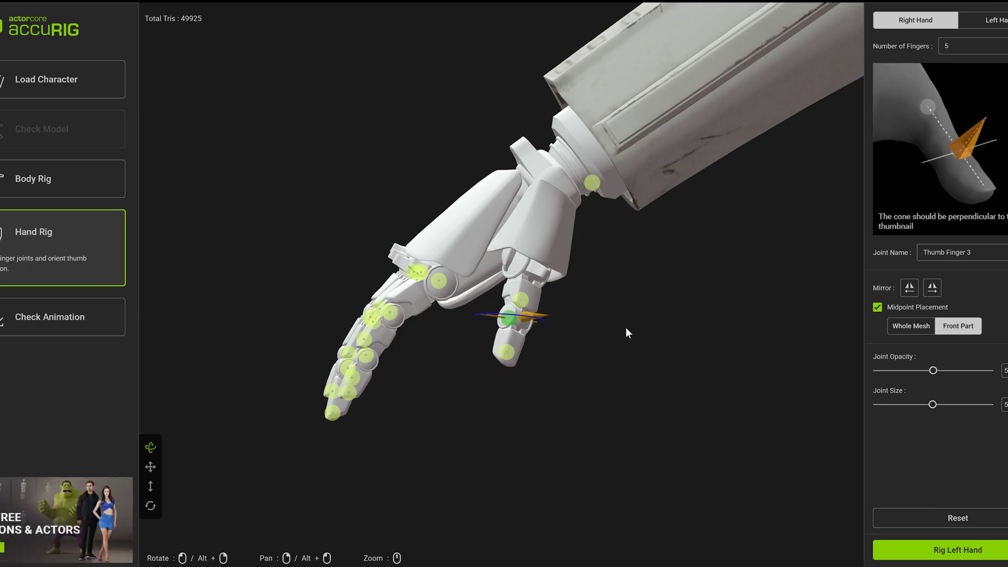
# Move the right hand's Thumb Finger 1 joint to the thumb base and Thumb Finger 2 onto the droid thumb's knuckle.
pyautogui.moveTo(592, 183); pyautogui.dragTo(602, 276)
pyautogui.moveTo(504, 221); pyautogui.dragTo(478, 223)
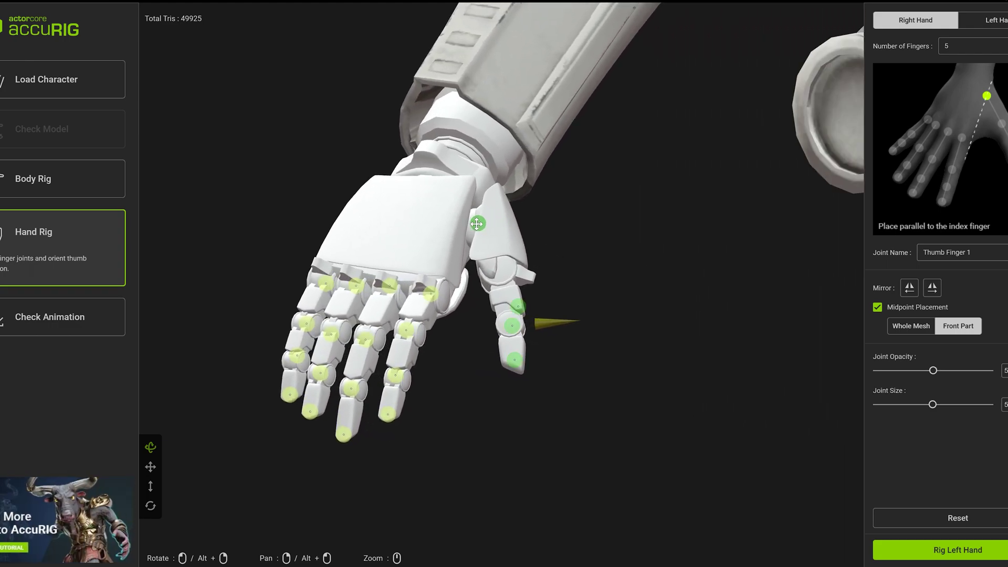
pyautogui.moveTo(518, 306); pyautogui.dragTo(499, 268)
pyautogui.moveTo(601, 309); pyautogui.dragTo(567, 363)
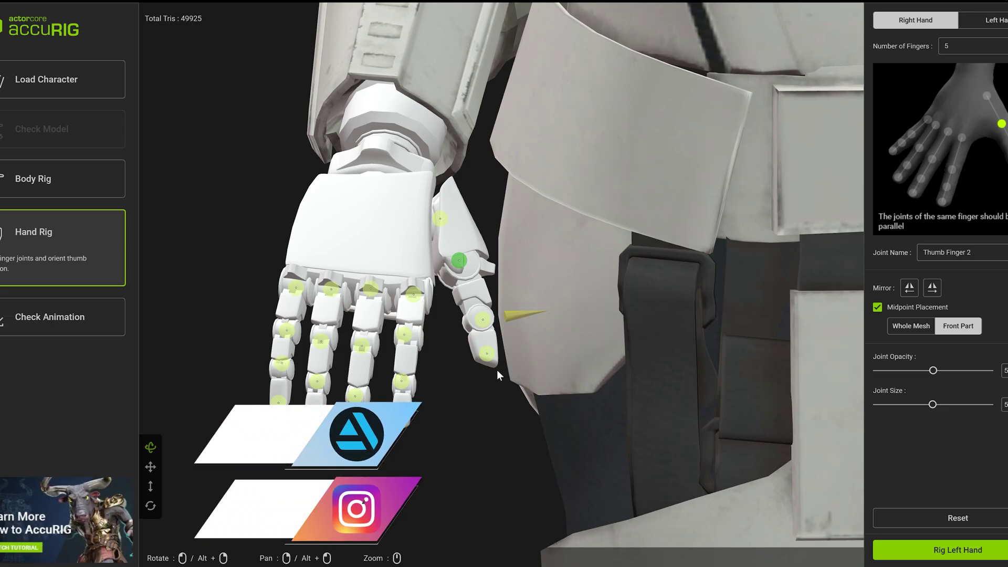
pyautogui.moveTo(509, 379); pyautogui.dragTo(521, 391)
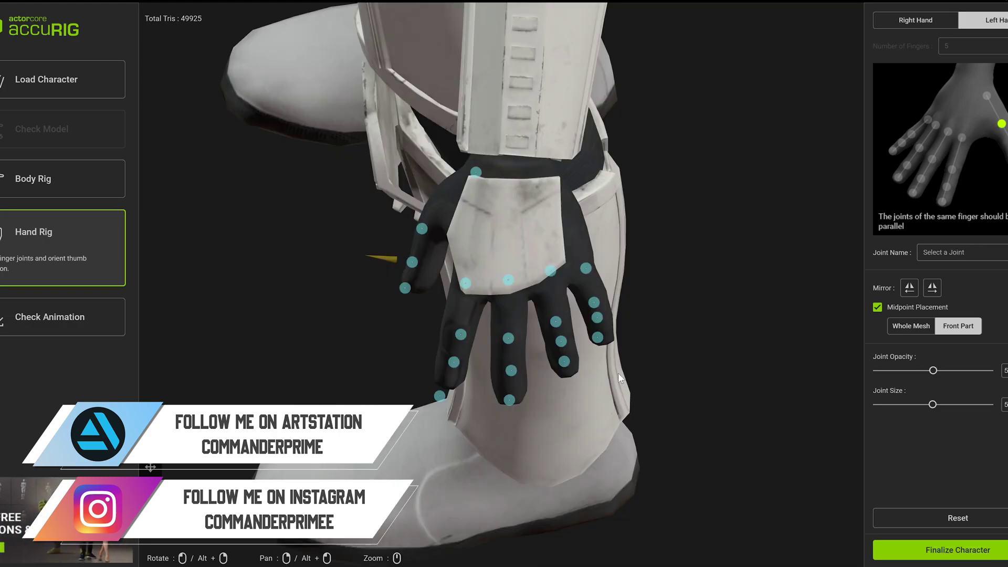
# Move the left hand's four thumb joints so they run along the centre of the gloved thumb.
pyautogui.scroll(5, 452, 298)
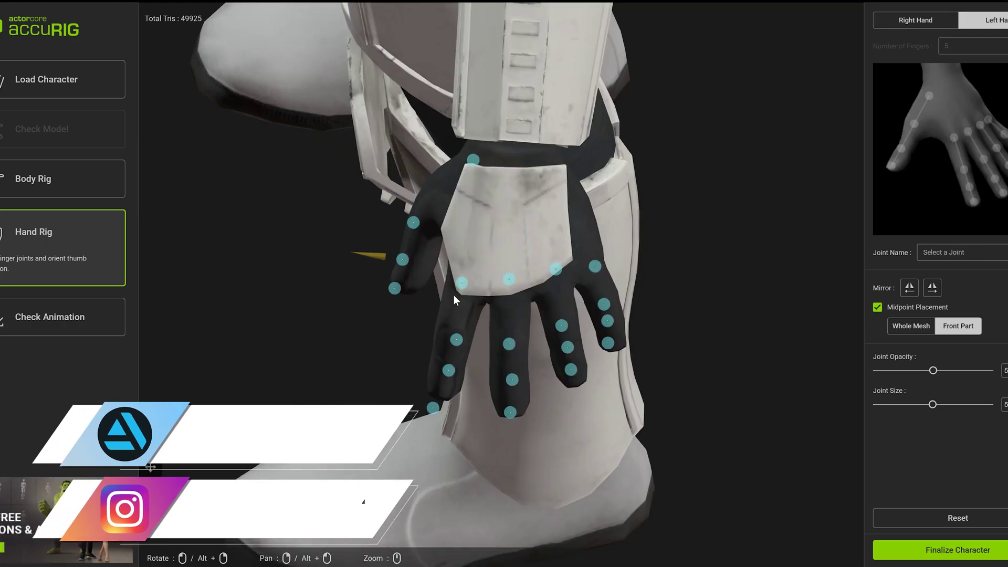
pyautogui.moveTo(470, 152); pyautogui.dragTo(450, 162)
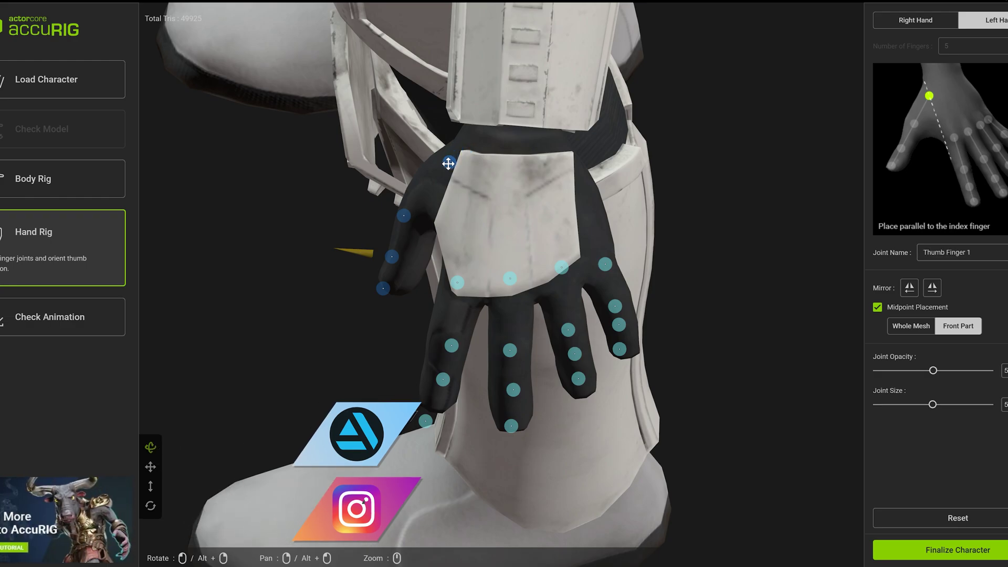
pyautogui.moveTo(402, 216); pyautogui.dragTo(417, 210)
pyautogui.moveTo(395, 257); pyautogui.dragTo(408, 250)
pyautogui.moveTo(383, 289); pyautogui.dragTo(402, 280)
# Select the left hand's Thumb Finger 3 joint and bring up its orientation control to align the cone with the thumbnail.
pyautogui.moveTo(365, 319); pyautogui.dragTo(412, 324, button='right')
pyautogui.moveTo(389, 318); pyautogui.dragTo(487, 298)
pyautogui.click(486, 295)
pyautogui.doubleClick(475, 298)
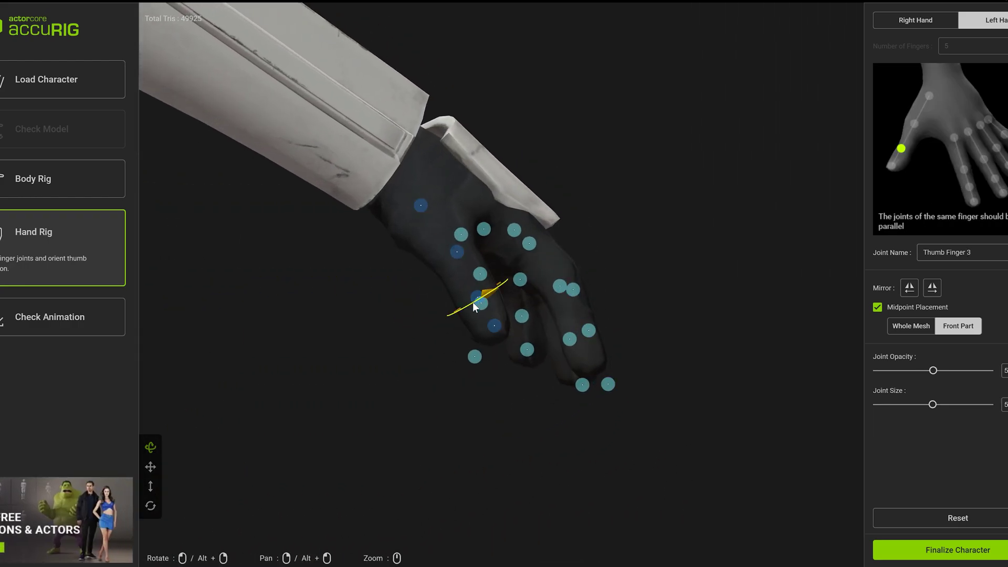
# Move the left index finger's joints onto its knuckles and place the tip joint inside the fingertip.
pyautogui.moveTo(604, 448); pyautogui.dragTo(416, 468)
pyautogui.click(514, 257)
pyautogui.moveTo(515, 309); pyautogui.dragTo(513, 289)
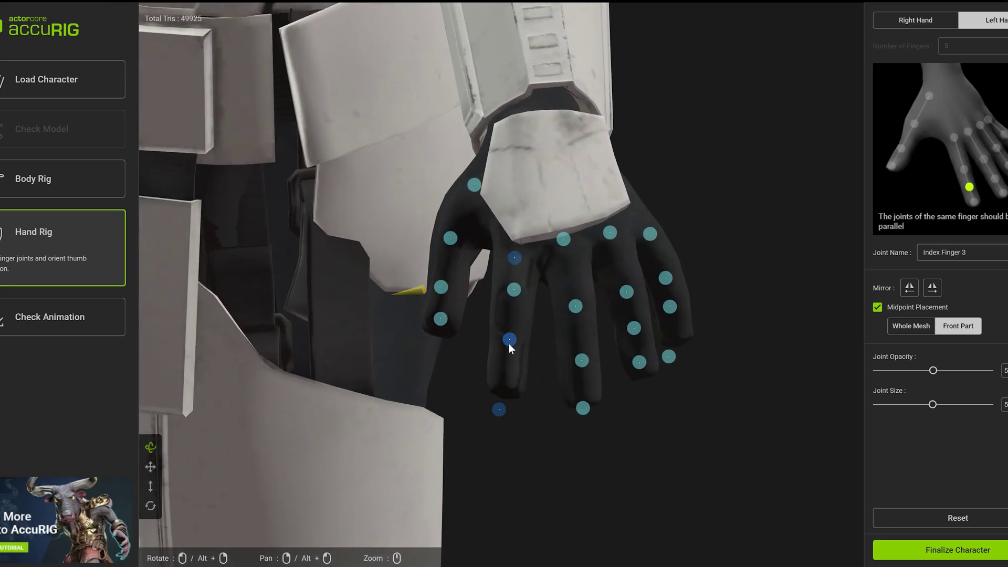
pyautogui.moveTo(499, 409); pyautogui.dragTo(505, 386)
# Fit the left hand's middle, ring and pinky joints into their fingers and finalize the character rig.
pyautogui.moveTo(583, 408); pyautogui.dragTo(583, 398)
pyautogui.moveTo(573, 256); pyautogui.dragTo(564, 245)
pyautogui.moveTo(562, 242); pyautogui.dragTo(567, 253)
pyautogui.moveTo(569, 309); pyautogui.dragTo(570, 291)
pyautogui.moveTo(576, 360); pyautogui.dragTo(572, 343)
pyautogui.moveTo(667, 401); pyautogui.dragTo(581, 392, button='middle')
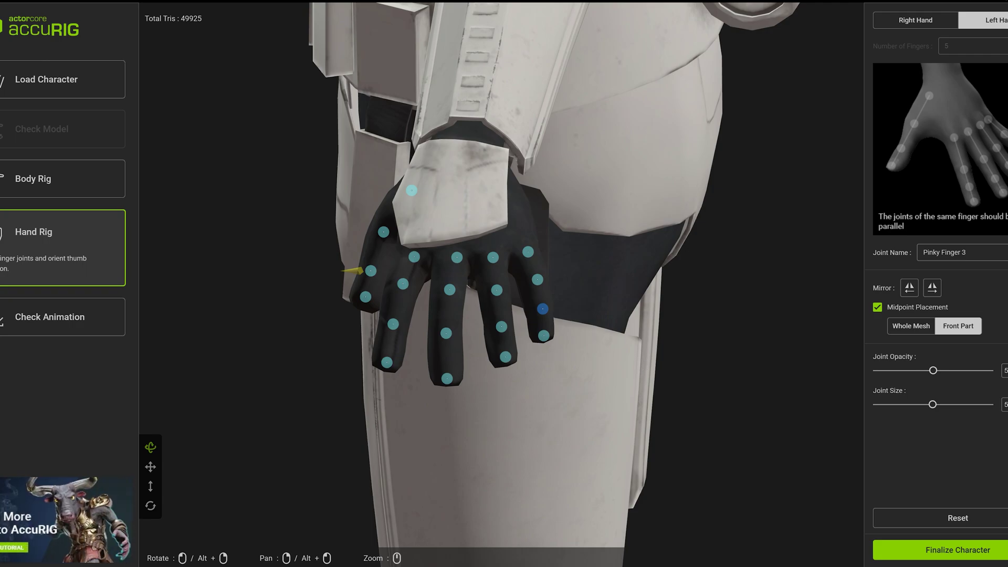
pyautogui.click(957, 549)
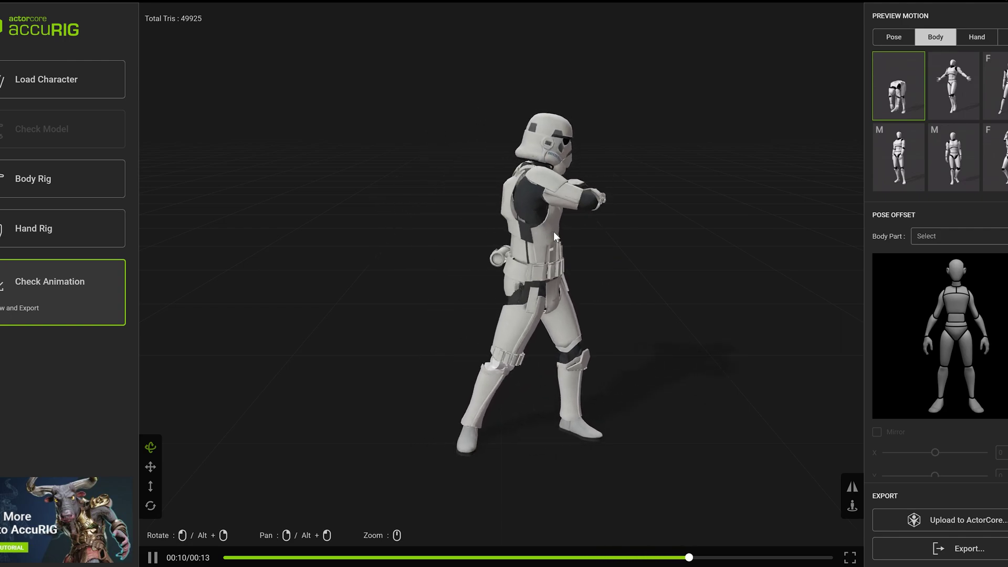
# Preview a male walk motion and an open-hand pose on the rigged character, examining the hands up close.
pyautogui.click(1001, 40)
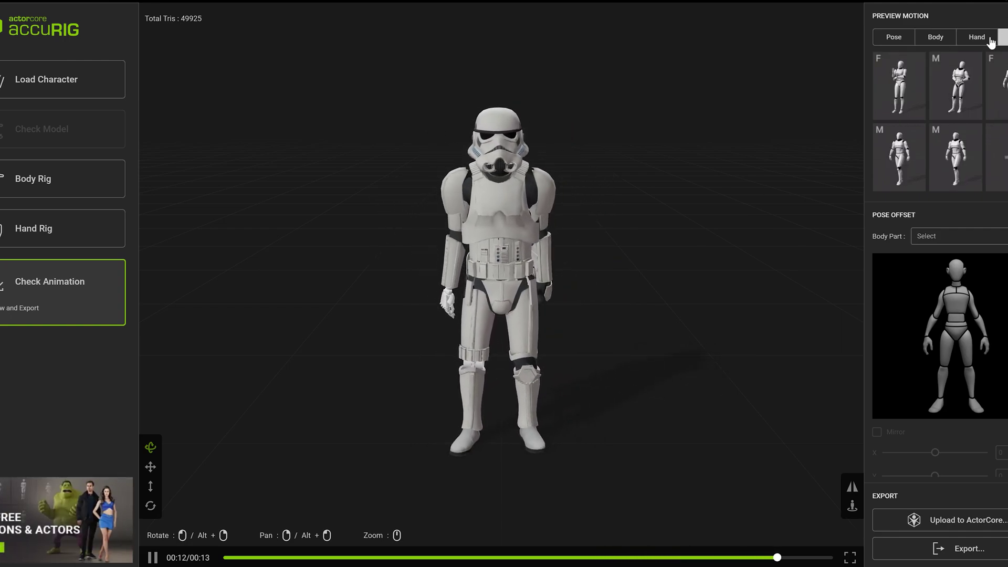
pyautogui.click(912, 159)
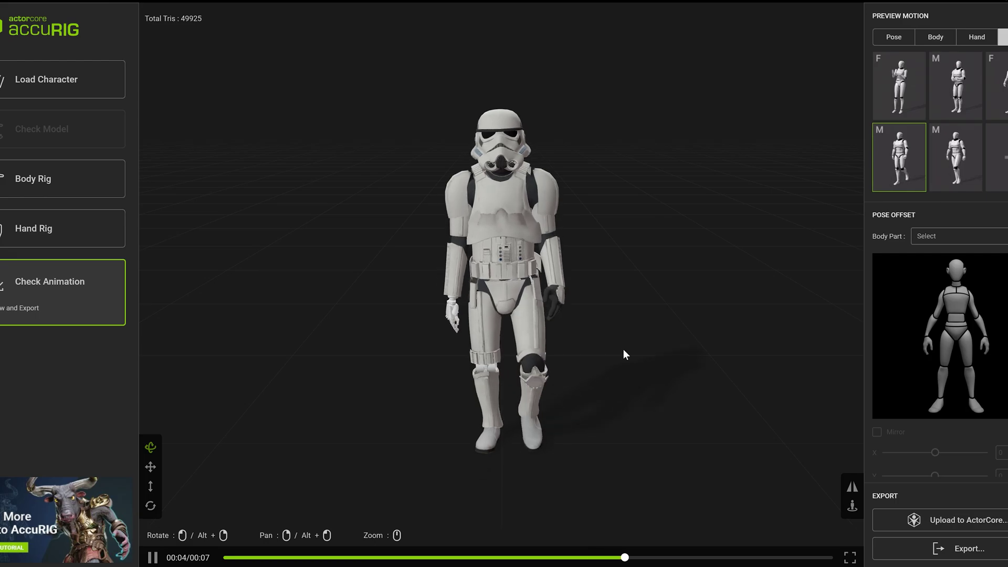
pyautogui.click(976, 37)
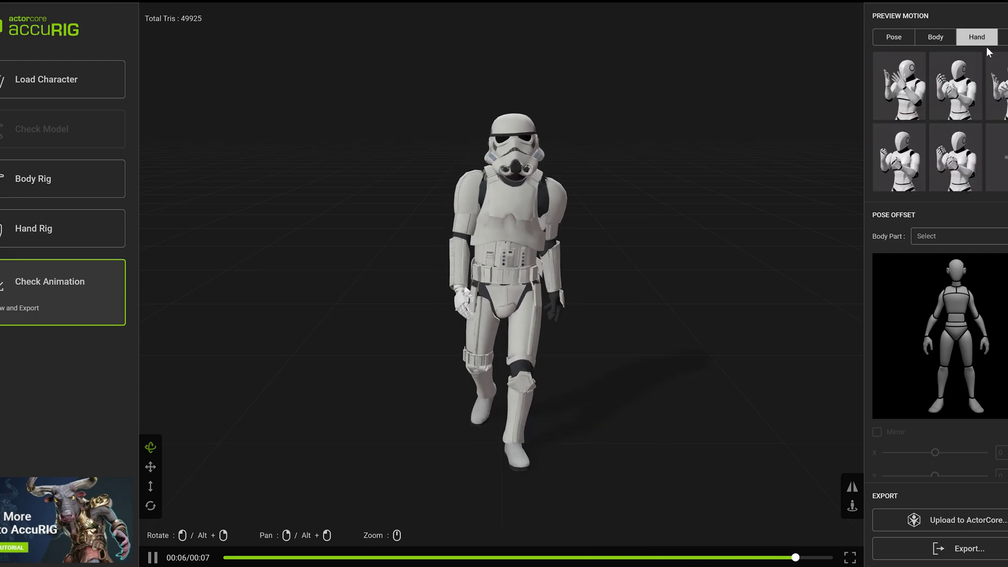
pyautogui.click(955, 86)
pyautogui.scroll(5, 473, 89)
pyautogui.moveTo(497, 90); pyautogui.dragTo(496, 299, button='right')
pyautogui.scroll(5, 495, 297)
pyautogui.moveTo(493, 296); pyautogui.dragTo(723, 298)
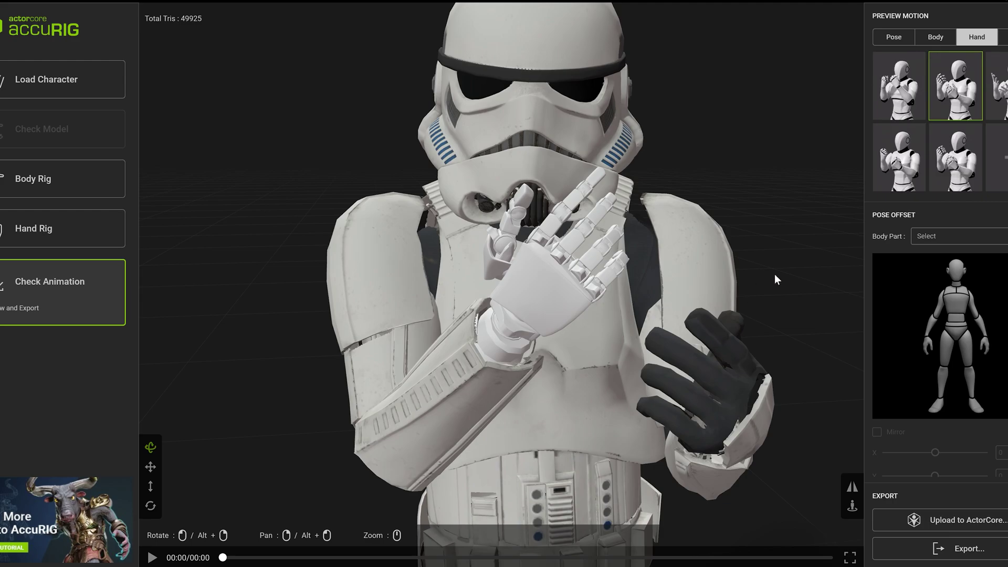
# Preview further hand poses, including clenched fists, and examine the hand and full-body deformation.
pyautogui.click(944, 155)
pyautogui.moveTo(631, 259); pyautogui.dragTo(584, 277)
pyautogui.click(909, 153)
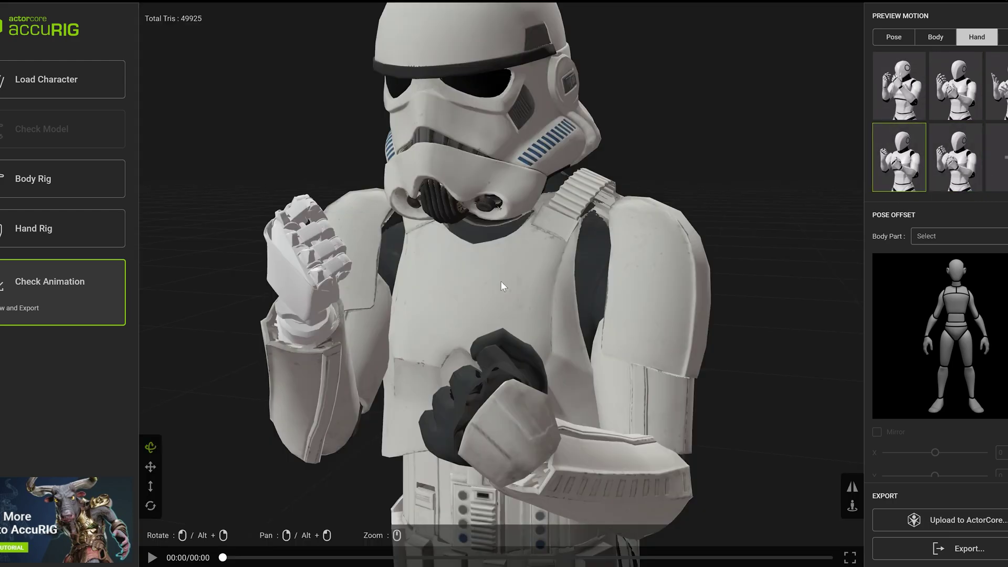
pyautogui.moveTo(482, 281); pyautogui.dragTo(538, 291)
pyautogui.scroll(-4, 545, 294)
pyautogui.moveTo(561, 463); pyautogui.dragTo(553, 248, button='right')
pyautogui.scroll(-3, 515, 297)
pyautogui.moveTo(553, 249); pyautogui.dragTo(544, 294)
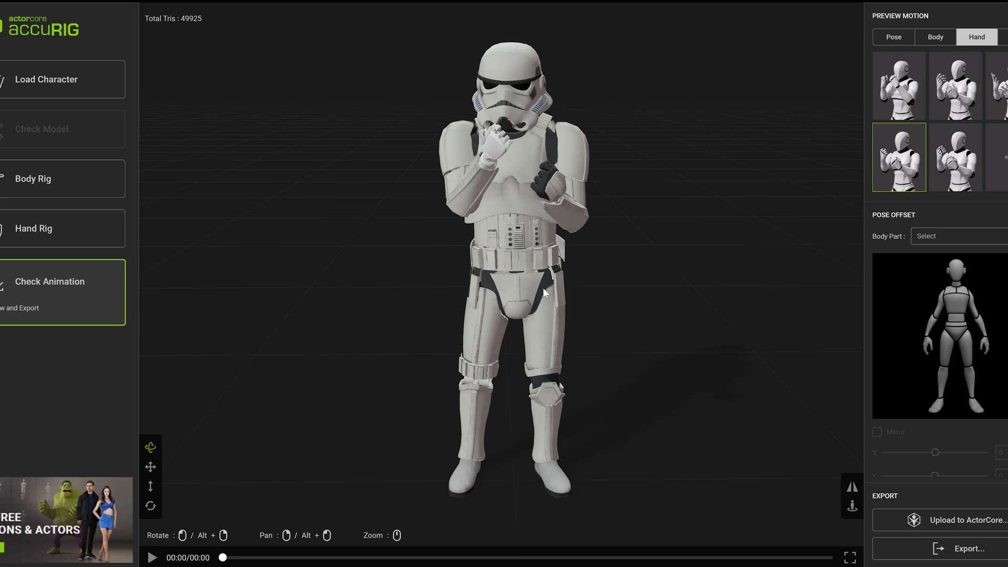
# Return to the body rig and move the neck joint down to the neck base and the head joint down below the helmet's mouth area.
pyautogui.click(37, 183)
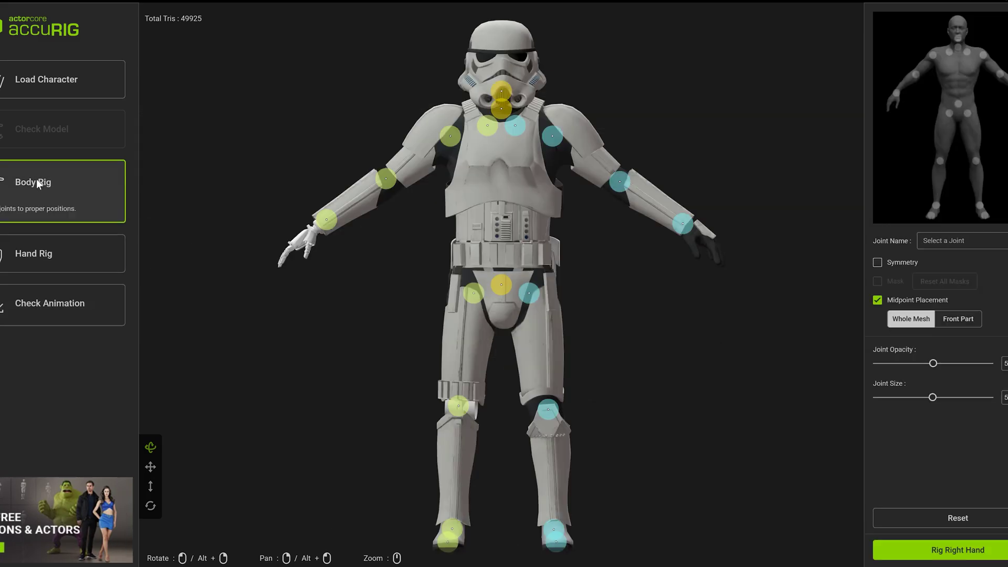
pyautogui.scroll(5, 512, 80)
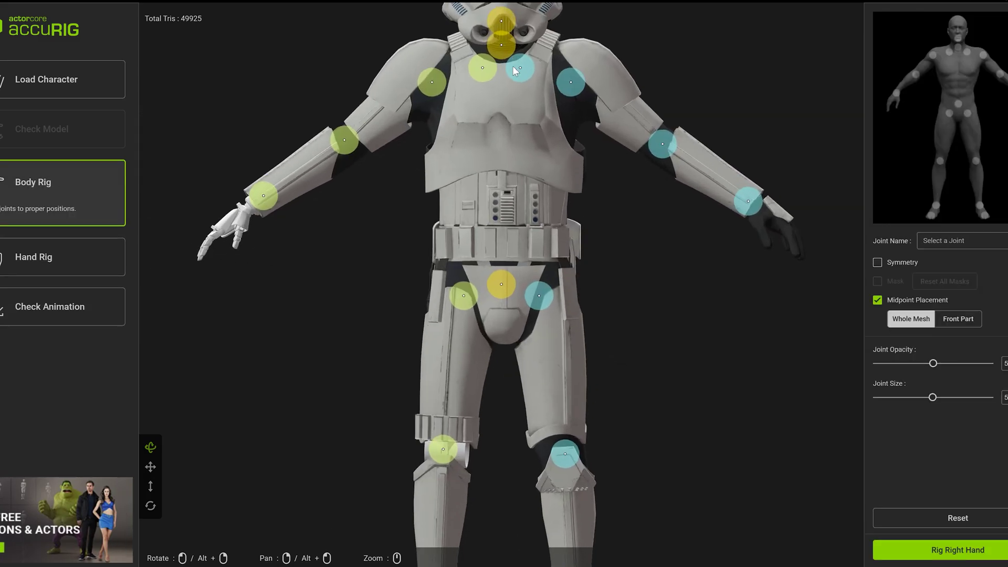
pyautogui.moveTo(506, 74); pyautogui.dragTo(483, 277, button='middle')
pyautogui.moveTo(483, 276); pyautogui.dragTo(477, 559, button='right')
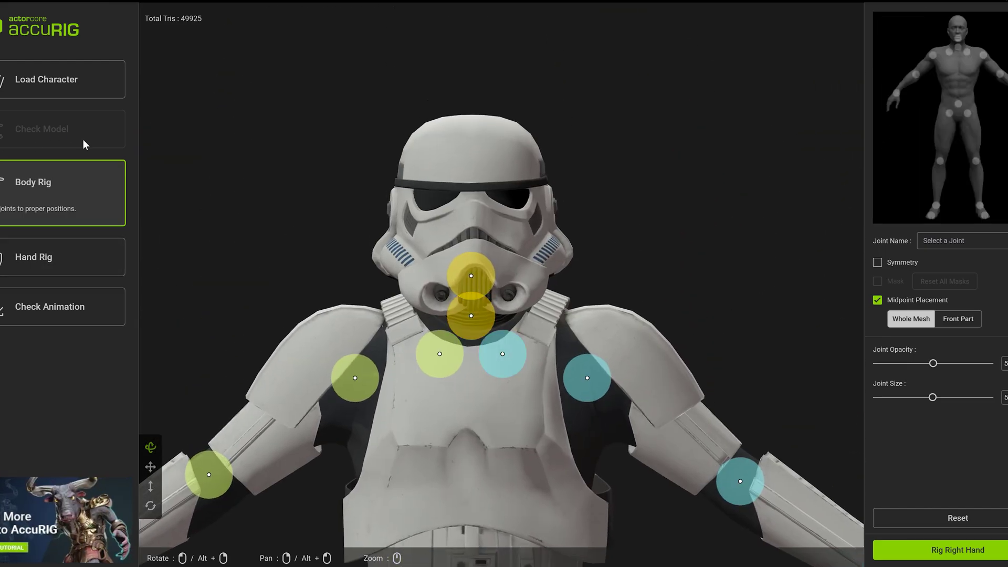
pyautogui.scroll(8, 473, 325)
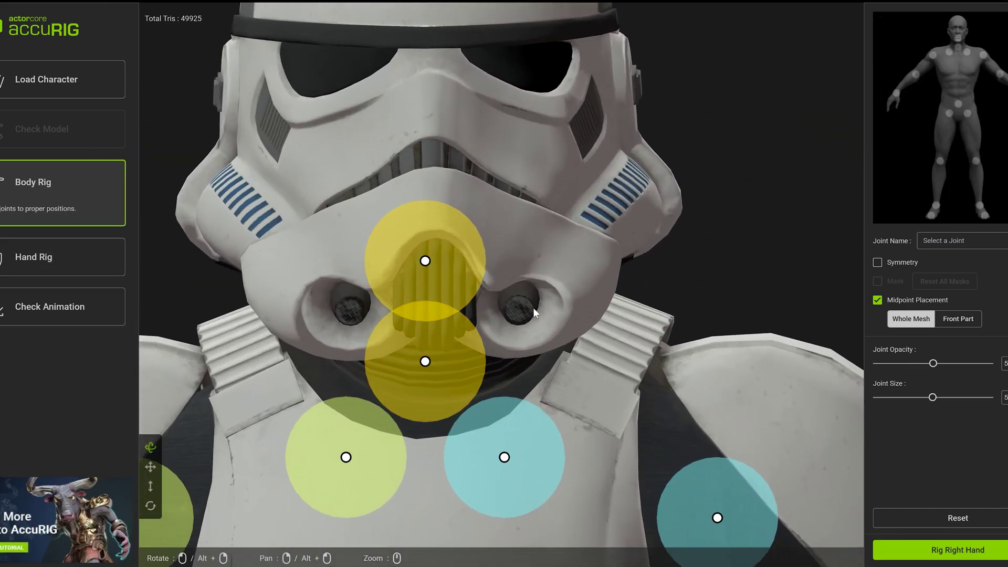
pyautogui.moveTo(532, 310); pyautogui.dragTo(644, 200, button='middle')
pyautogui.click(538, 237)
pyautogui.moveTo(539, 235); pyautogui.dragTo(539, 264)
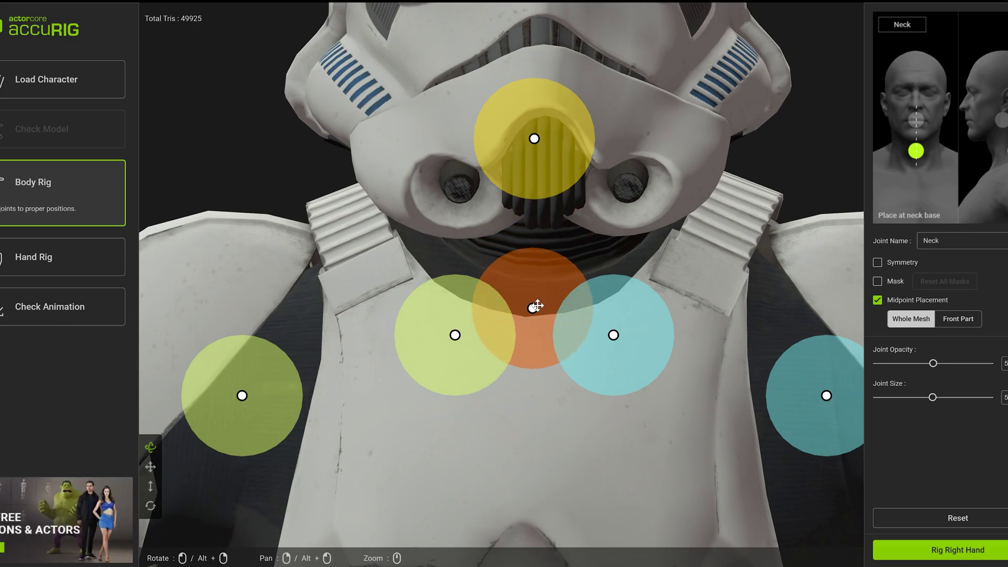
pyautogui.moveTo(538, 124); pyautogui.dragTo(536, 206)
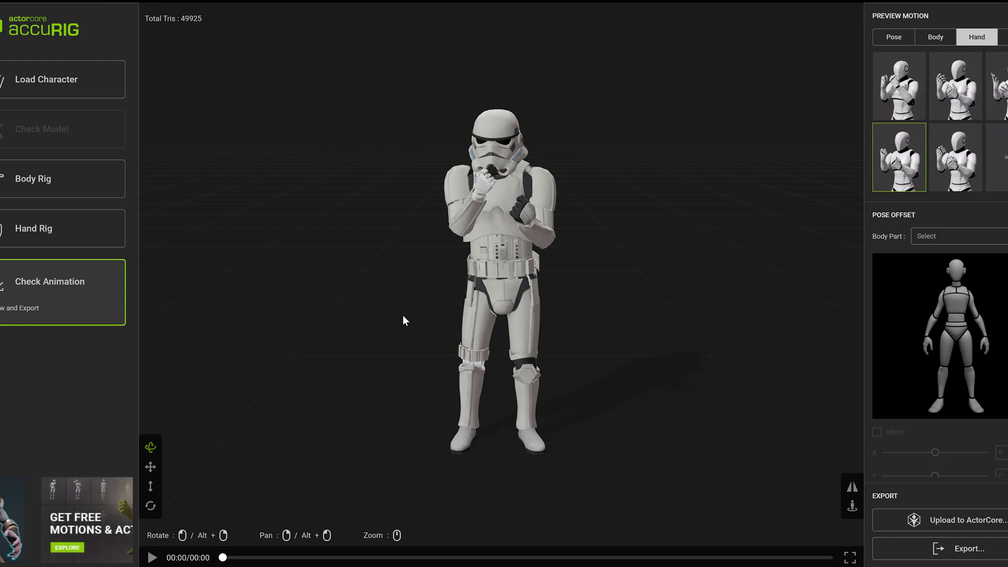
# Preview an open-hand motion and a male walk on the rigged character, examining the deformation from the side and front.
pyautogui.click(899, 86)
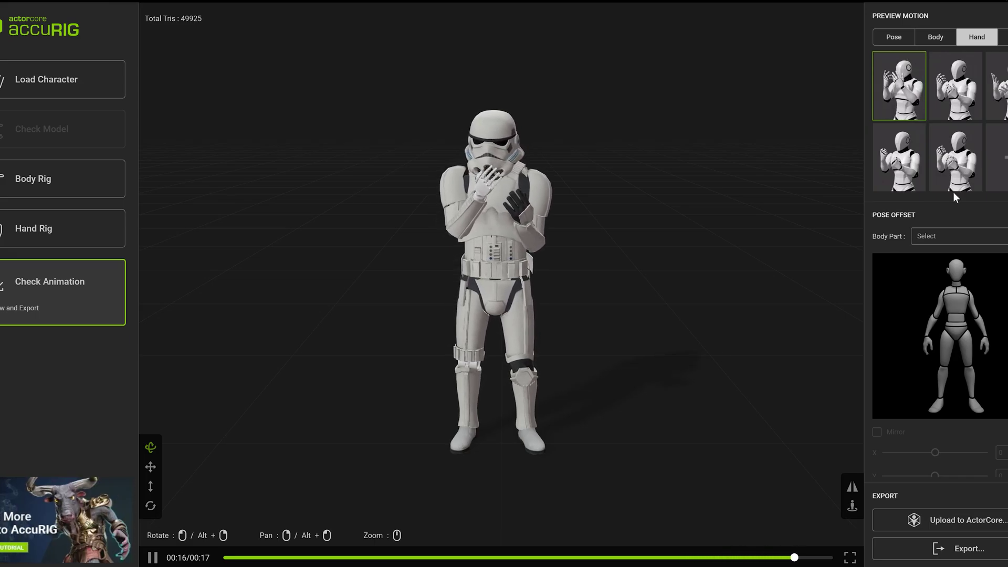
pyautogui.click(937, 38)
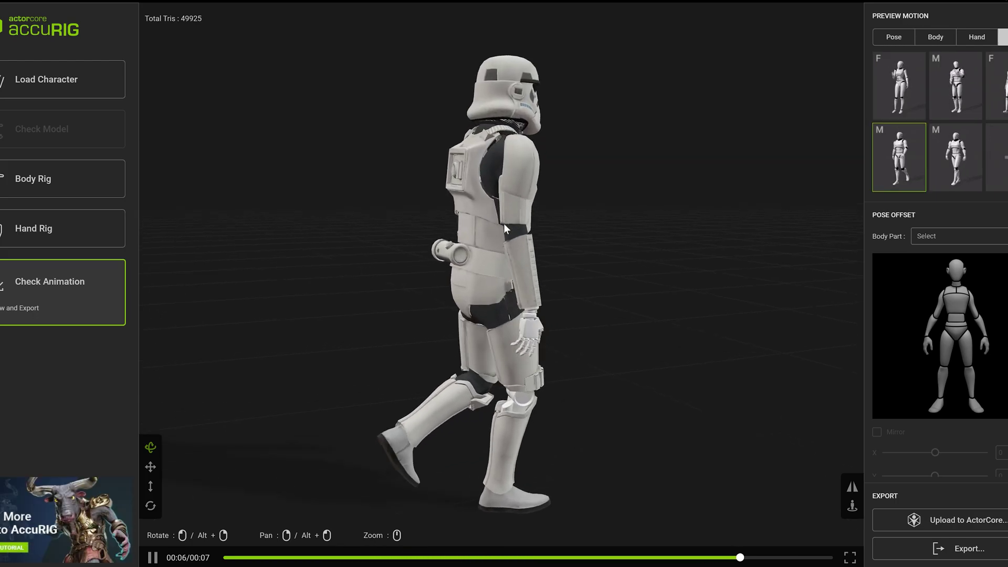
pyautogui.scroll(5, 504, 219)
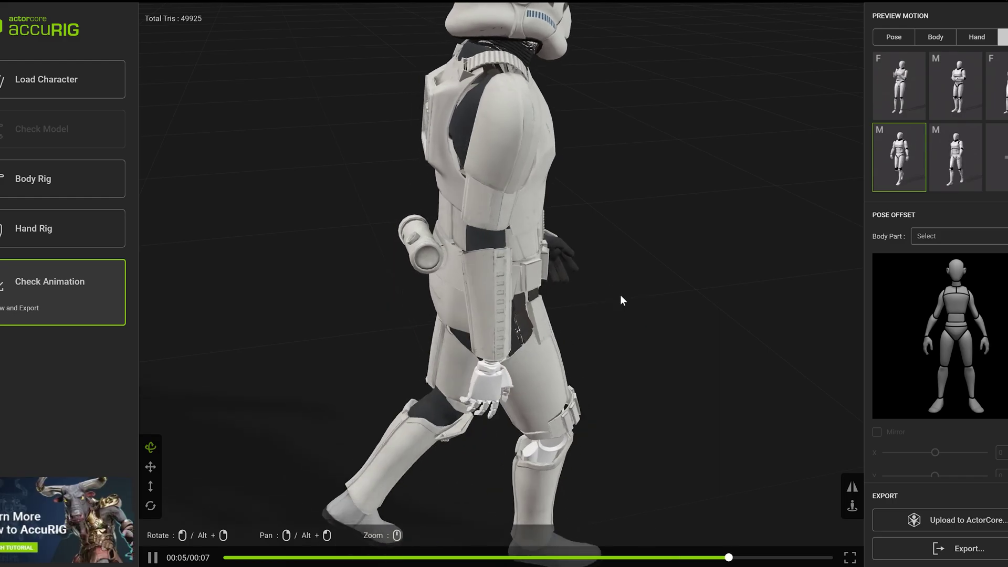
pyautogui.moveTo(619, 295); pyautogui.dragTo(483, 291)
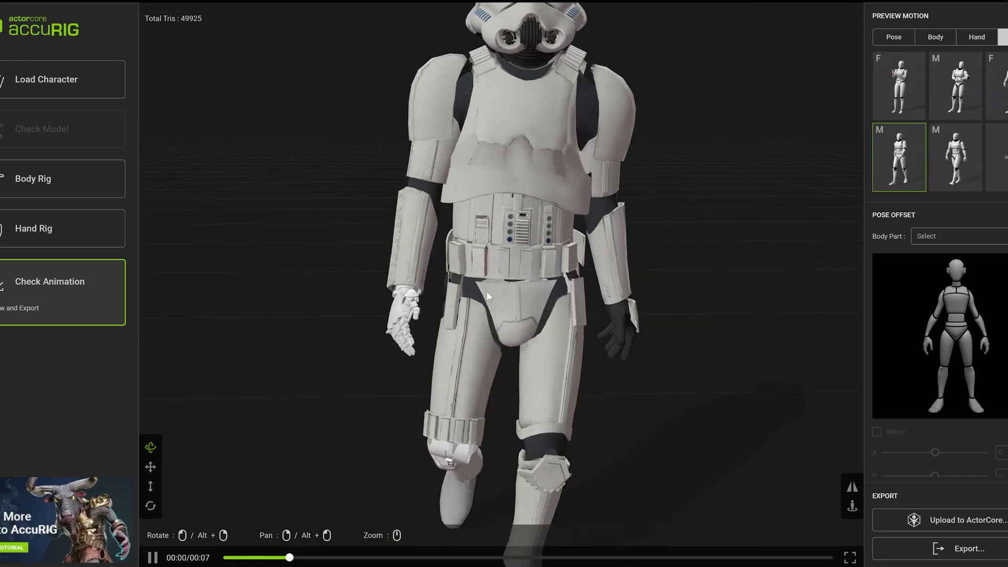
pyautogui.scroll(-3, 561, 310)
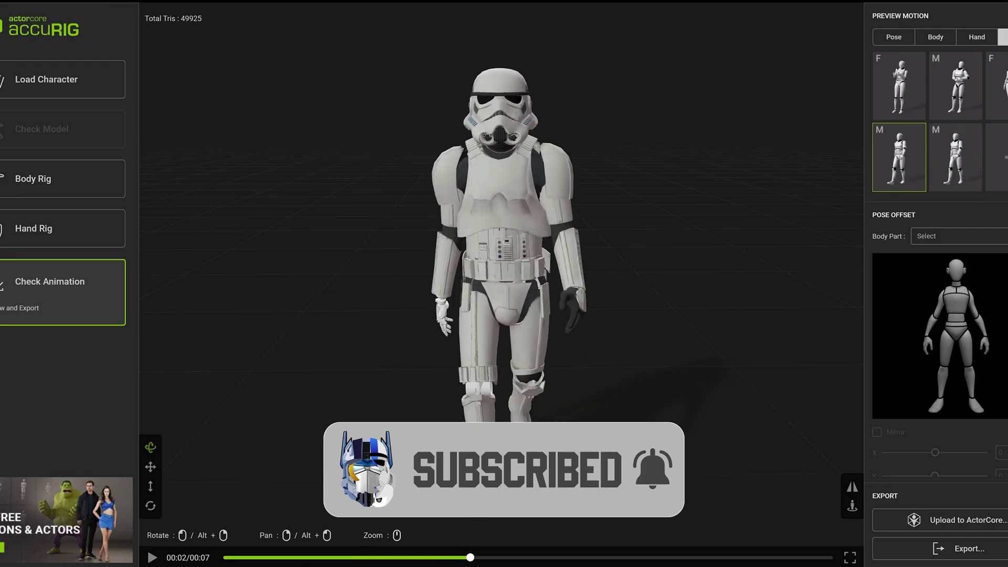
# Export the rigged character as StormtrooperRigged.fbx for Unreal at original texture size, without embedded textures.
pyautogui.click(969, 548)
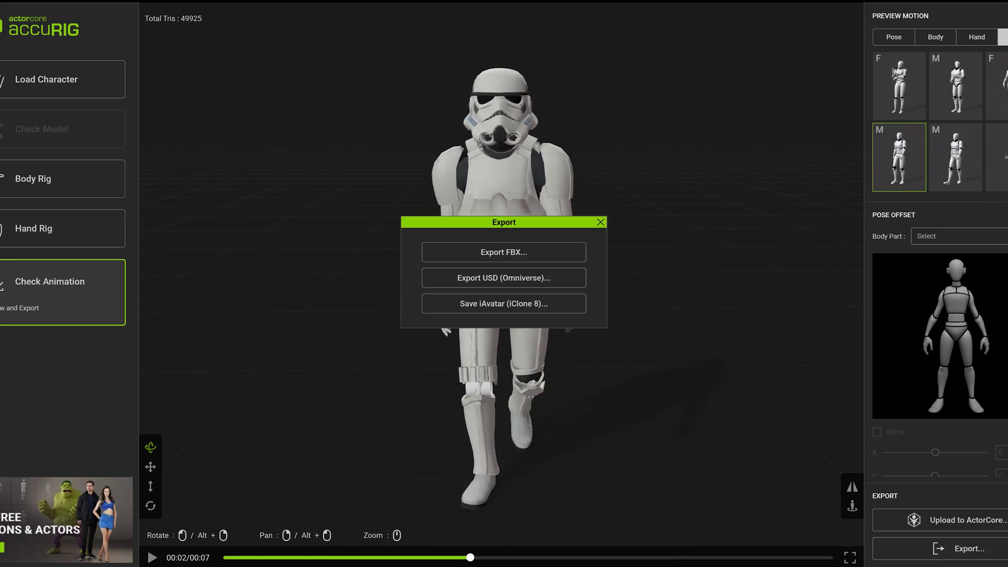
pyautogui.click(560, 258)
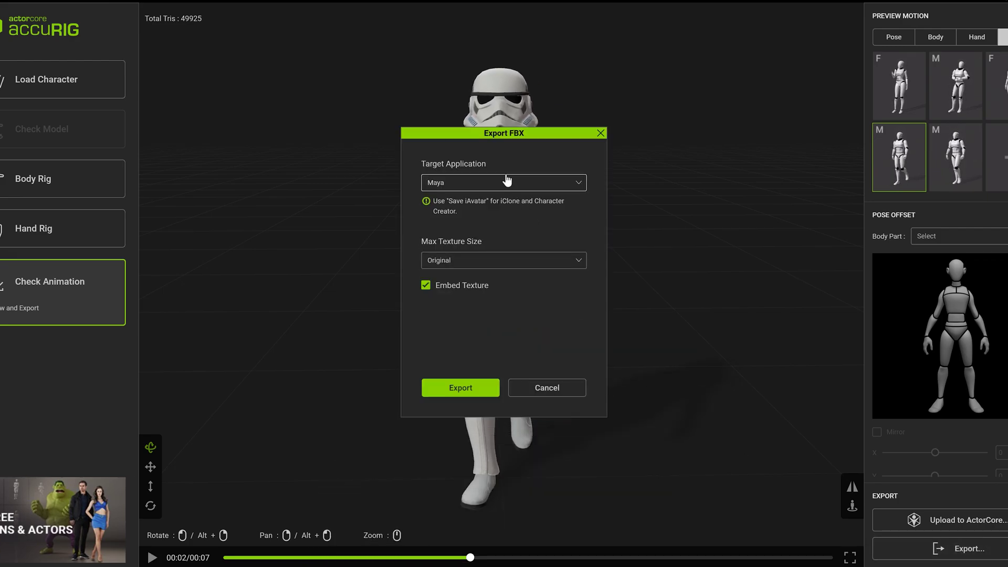
pyautogui.scroll(-1, 531, 264)
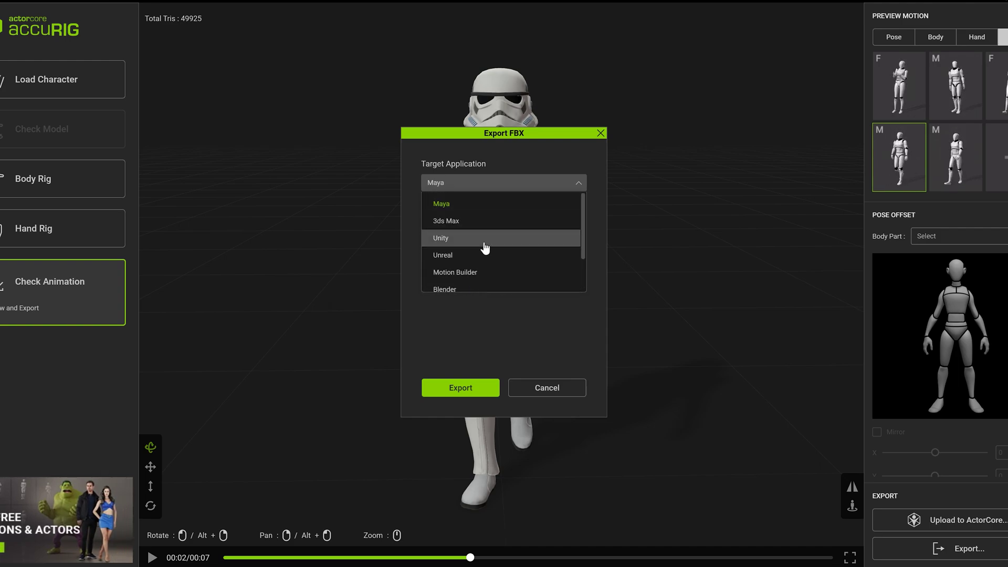
pyautogui.scroll(-1, 473, 273)
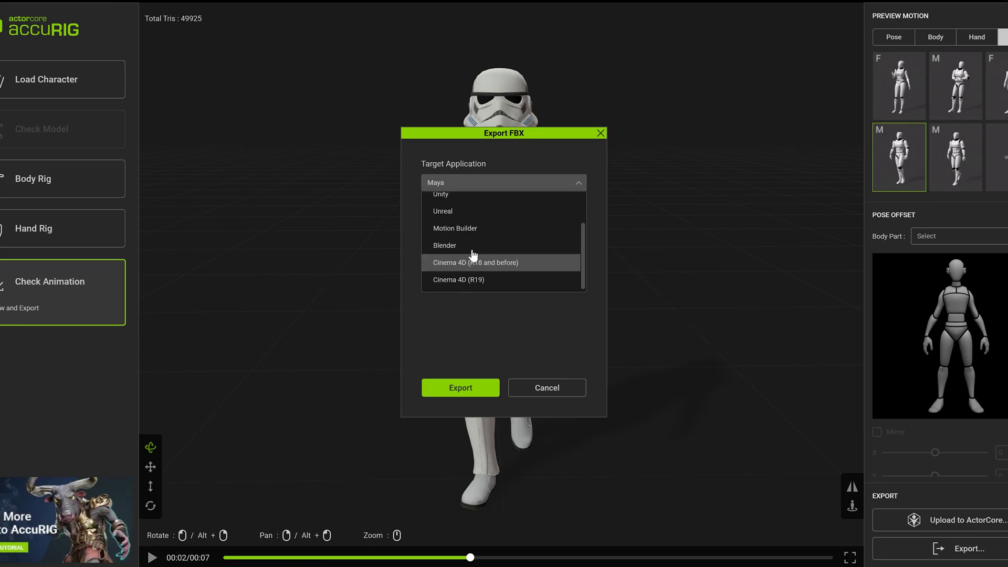
pyautogui.click(496, 212)
pyautogui.click(460, 393)
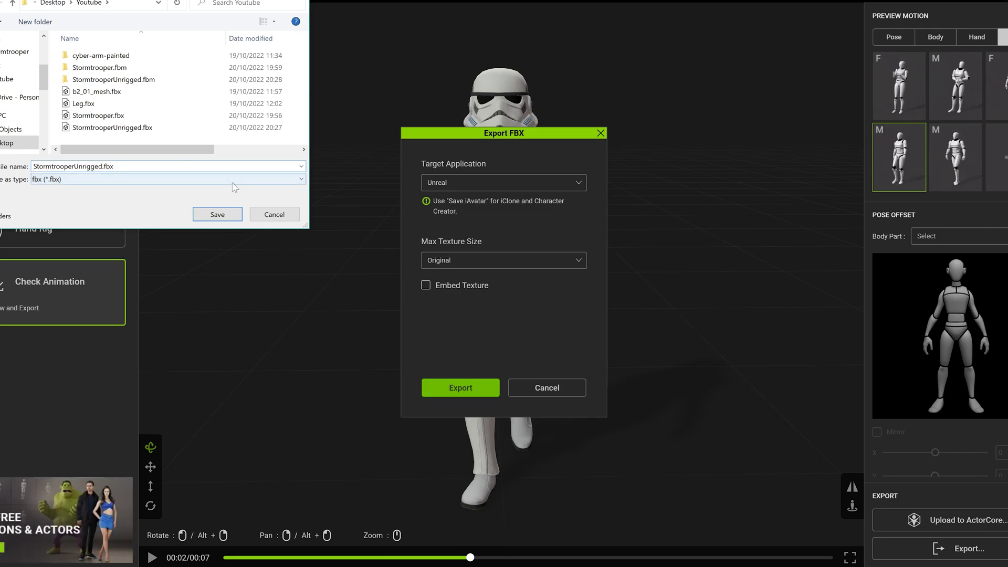
pyautogui.press('Return')
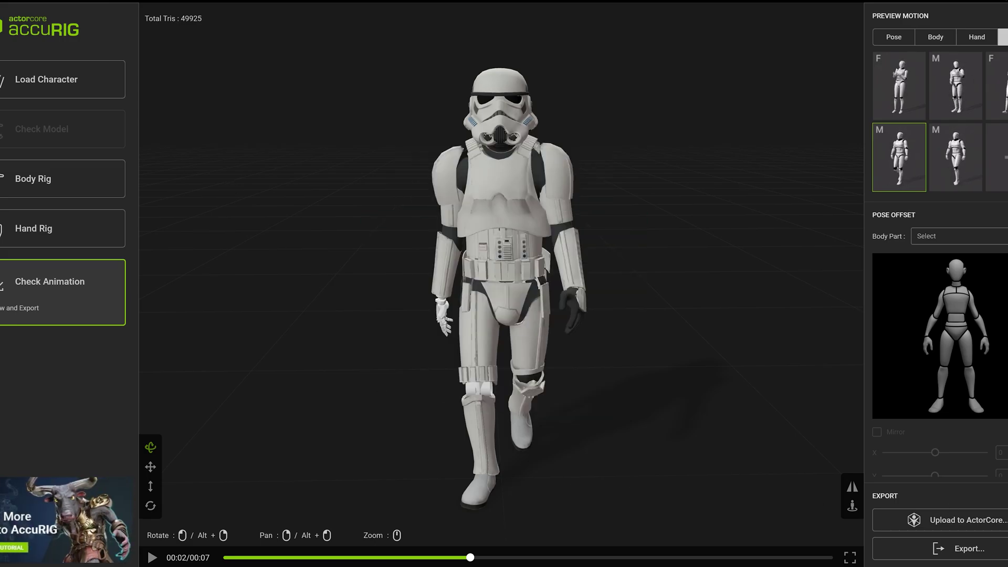
# Upload the rigged character to ActorCore and preview it in the T-pose.
pyautogui.click(966, 521)
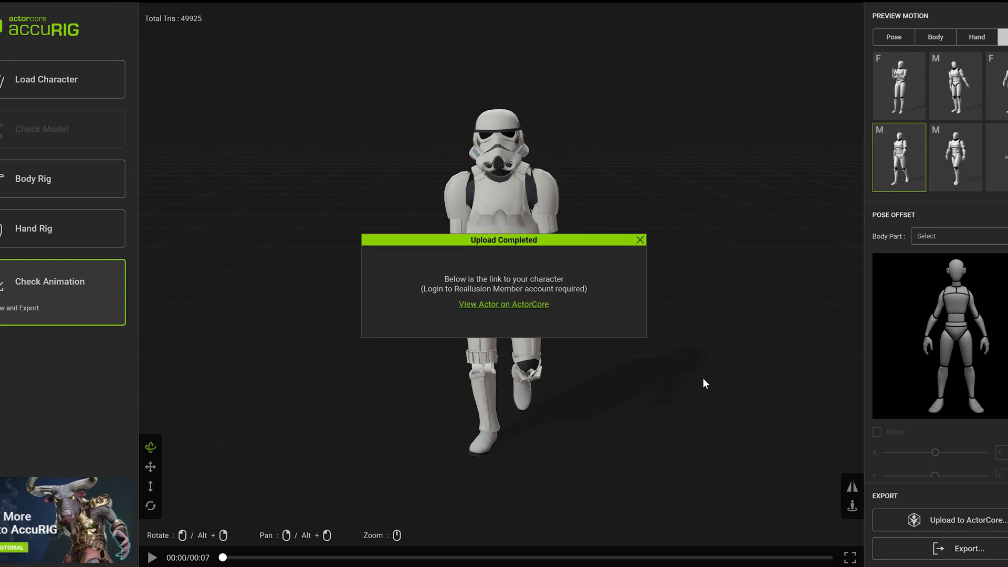
pyautogui.click(639, 240)
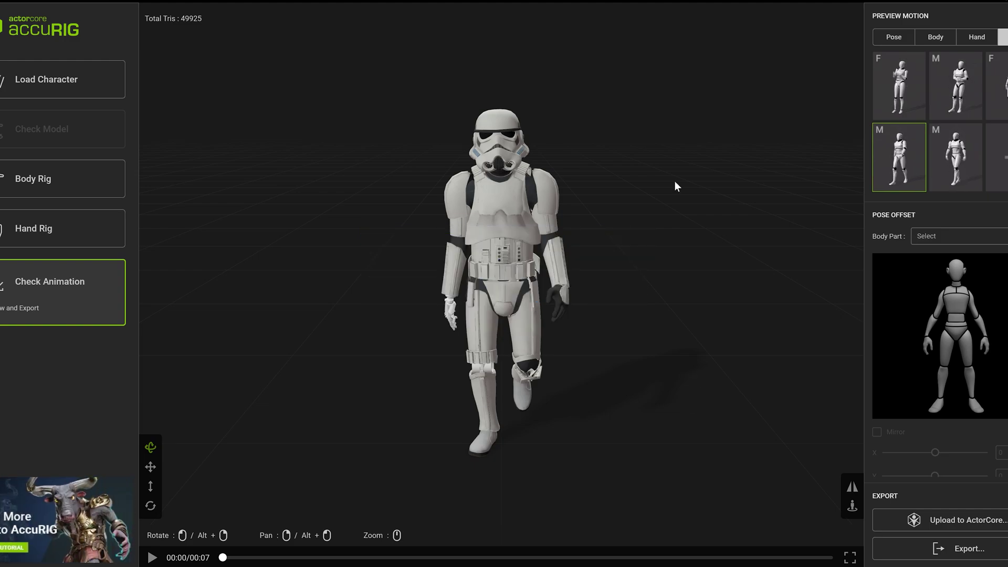
pyautogui.click(890, 41)
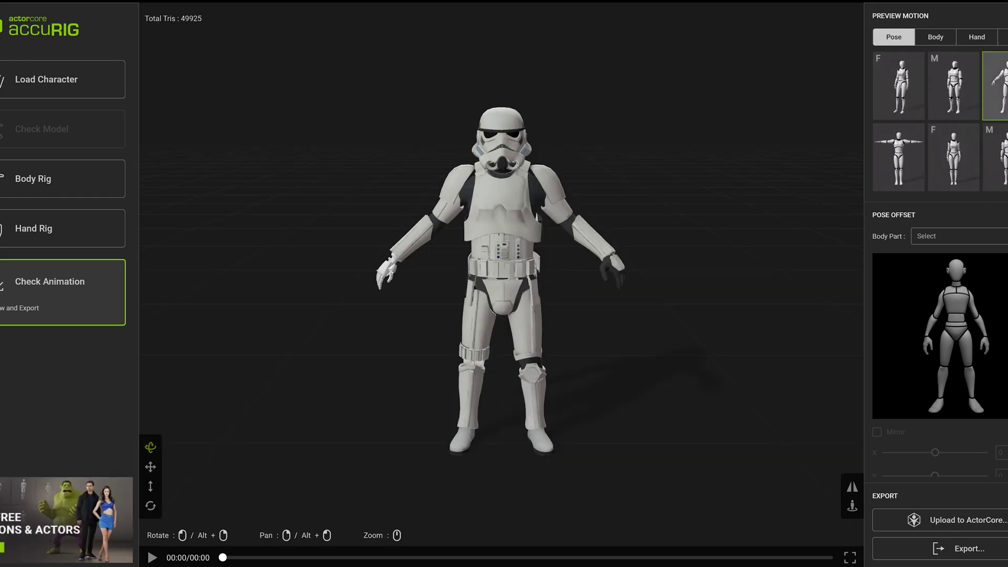
pyautogui.click(907, 169)
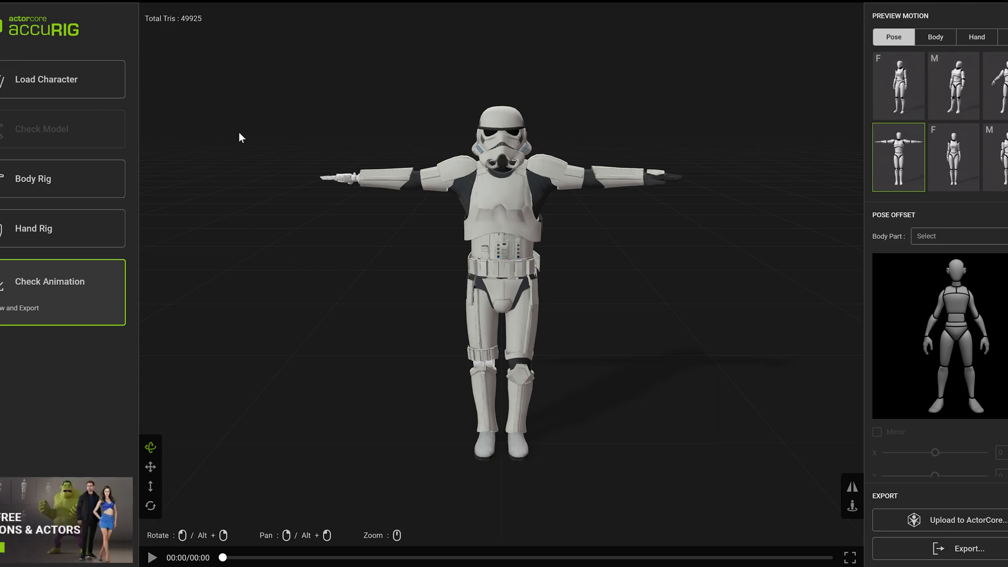
# Save the AccuRIG data as StormtrooperRiggedData.ini in the Youtube folder.
pyautogui.click(1, 1)
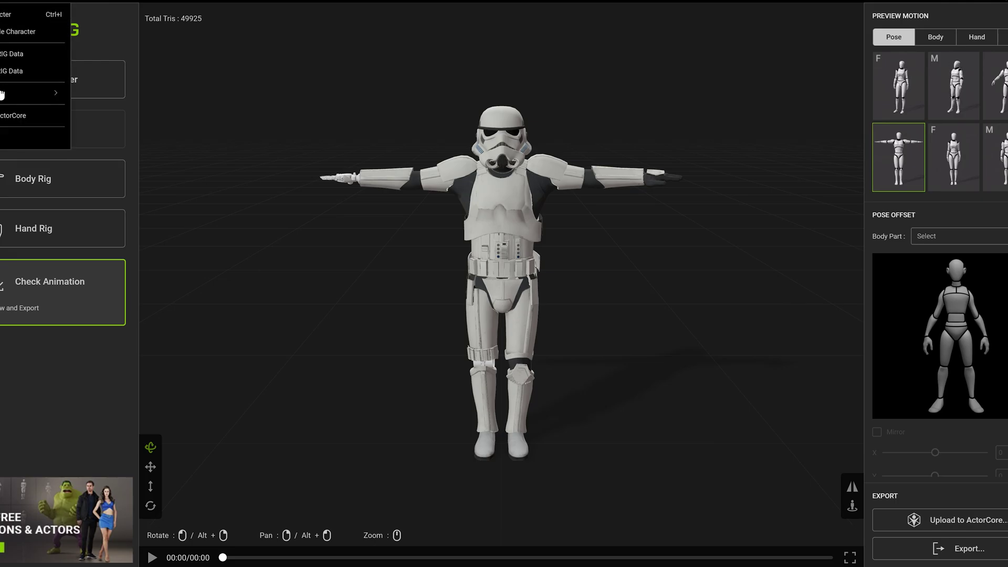
pyautogui.click(12, 73)
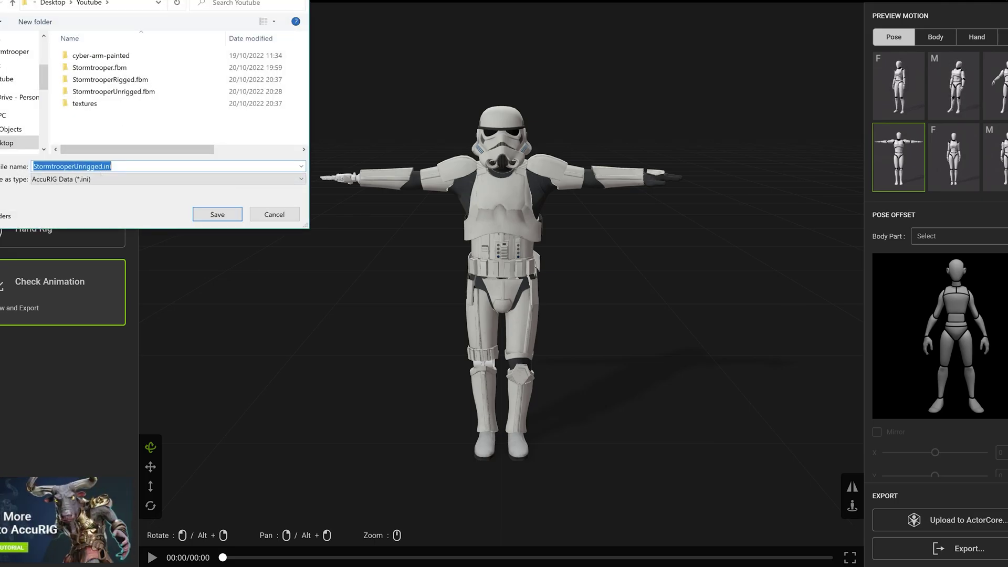
pyautogui.click(103, 165)
pyautogui.moveTo(103, 166); pyautogui.dragTo(85, 166)
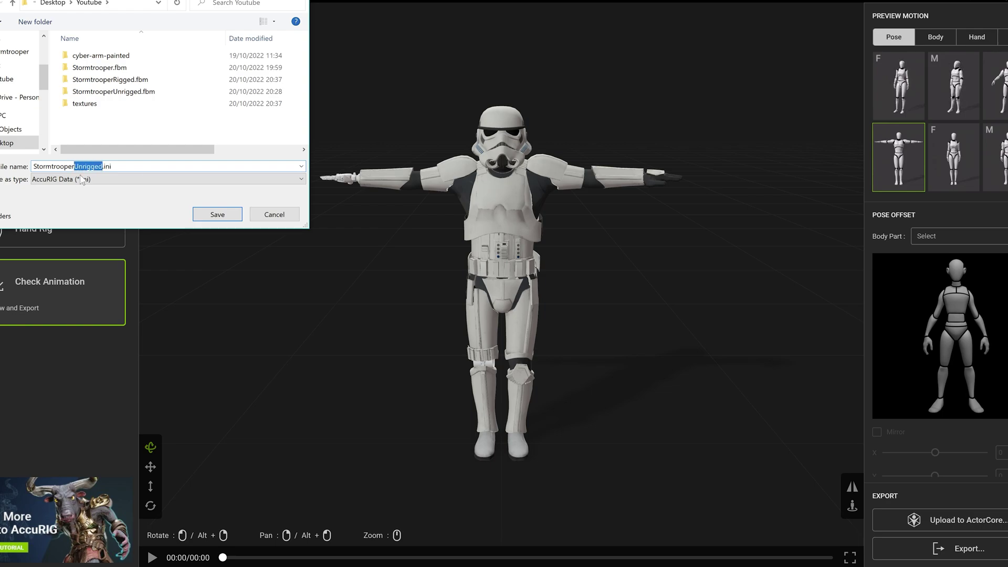
pyautogui.write('Rigged')
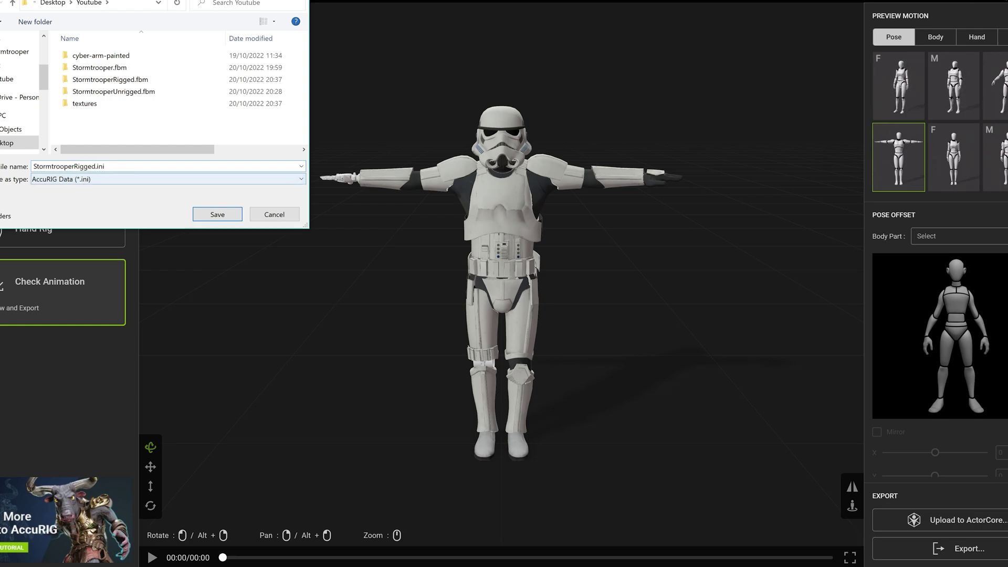
pyautogui.write('Data')
pyautogui.press('Return')
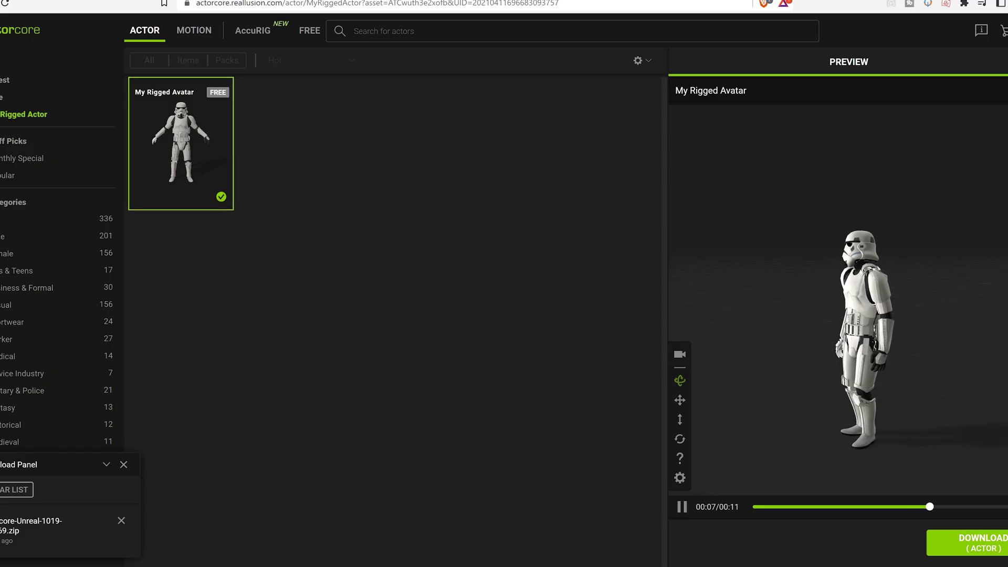
# Switch to AccuRIG, load StormtrooperUnrigged.fbx and rotate the character about the Y axis three times so it faces forward.
pyautogui.click(496, 565)
pyautogui.click(540, 263)
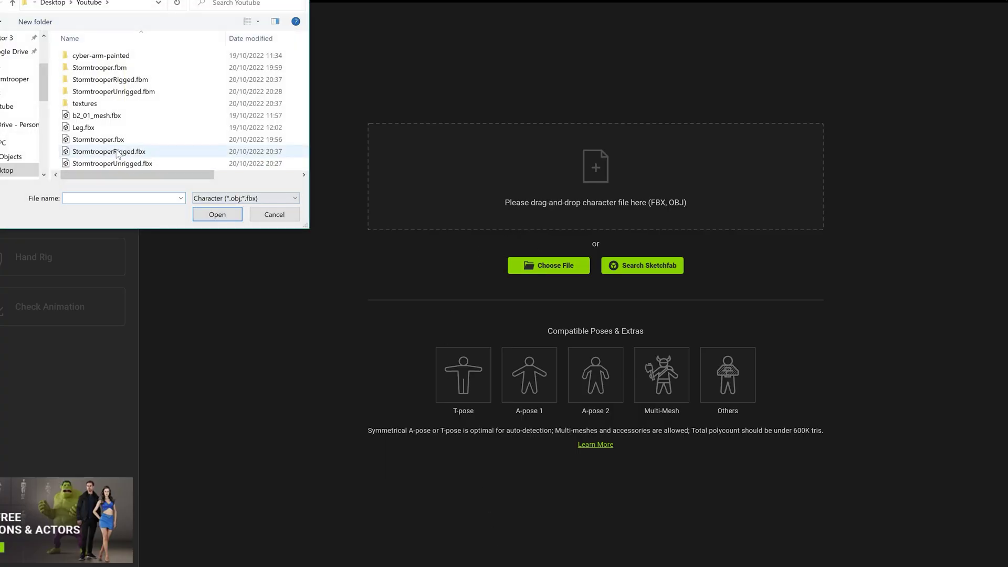
pyautogui.doubleClick(133, 163)
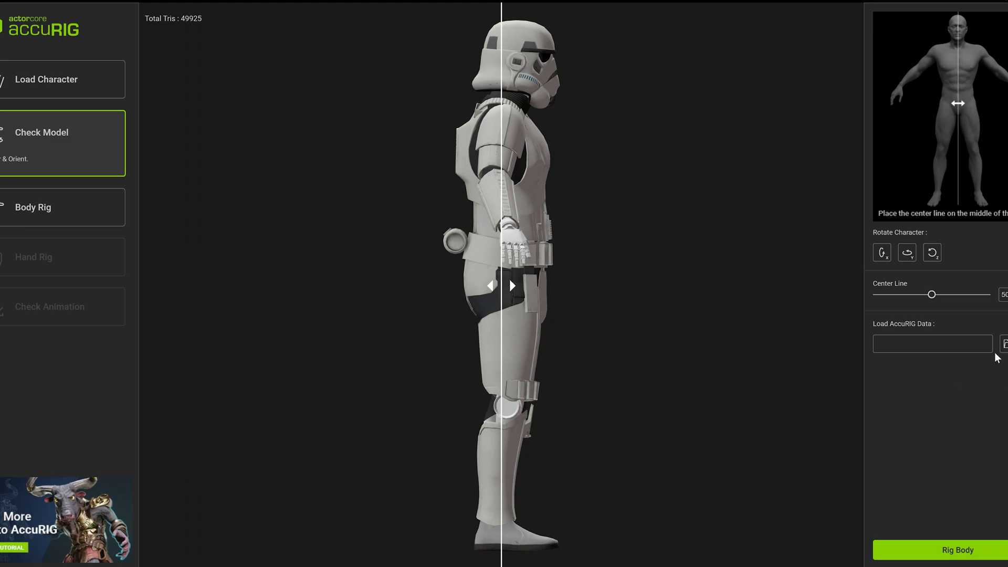
pyautogui.click(907, 252)
pyautogui.click(907, 253)
pyautogui.click(907, 252)
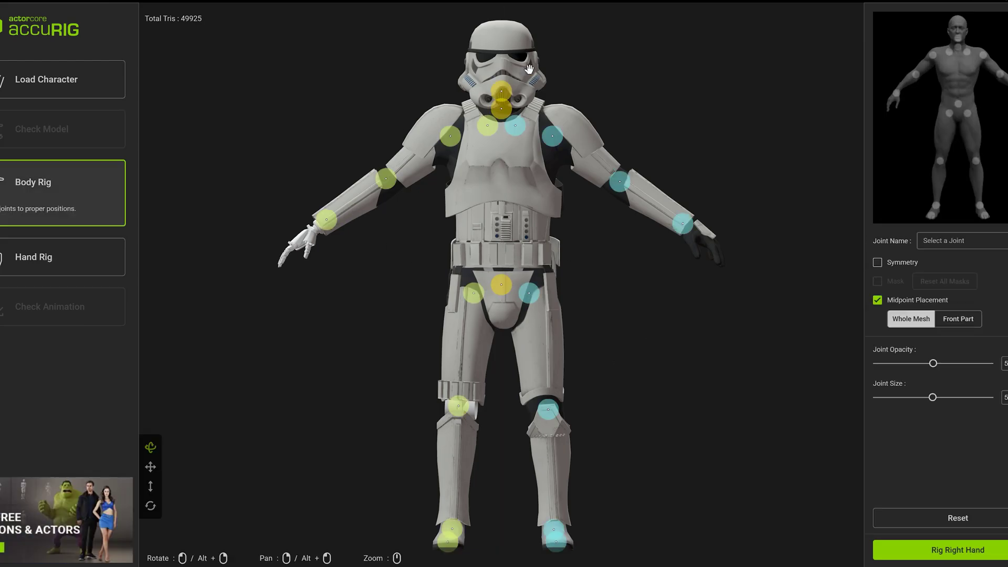
# Load the saved AccuRIG data file onto the body rig and proceed to the hand rig.
pyautogui.click(1, 1)
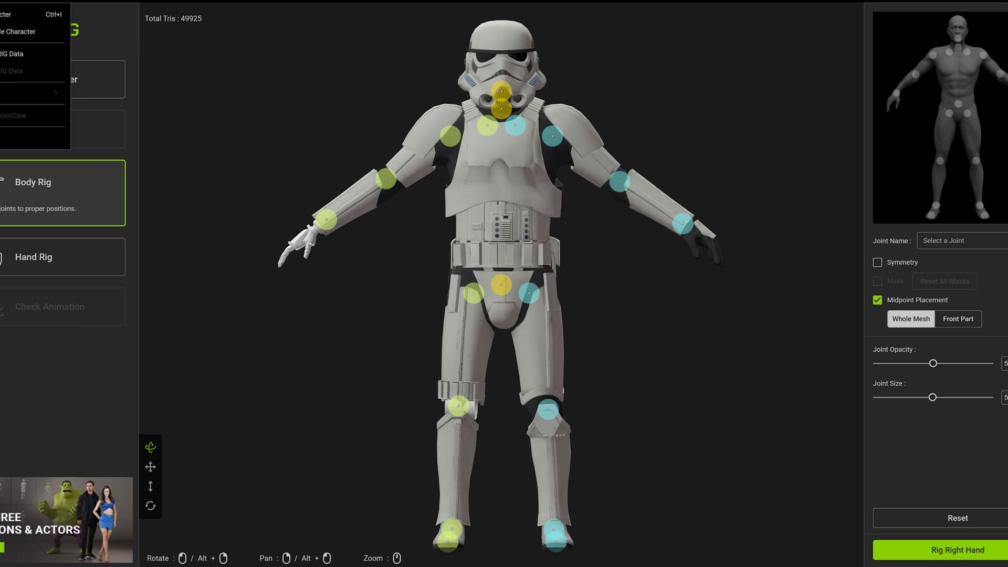
pyautogui.click(21, 53)
pyautogui.click(142, 116)
pyautogui.click(216, 215)
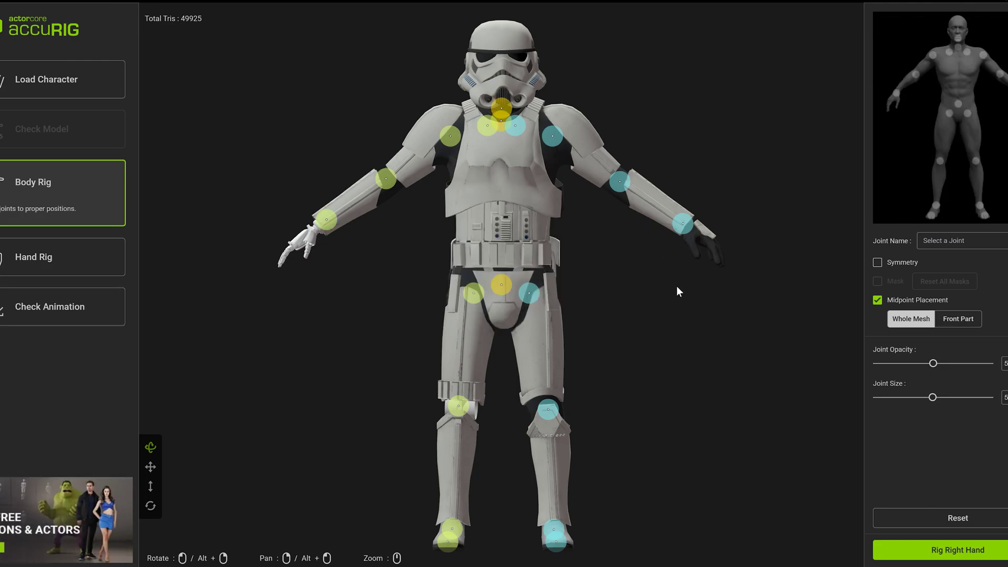
pyautogui.click(68, 265)
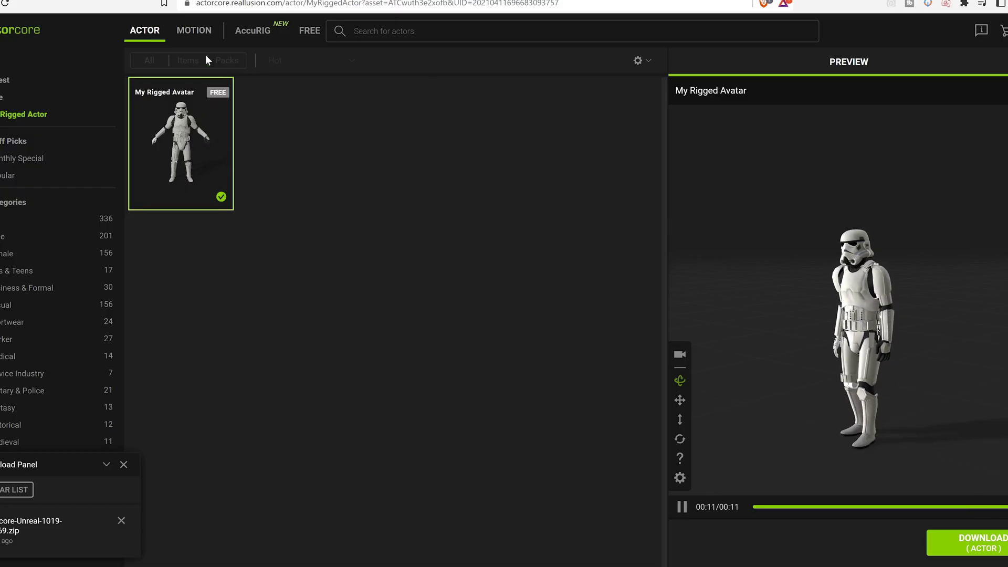
# Switch to the ActorCore website and browse the motion library's latest and free motions for the uploaded avatar.
pyautogui.click(200, 32)
pyautogui.click(2, 97)
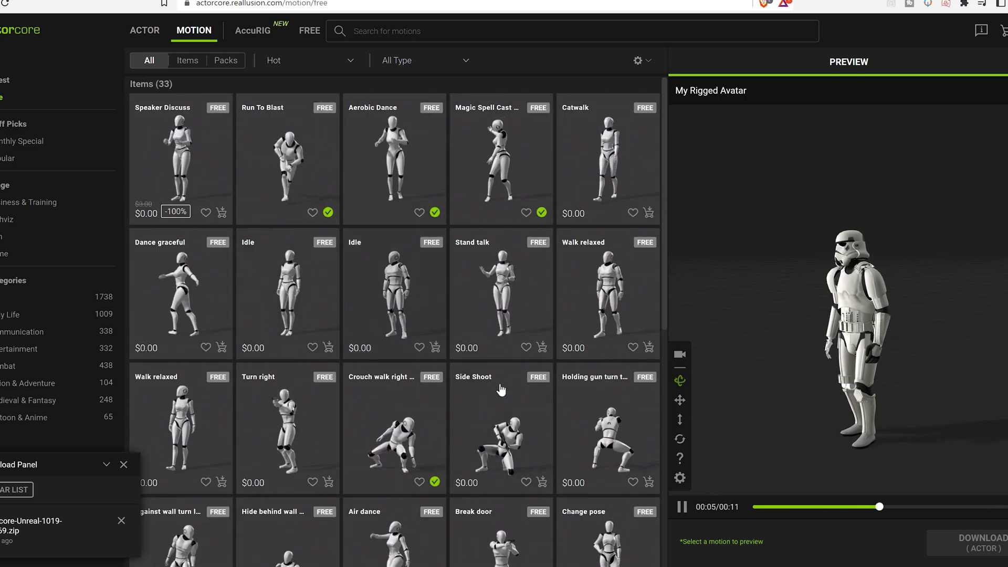
pyautogui.click(3, 79)
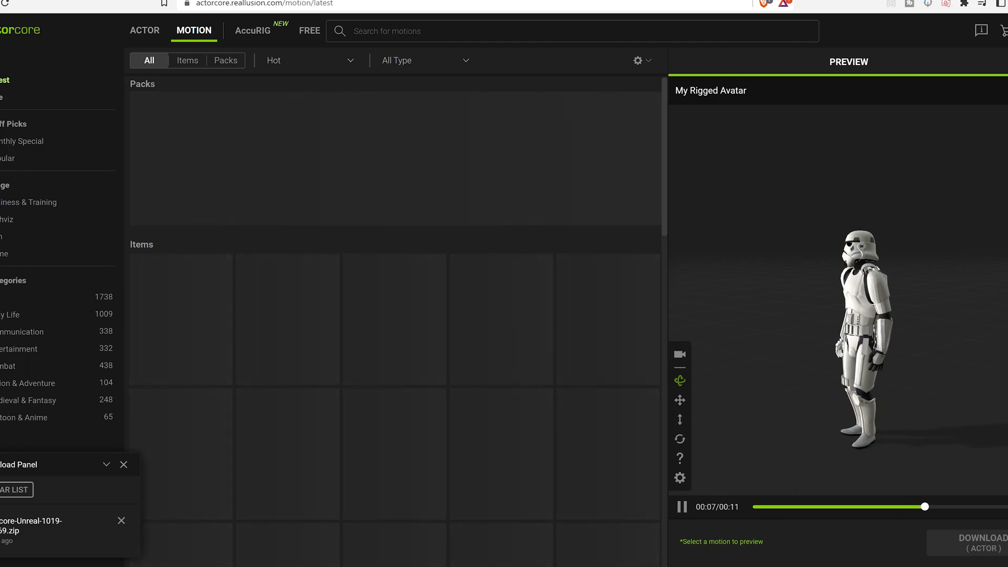
pyautogui.click(1, 97)
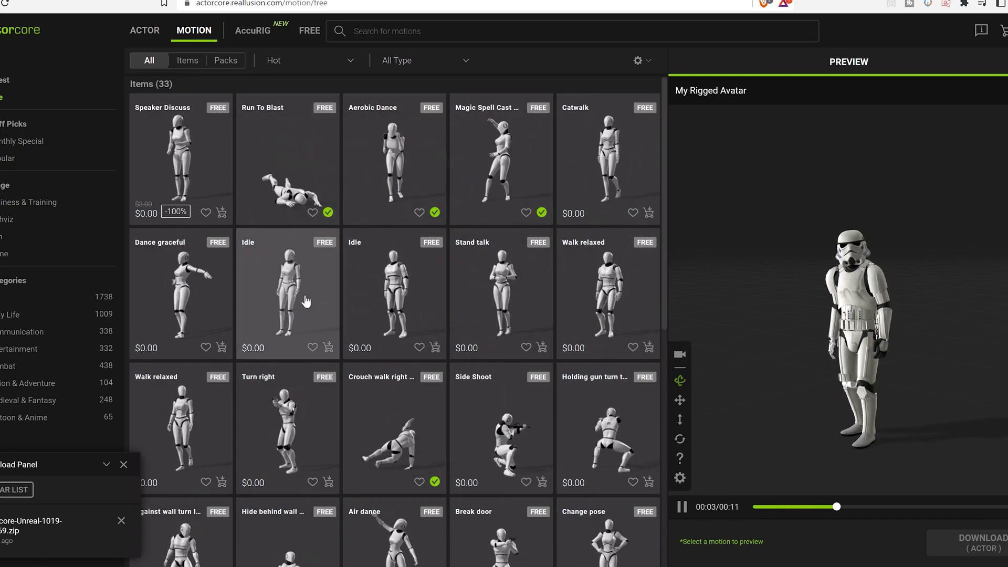
# Preview the free motions Run To Blast, Aerobic Dance, Magic Spell Cast 05 and Crouch walk right against wall on the avatar.
pyautogui.click(315, 194)
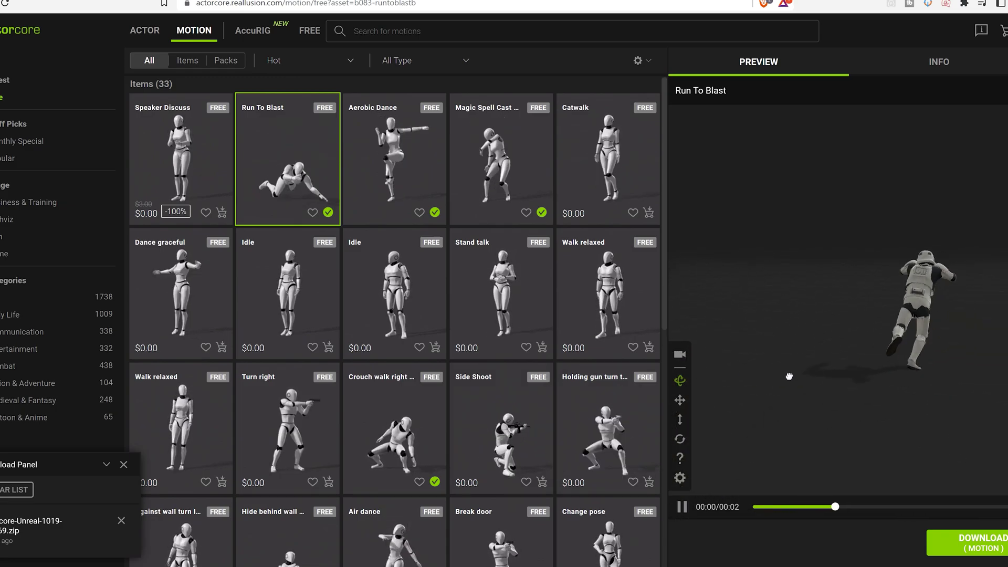
pyautogui.click(412, 207)
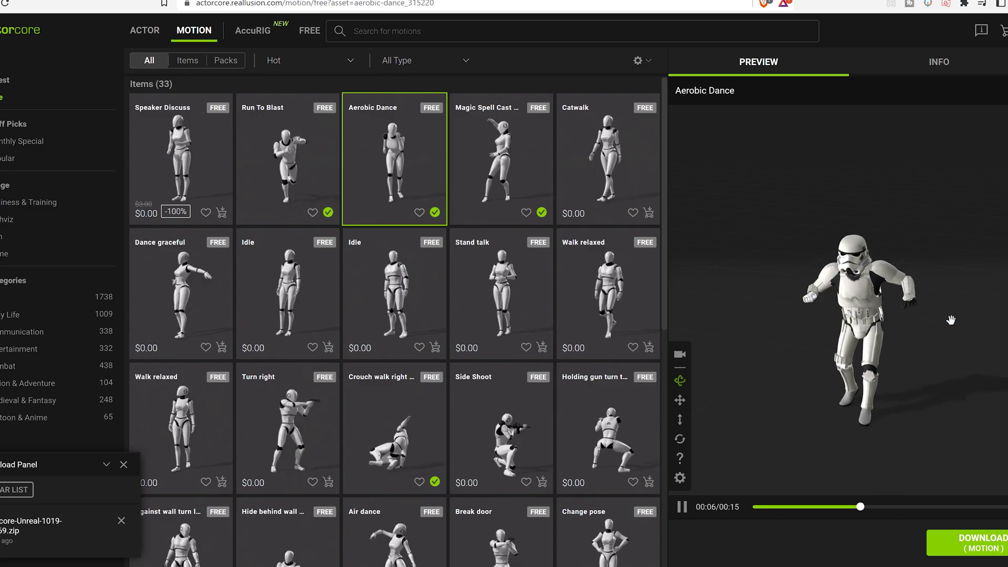
pyautogui.click(514, 167)
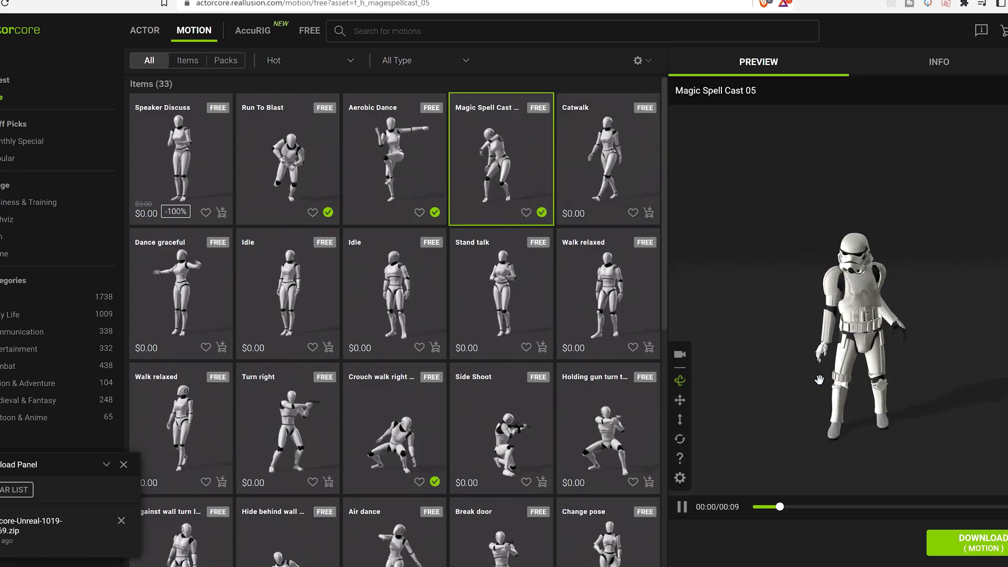
pyautogui.click(388, 419)
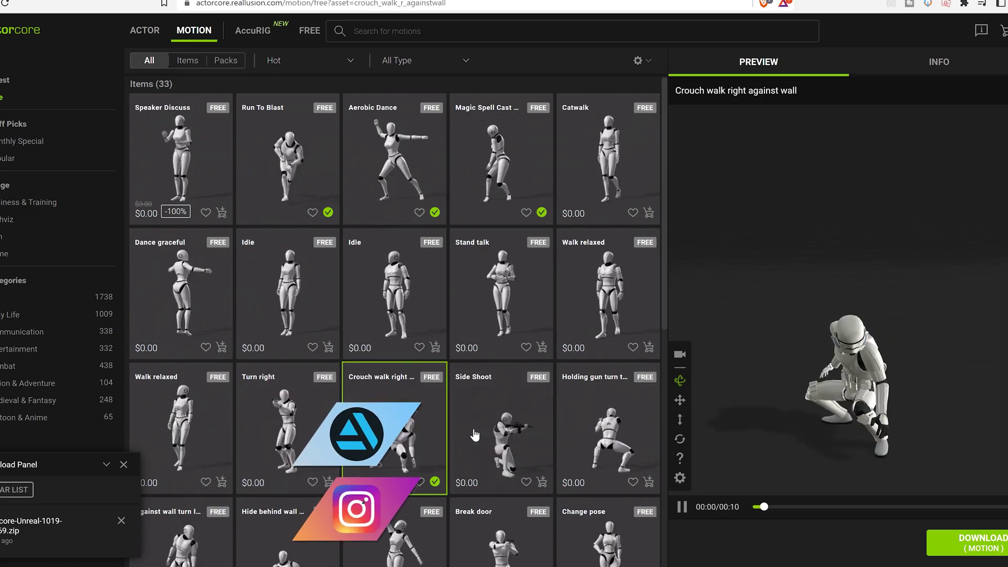
pyautogui.scroll(-4, 498, 281)
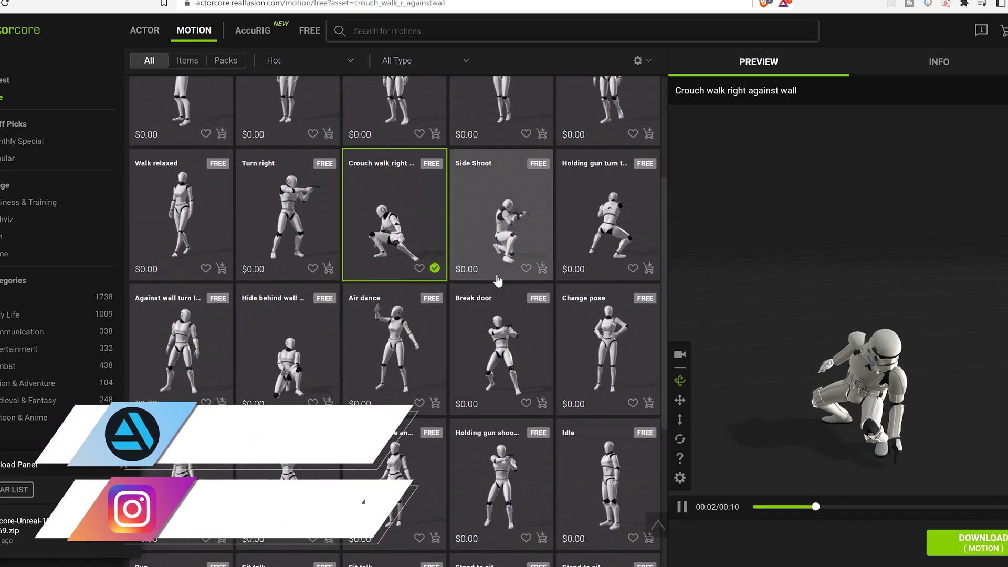
# Get the free Stand to sit motion and download it through the download settings, leaving Export Motion Only off.
pyautogui.click(610, 197)
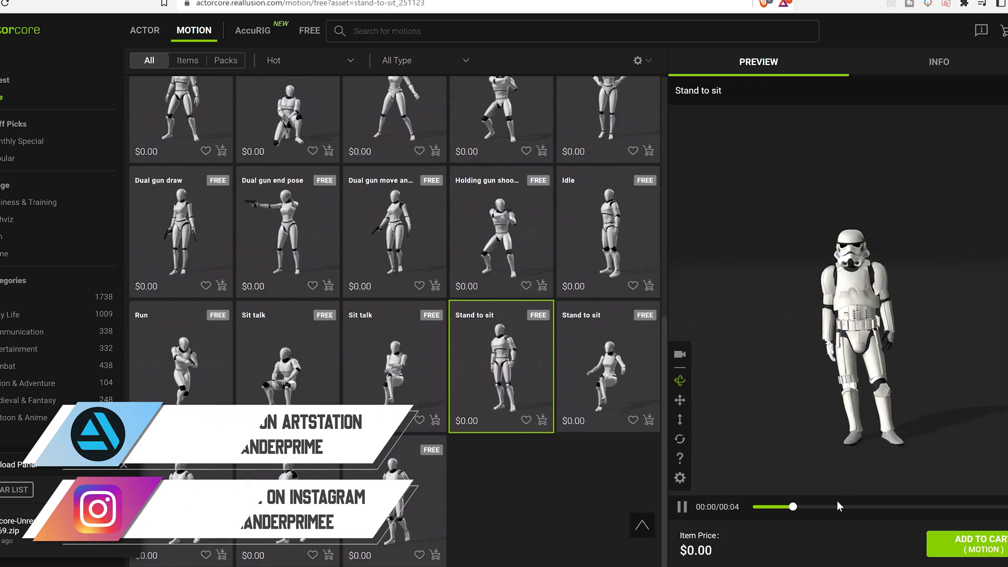
pyautogui.click(968, 543)
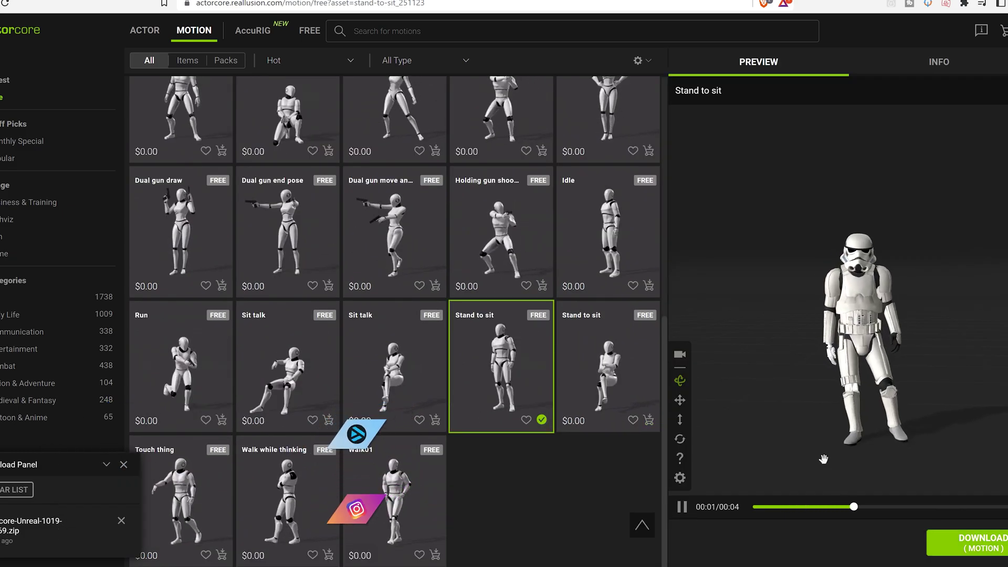
pyautogui.click(1000, 551)
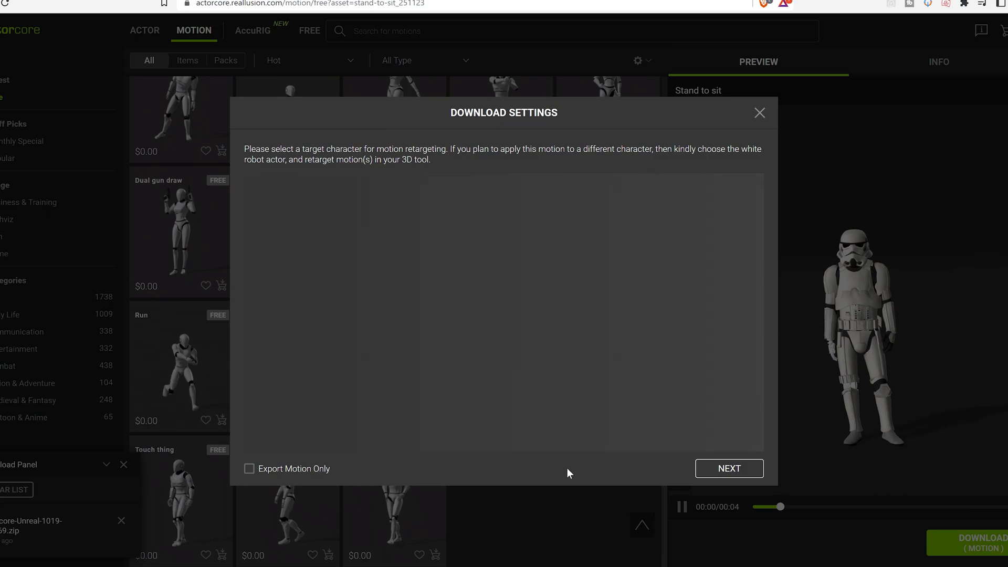
pyautogui.click(716, 467)
pyautogui.click(723, 467)
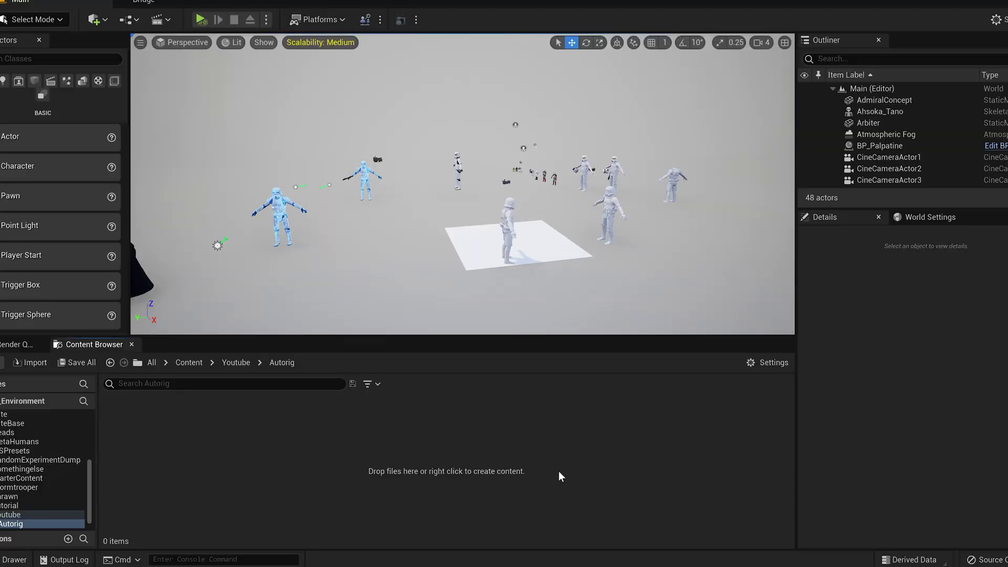
# Switch to Unreal Engine and fly through the level to examine the existing stormtrooper characters.
pyautogui.moveTo(409, 297)
pyautogui.mouseDown(button='right')
pyautogui.moveTo(350, 298)
pyautogui.moveTo(394, 303)
pyautogui.mouseUp(button='right')
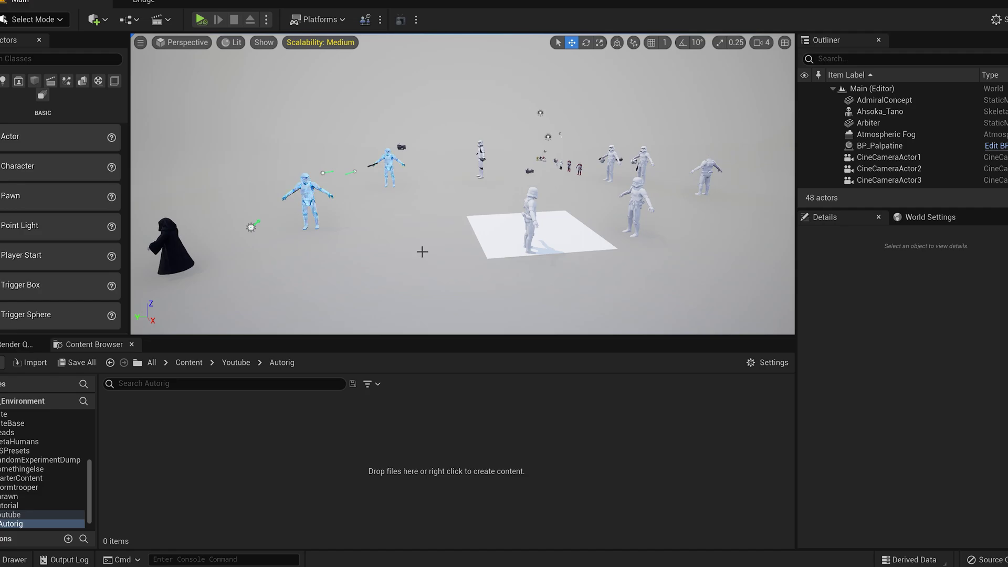
pyautogui.moveTo(421, 253); pyautogui.dragTo(367, 213, button='right')
pyautogui.press('a')
pyautogui.press('w')
pyautogui.press('w')
pyautogui.press('s')
pyautogui.press('s')
pyautogui.press('w')
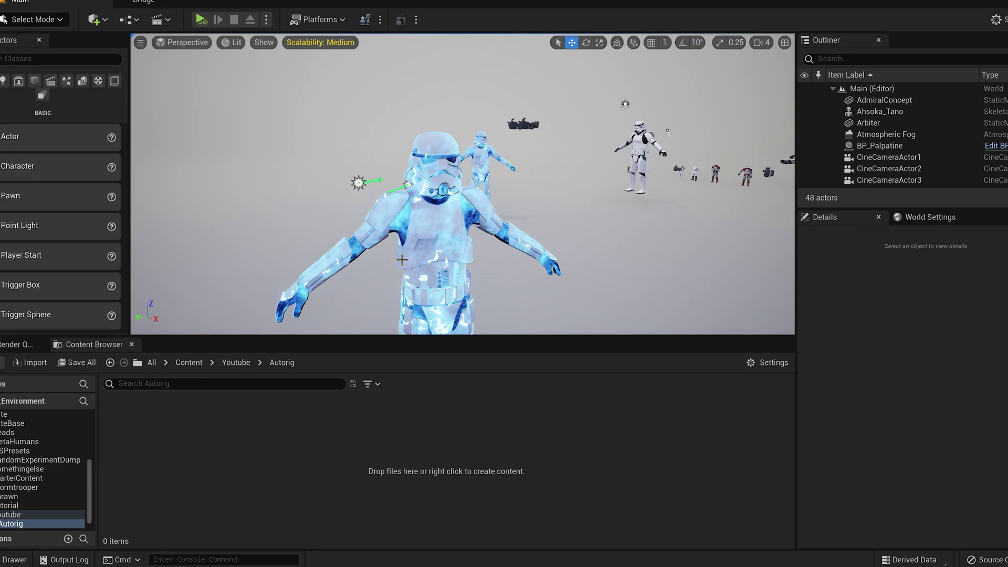
pyautogui.press('s')
pyautogui.moveTo(462, 225)
pyautogui.mouseDown(button='right')
pyautogui.moveTo(518, 226)
pyautogui.moveTo(463, 237)
pyautogui.moveTo(522, 230)
pyautogui.moveTo(504, 217)
pyautogui.moveTo(449, 238)
pyautogui.mouseUp(button='right')
pyautogui.press('d')
pyautogui.press('d')
pyautogui.press('w')
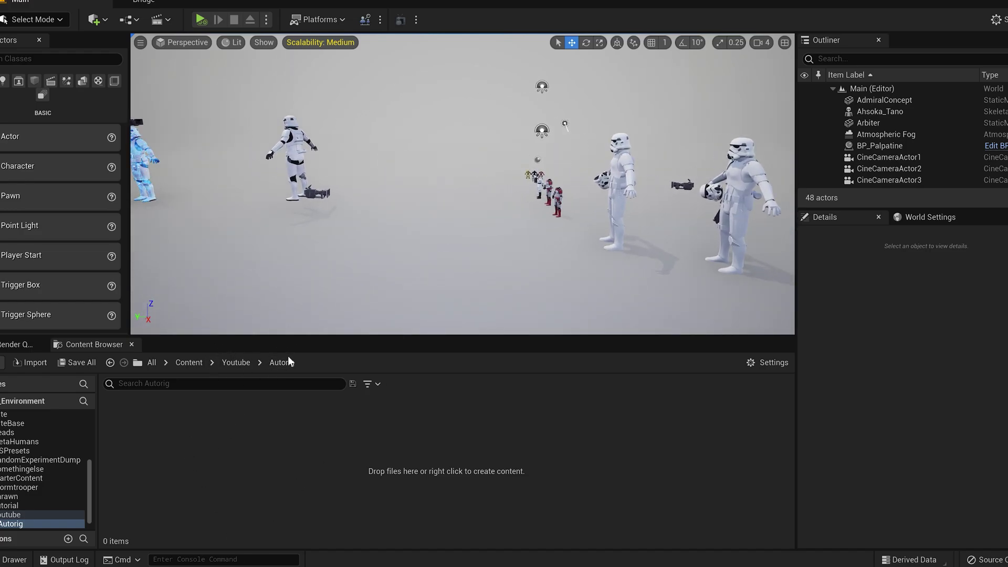
# Import StormtrooperRigged.fbx from the Youtube folder into Content/Youtube/Autorig as a skeletal mesh with the default options, and dismiss the message log.
pyautogui.click(347, 566)
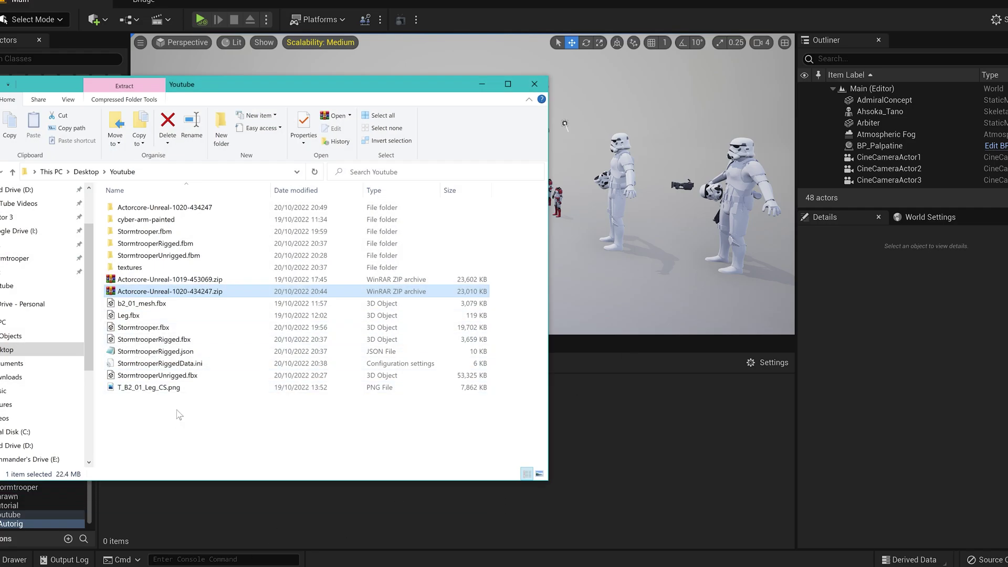
pyautogui.moveTo(201, 80); pyautogui.dragTo(761, 38)
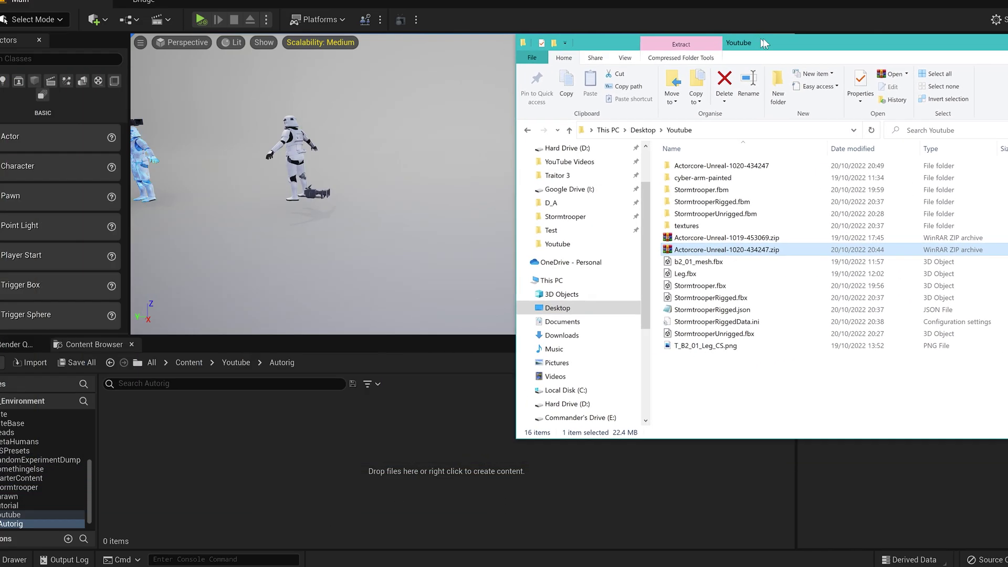
pyautogui.click(713, 298)
pyautogui.moveTo(323, 463); pyautogui.dragTo(326, 465)
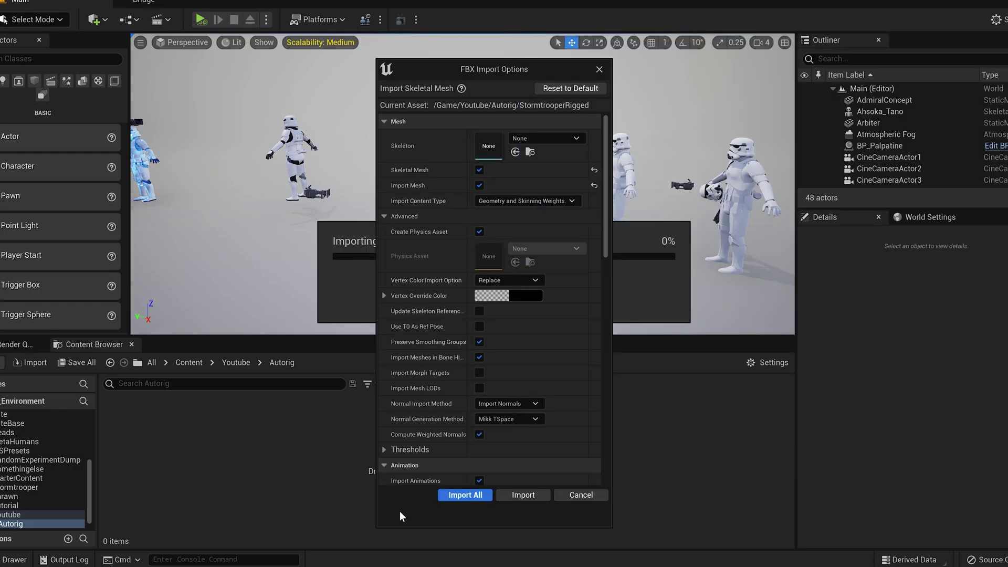
pyautogui.click(465, 495)
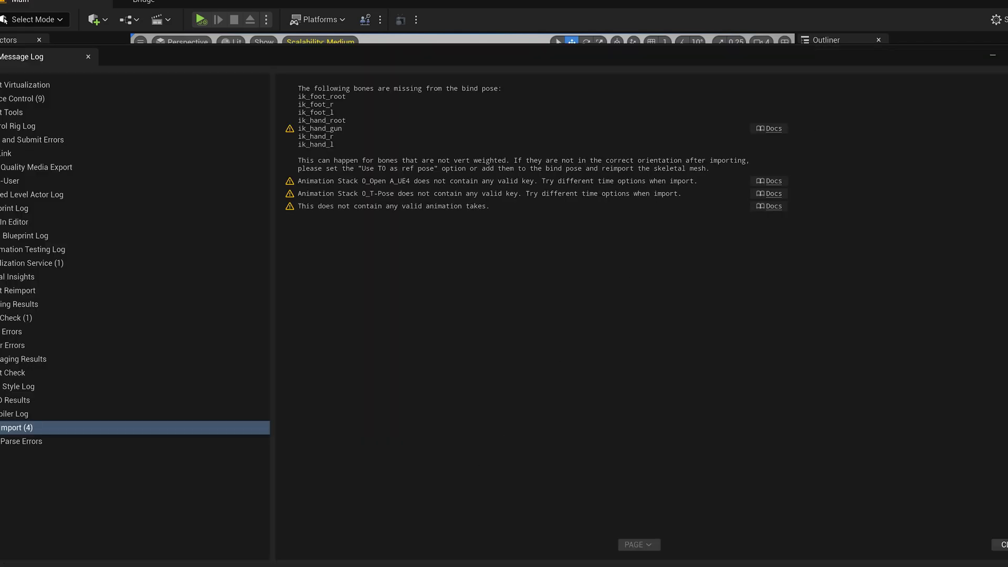
pyautogui.click(1007, 55)
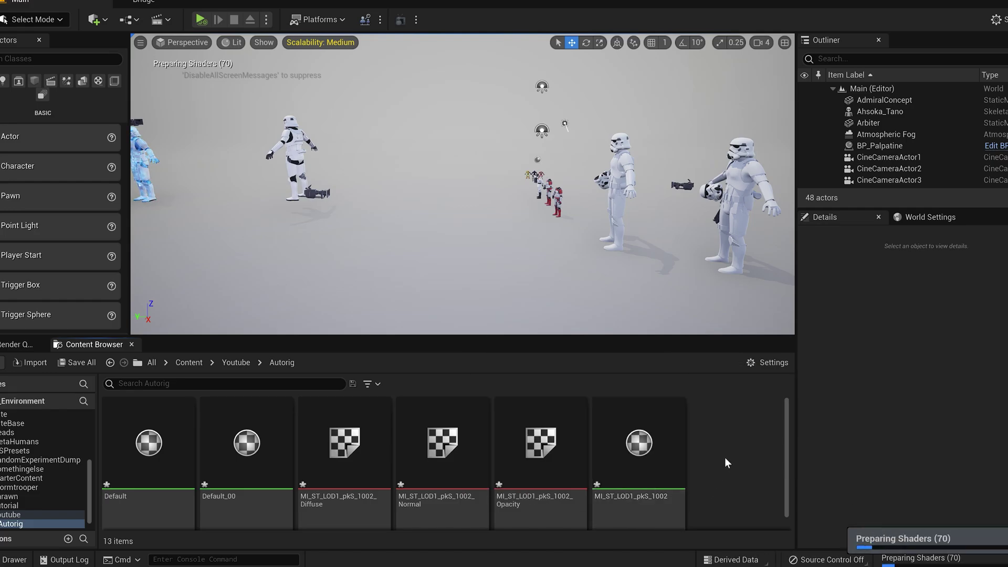
# Open the imported material MI_ST_LOD1_pkS_1001, set its blend mode to Opaque and save it.
pyautogui.scroll(-2, 725, 458)
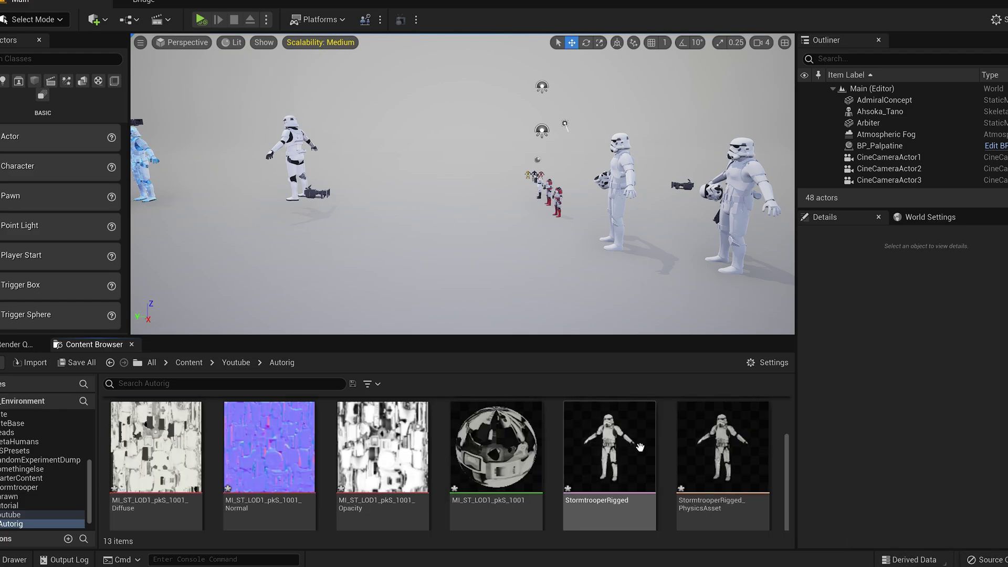
pyautogui.click(522, 471)
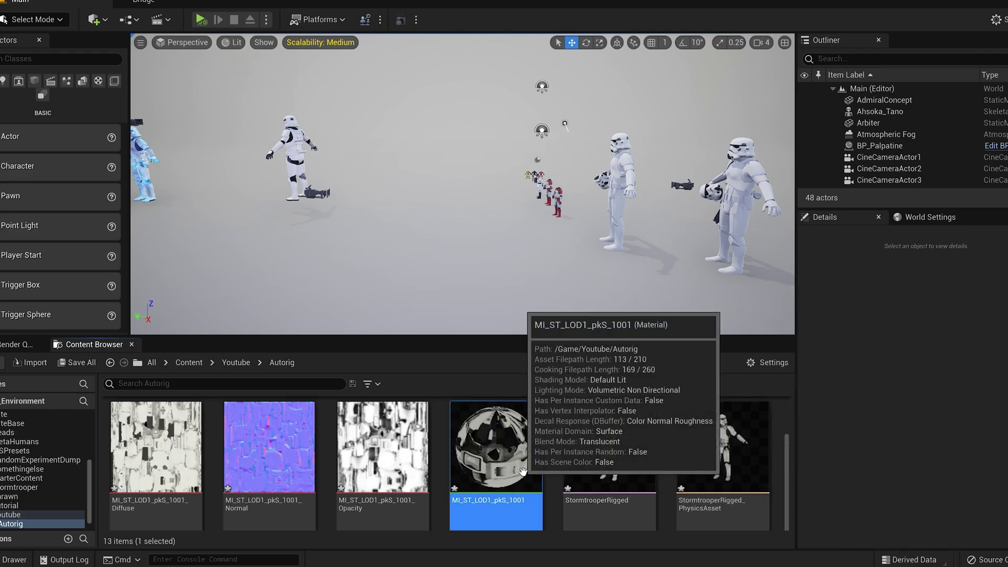
pyautogui.doubleClick(522, 471)
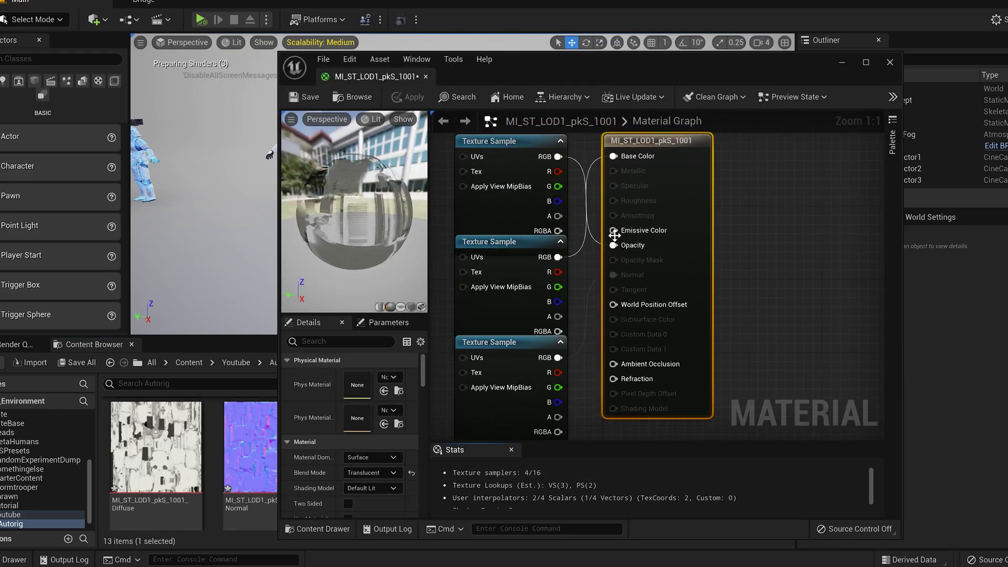
pyautogui.click(370, 473)
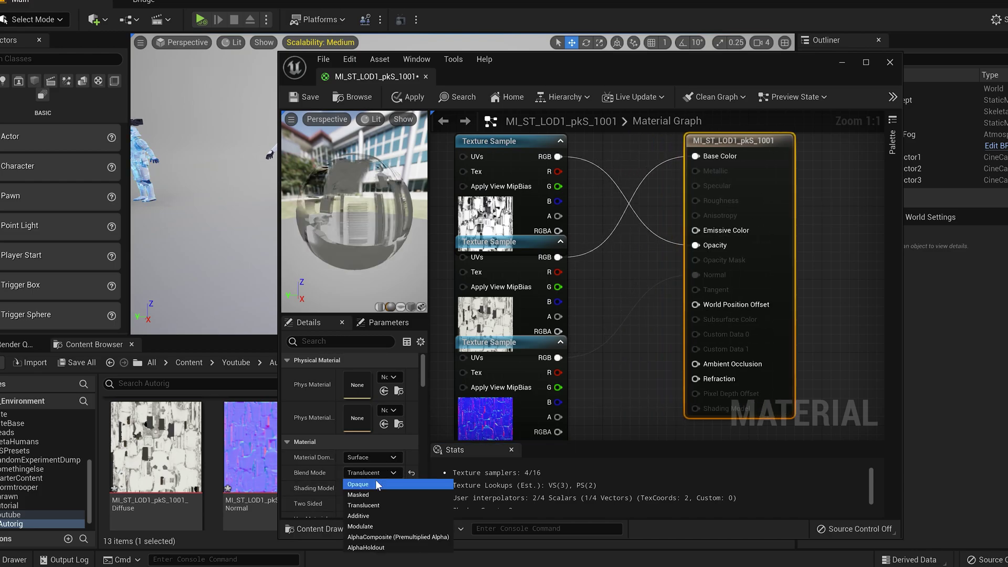
pyautogui.click(372, 482)
pyautogui.hotkey('ctrl', 's')
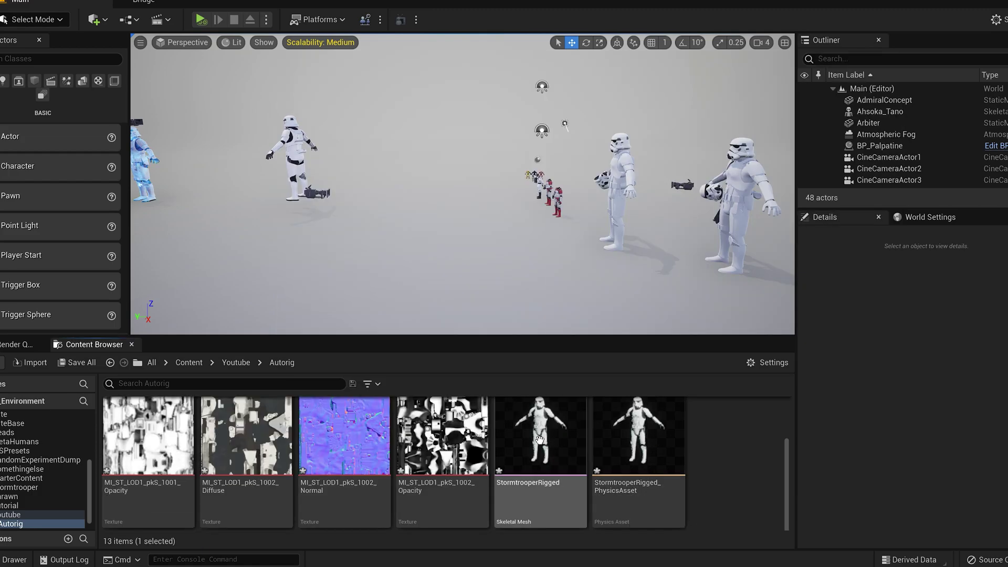
# Place the StormtrooperRigged skeletal mesh in the level and focus on it to inspect the whole character.
pyautogui.moveTo(540, 435); pyautogui.dragTo(449, 270)
pyautogui.press('f')
pyautogui.moveTo(449, 270); pyautogui.dragTo(524, 294, button='right')
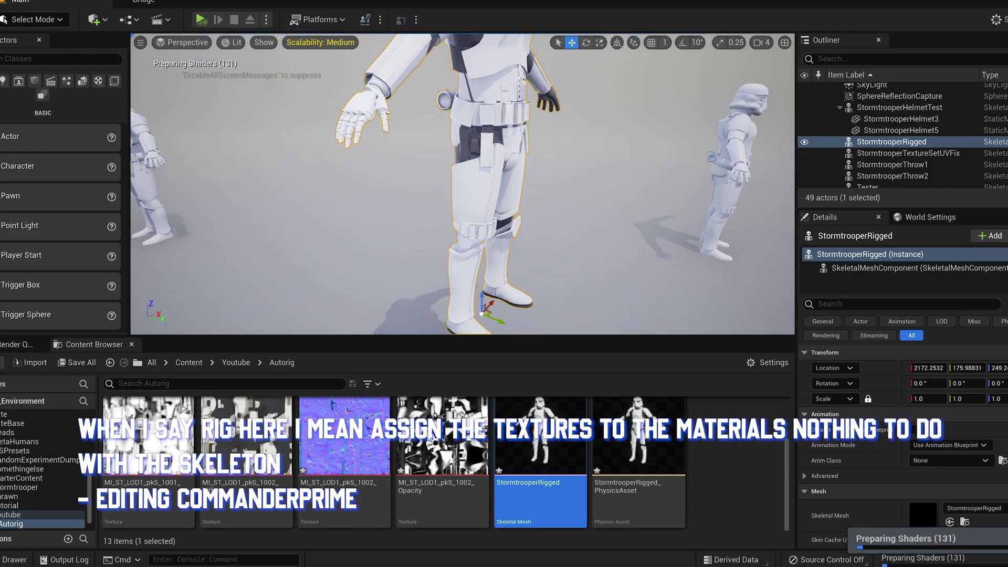
pyautogui.scroll(-4, 462, 469)
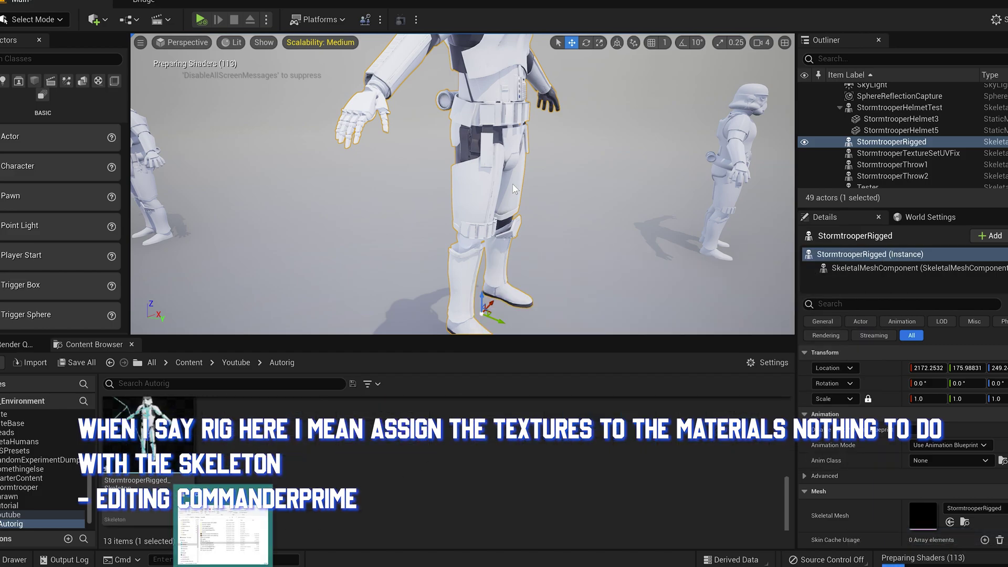
pyautogui.moveTo(551, 179)
pyautogui.mouseDown(button='right')
pyautogui.moveTo(493, 142)
pyautogui.moveTo(512, 118)
pyautogui.moveTo(496, 152)
pyautogui.moveTo(547, 184)
pyautogui.moveTo(546, 202)
pyautogui.moveTo(547, 190)
pyautogui.mouseUp(button='right')
pyautogui.scroll(-5, 462, 184)
pyautogui.scroll(2, 462, 184)
pyautogui.click(285, 450)
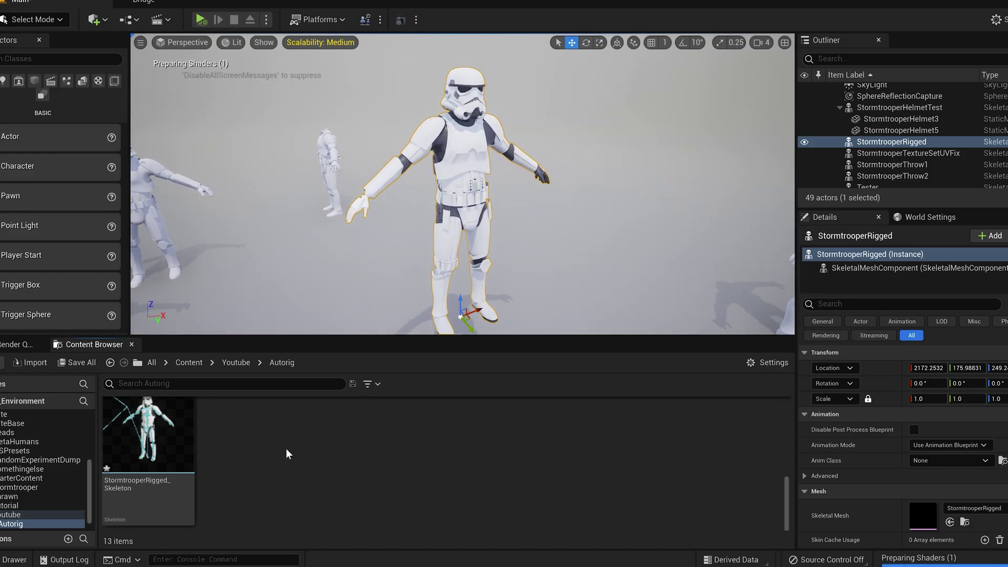
pyautogui.scroll(3, 286, 449)
pyautogui.scroll(-3, 286, 457)
pyautogui.hotkey('alt', 'Tab')
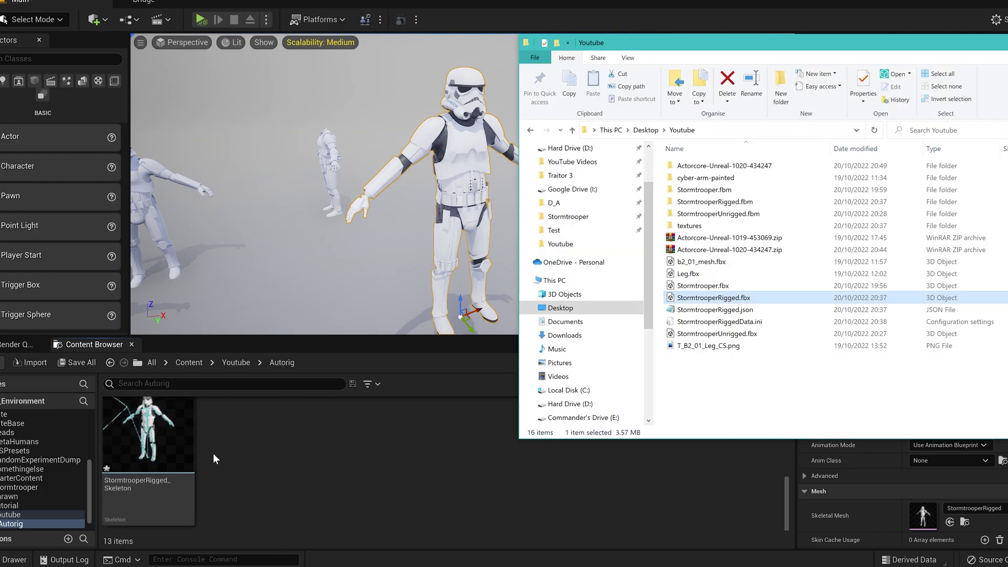
pyautogui.doubleClick(731, 166)
pyautogui.doubleClick(729, 178)
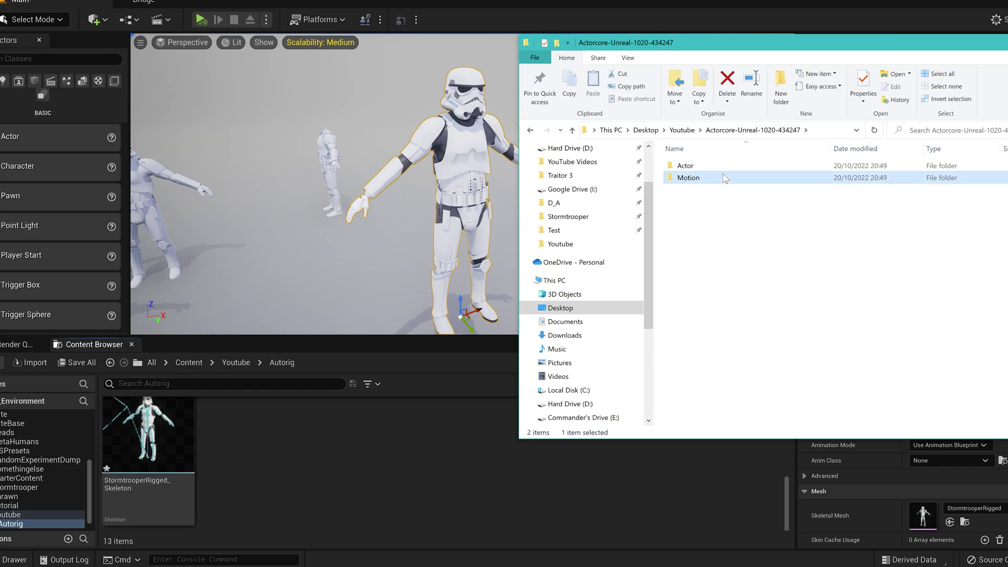
pyautogui.click(713, 166)
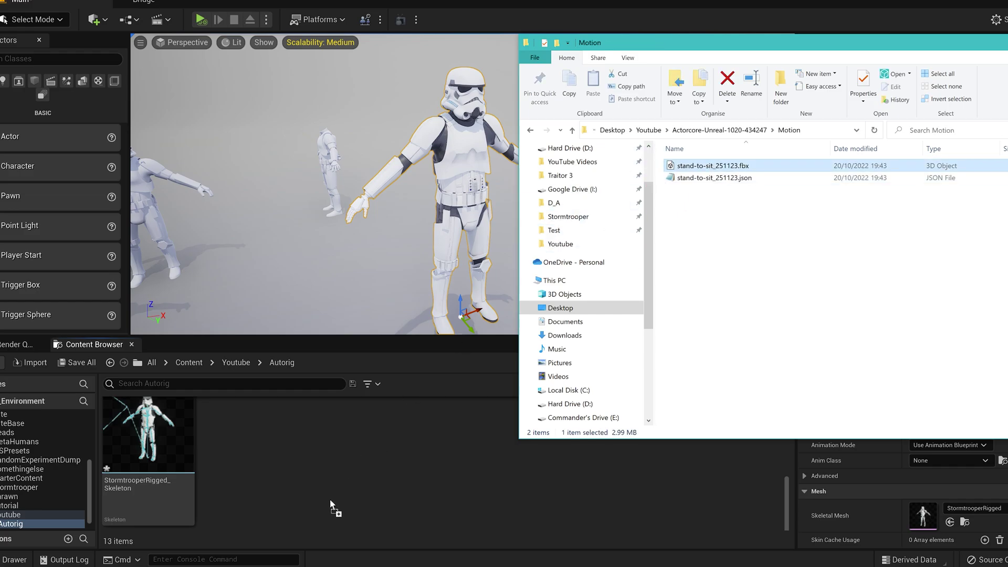
pyautogui.moveTo(329, 499); pyautogui.dragTo(330, 499)
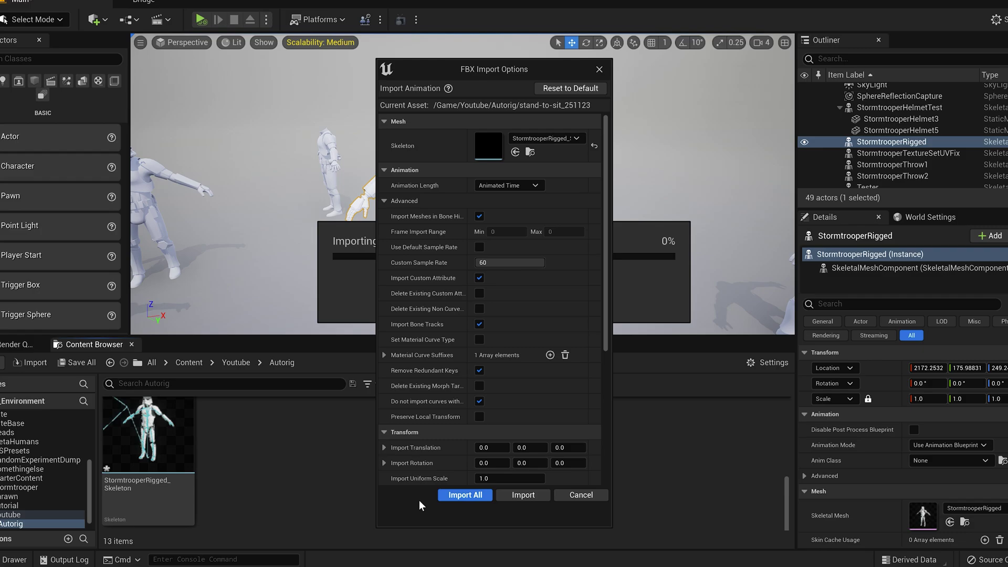
pyautogui.click(473, 495)
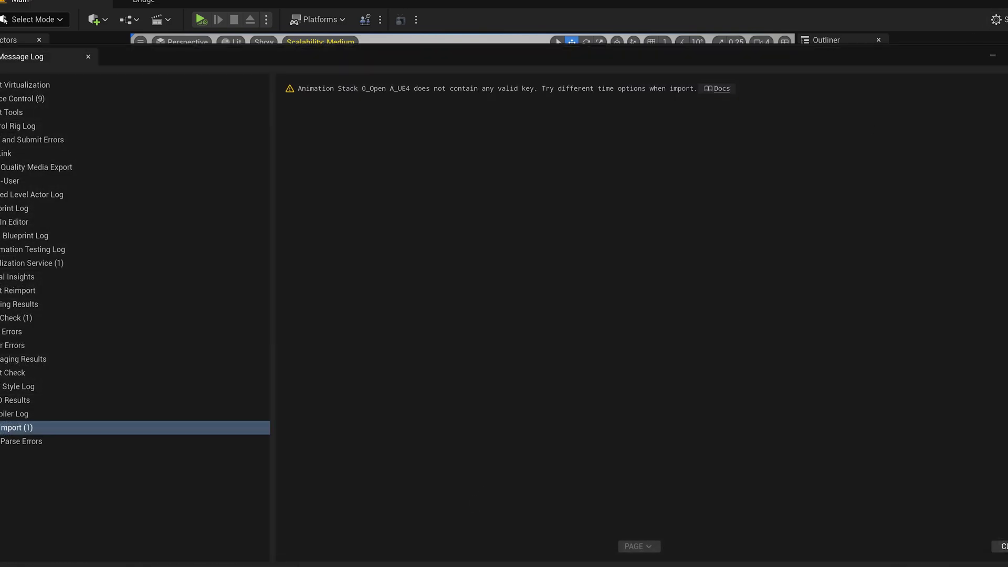
pyautogui.click(1007, 54)
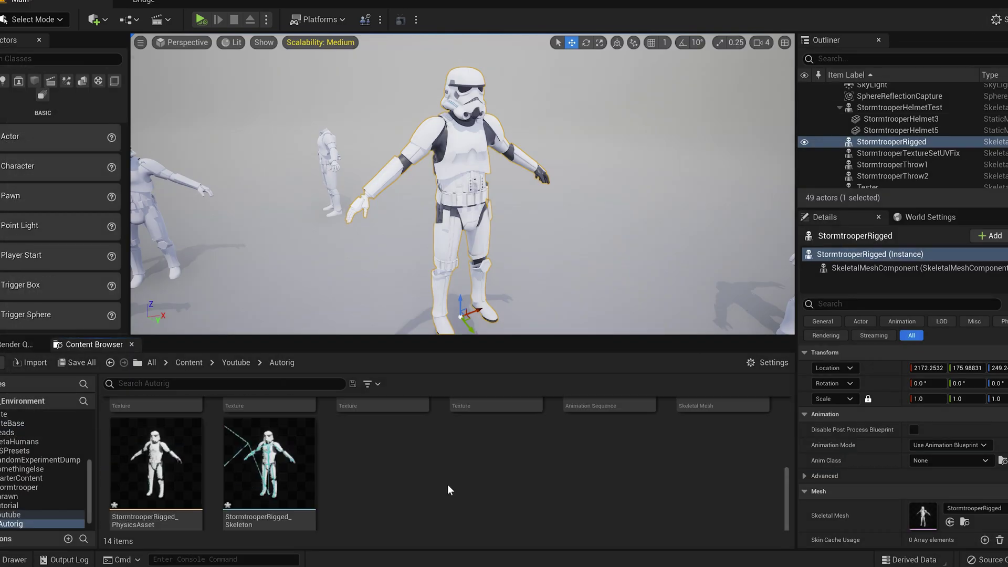
# Open the stand-to-sit_251123 animation, scrub through it to frame 258 and examine the seated pose, hands and knees up close.
pyautogui.scroll(3, 447, 483)
pyautogui.doubleClick(614, 467)
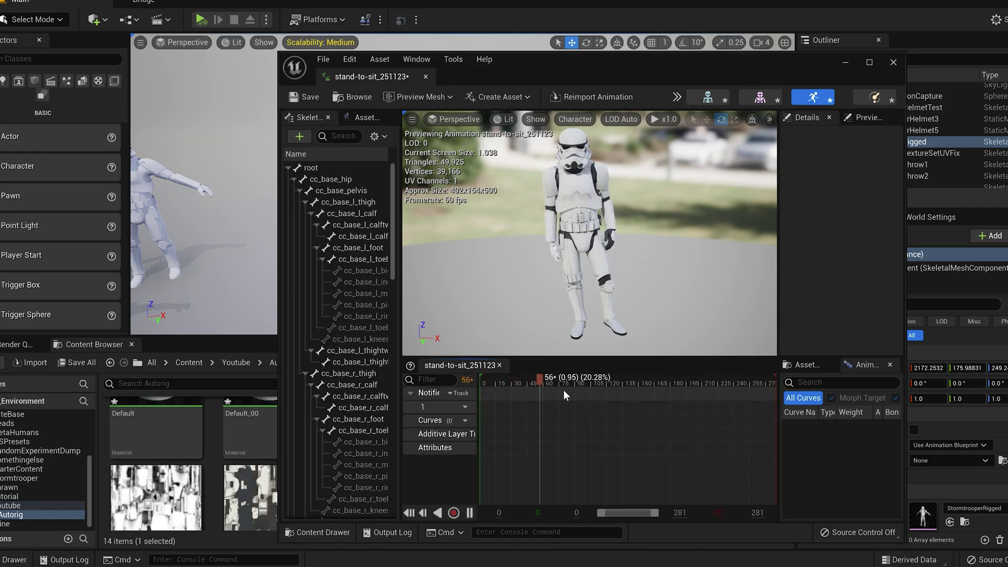
pyautogui.moveTo(638, 382); pyautogui.dragTo(615, 381)
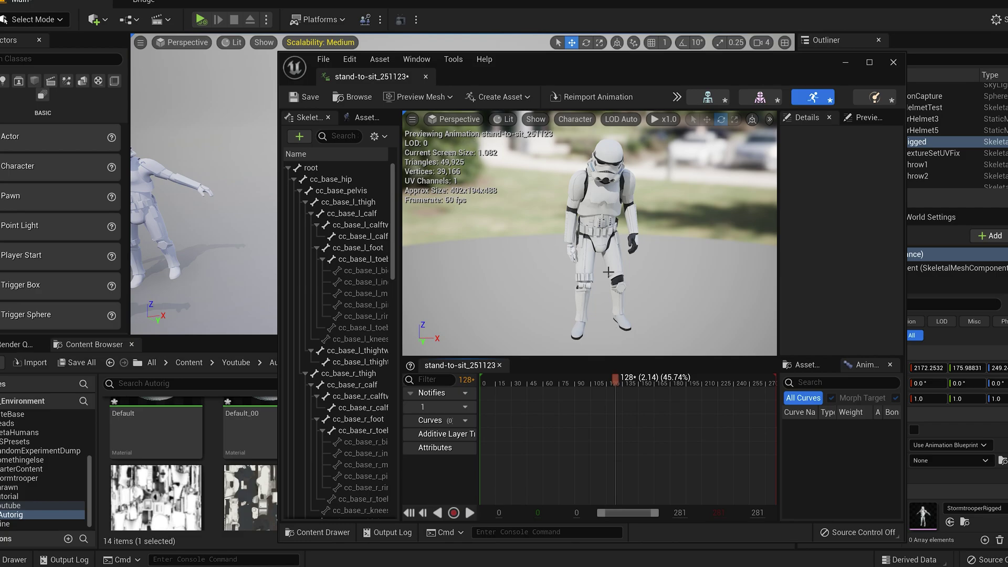
pyautogui.moveTo(588, 237); pyautogui.dragTo(557, 280, button='right')
pyautogui.moveTo(621, 373); pyautogui.dragTo(707, 383)
pyautogui.moveTo(734, 386); pyautogui.dragTo(754, 383)
pyautogui.moveTo(589, 232); pyautogui.dragTo(613, 206, button='right')
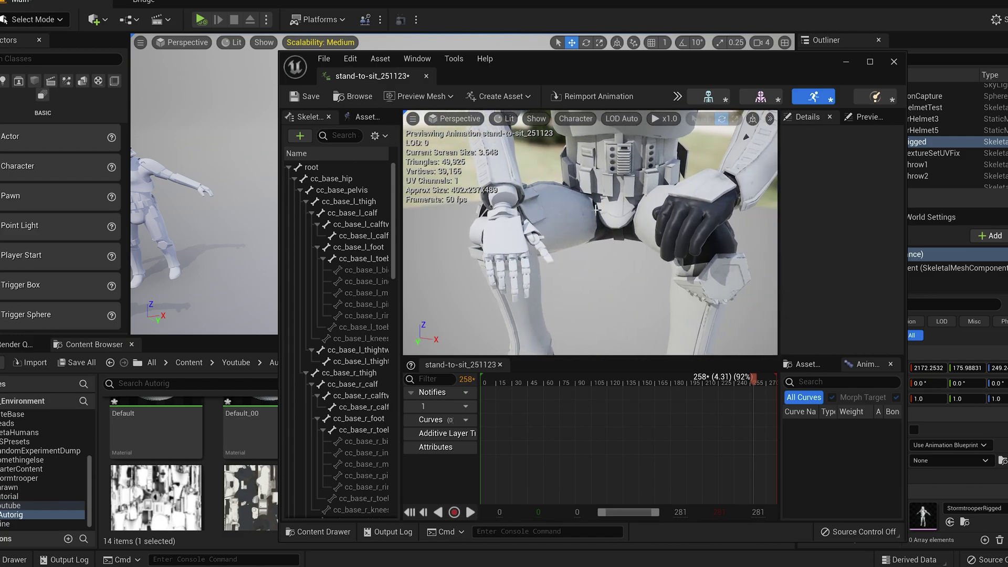
pyautogui.moveTo(595, 209); pyautogui.dragTo(633, 260, button='right')
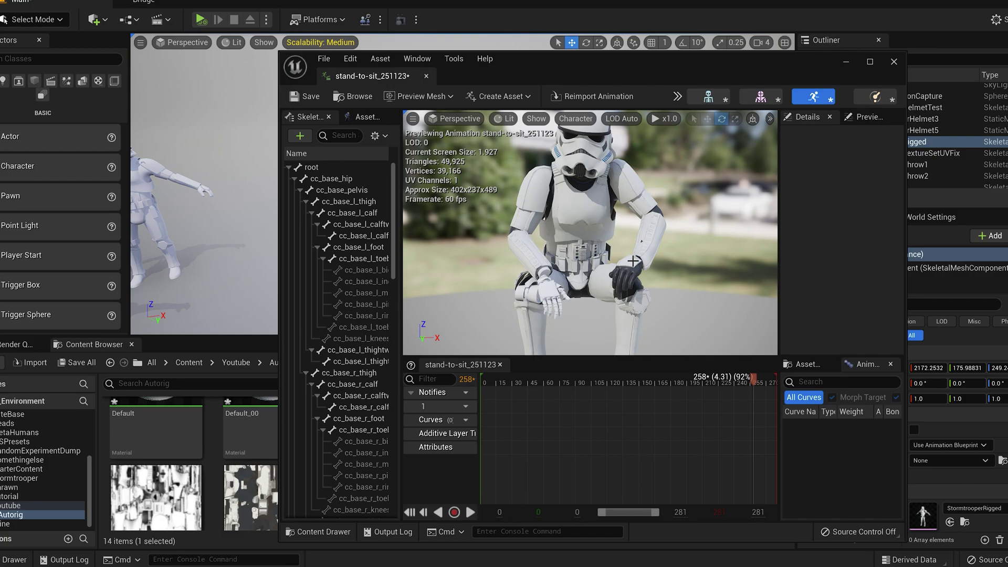
# View the full seated pose, save the stand-to-sit_251123 animation and close its editor.
pyautogui.press('s')
pyautogui.moveTo(633, 251); pyautogui.dragTo(641, 276, button='right')
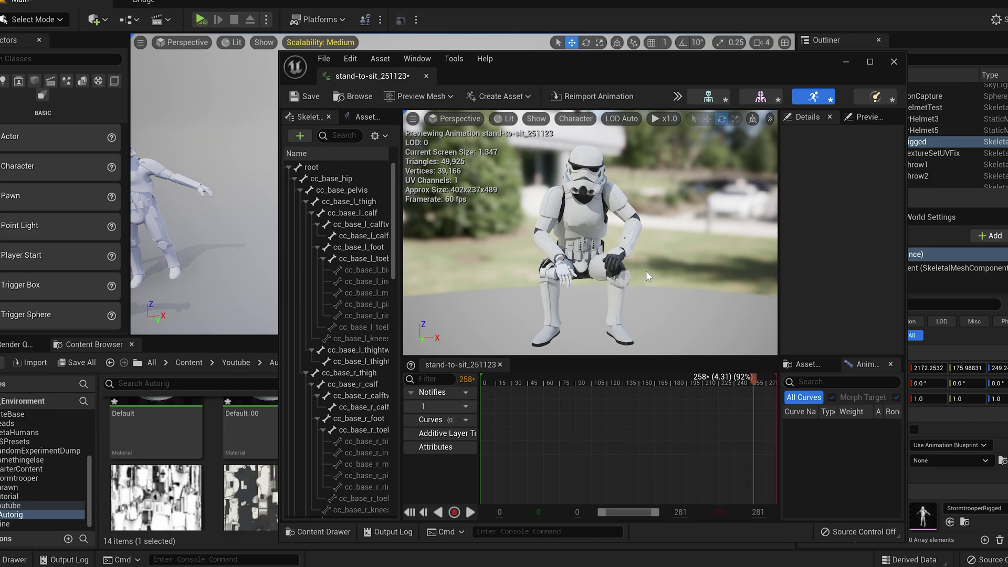
pyautogui.click(304, 96)
pyautogui.click(894, 62)
pyautogui.scroll(-4, 533, 478)
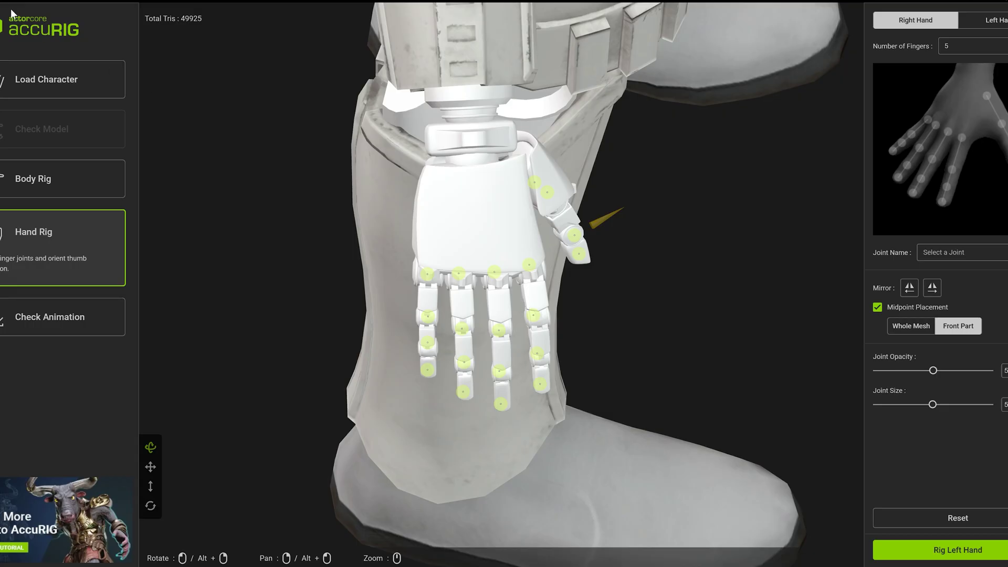
# Switch to AccuRIG, reload the stormtrooper FBX, rotate the character to face front and start the body rig.
pyautogui.click(3, 2)
pyautogui.click(26, 13)
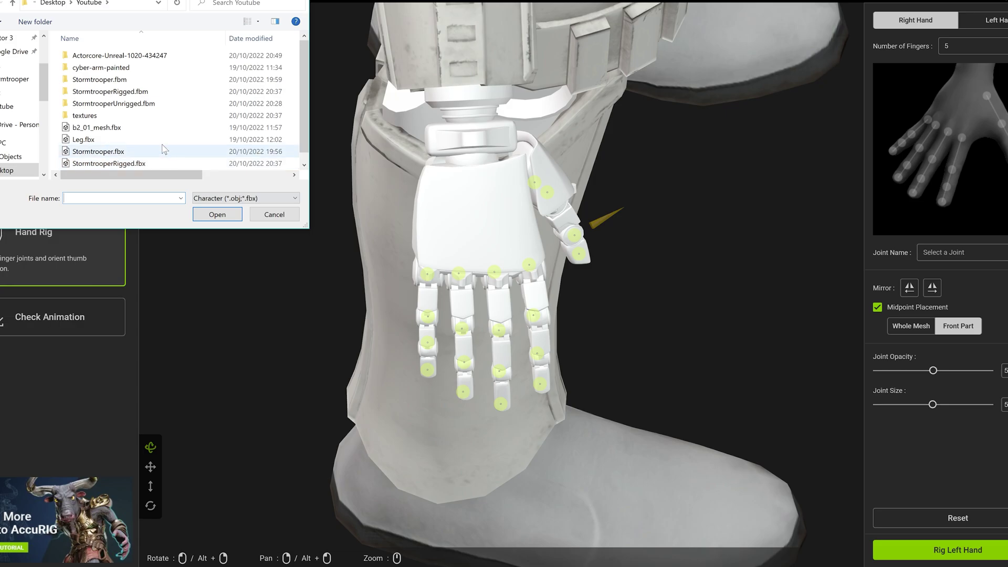
pyautogui.scroll(-1, 108, 157)
pyautogui.doubleClick(105, 165)
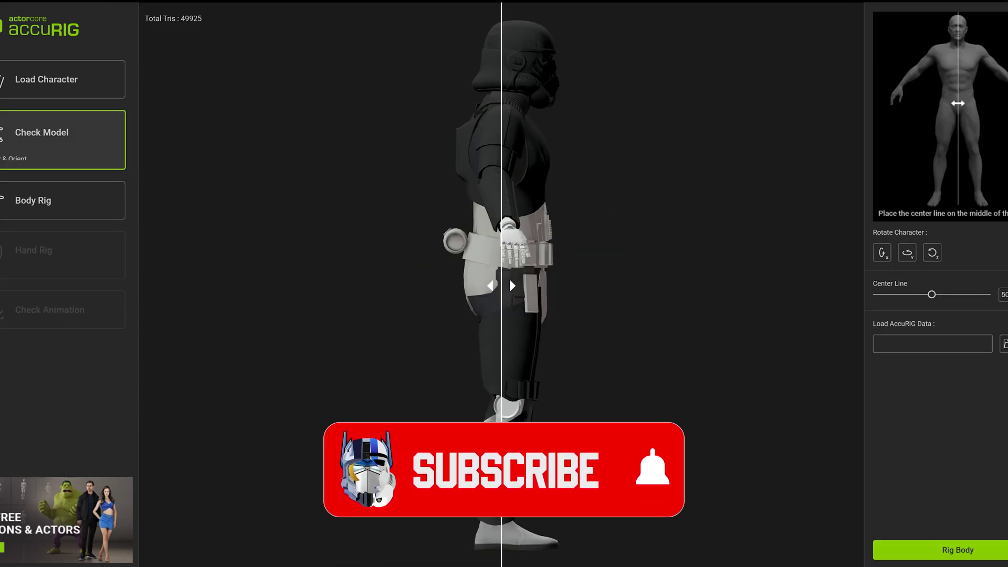
pyautogui.click(907, 253)
pyautogui.click(929, 549)
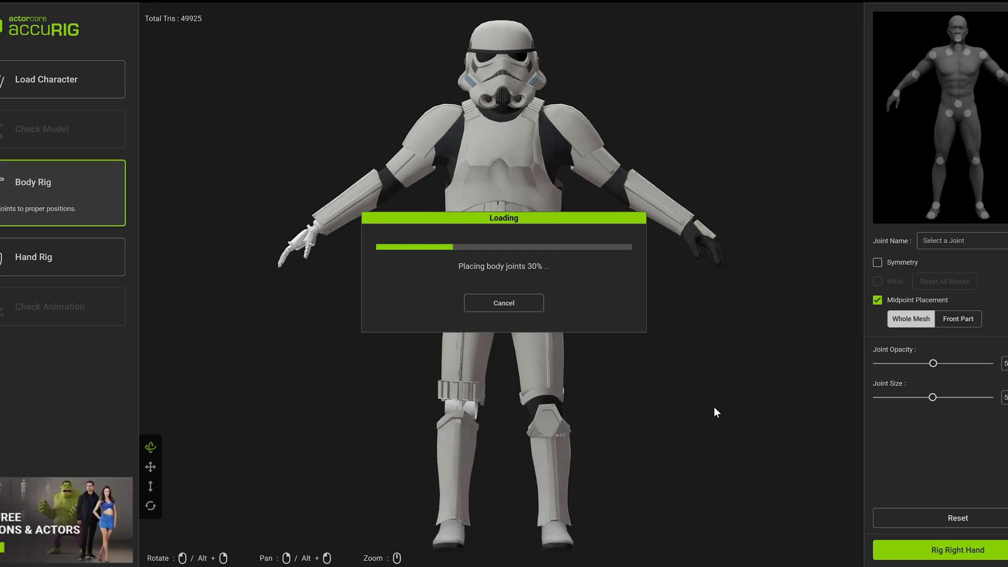
# Lower the head and neck joints on the stormtrooper's body rig and proceed to rigging the right hand.
pyautogui.scroll(6, 609, 157)
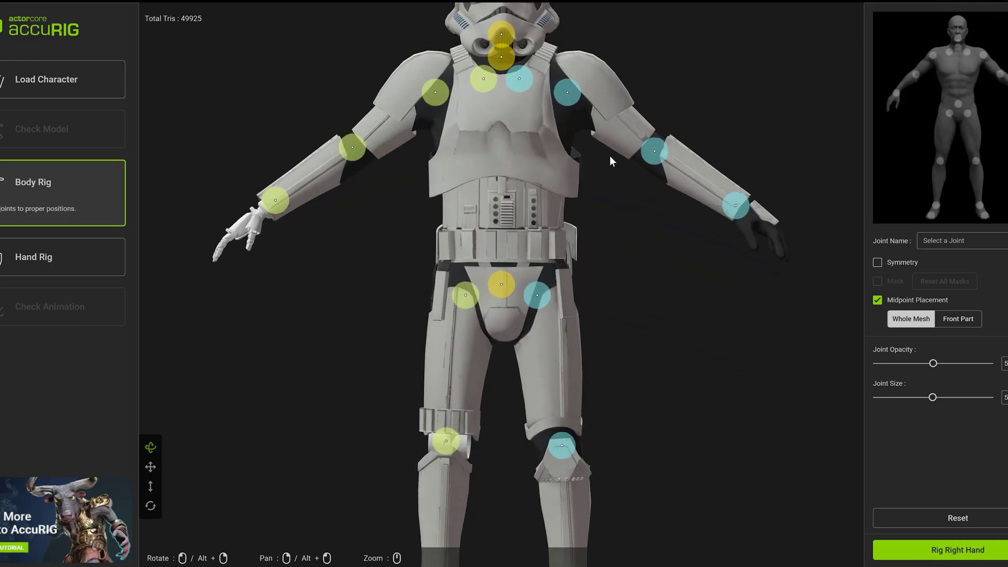
pyautogui.moveTo(524, 114); pyautogui.dragTo(517, 391, button='right')
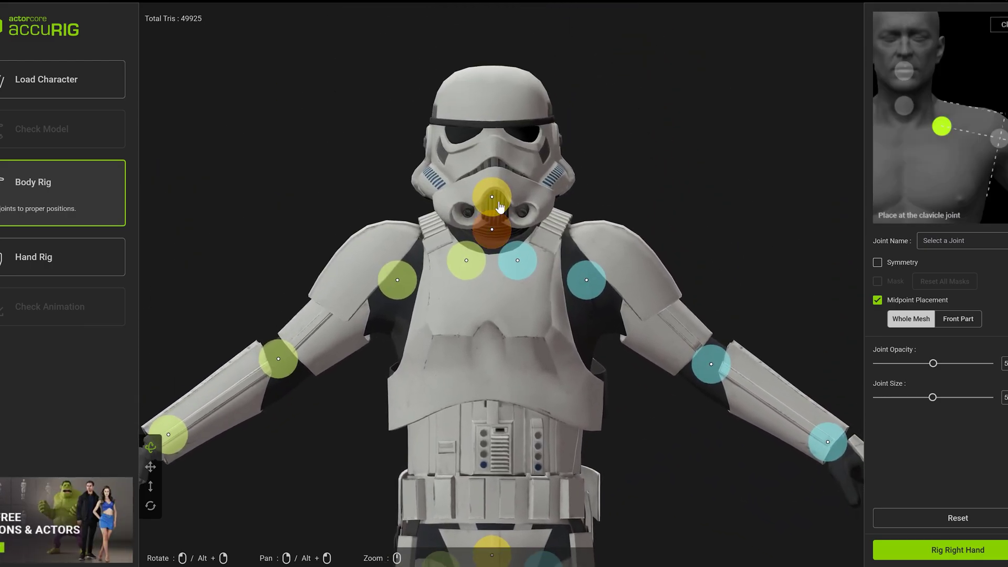
pyautogui.scroll(6, 497, 207)
pyautogui.moveTo(495, 191); pyautogui.dragTo(494, 227)
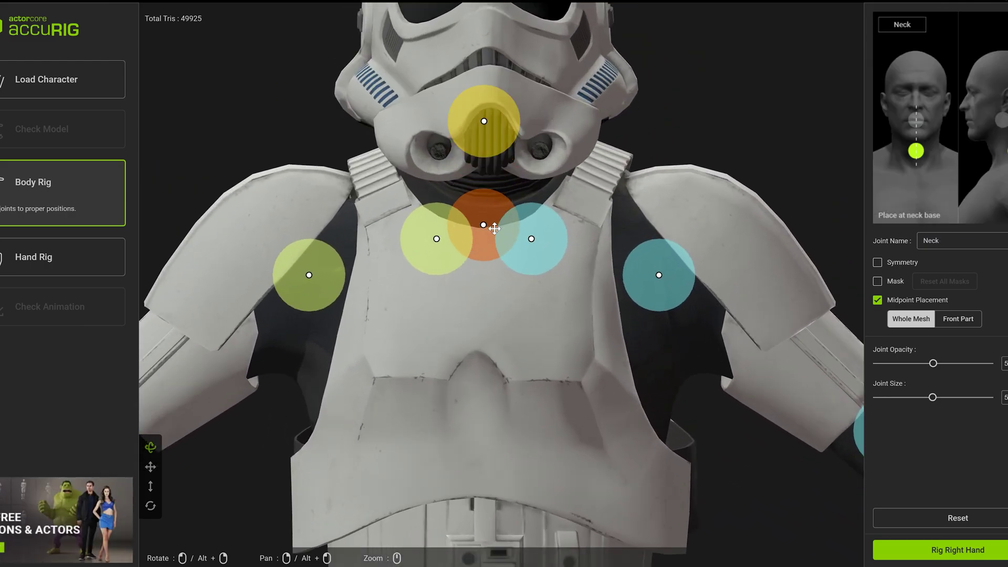
pyautogui.moveTo(495, 133); pyautogui.dragTo(493, 197)
pyautogui.moveTo(489, 237); pyautogui.dragTo(488, 241)
pyautogui.click(957, 549)
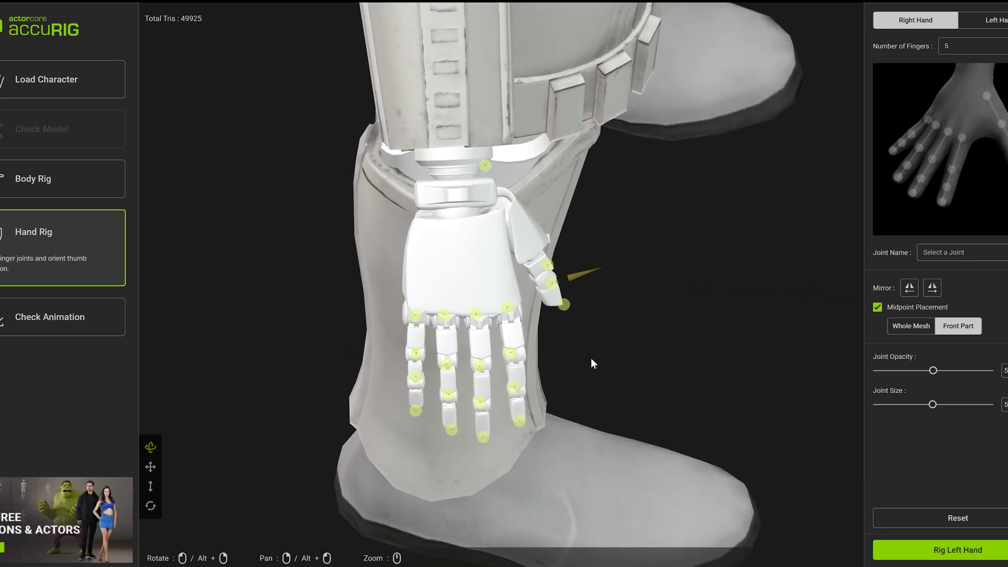
# Reposition the thumb joints of the right cyborg hand so they sit on its mechanical thumb.
pyautogui.moveTo(591, 362); pyautogui.dragTo(454, 438)
pyautogui.scroll(2, 408, 433)
pyautogui.moveTo(378, 437); pyautogui.dragTo(350, 390)
pyautogui.moveTo(540, 138); pyautogui.dragTo(534, 192)
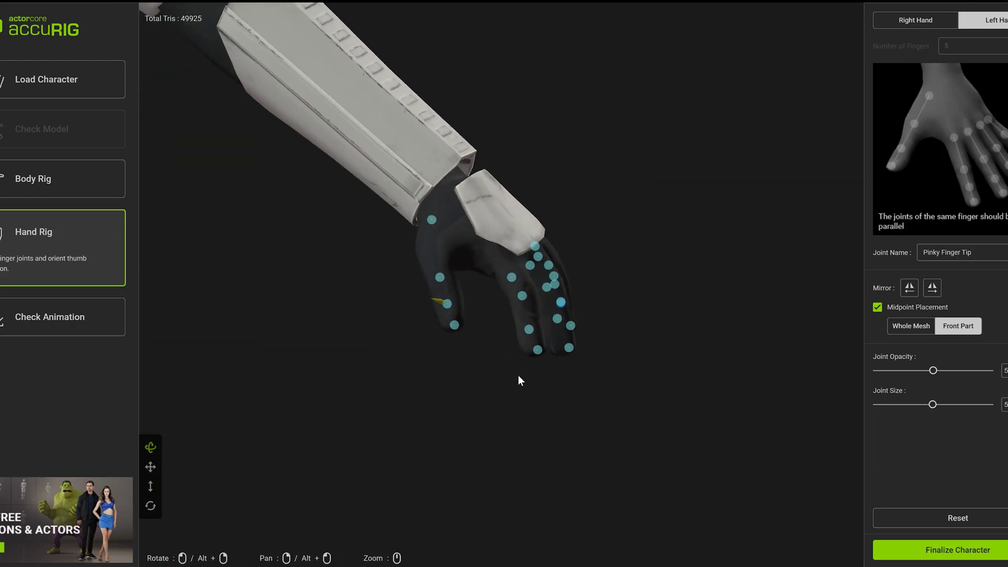
# Check the joint placement on the left and right hands from several angles, and finalize the character.
pyautogui.moveTo(470, 371); pyautogui.dragTo(489, 373)
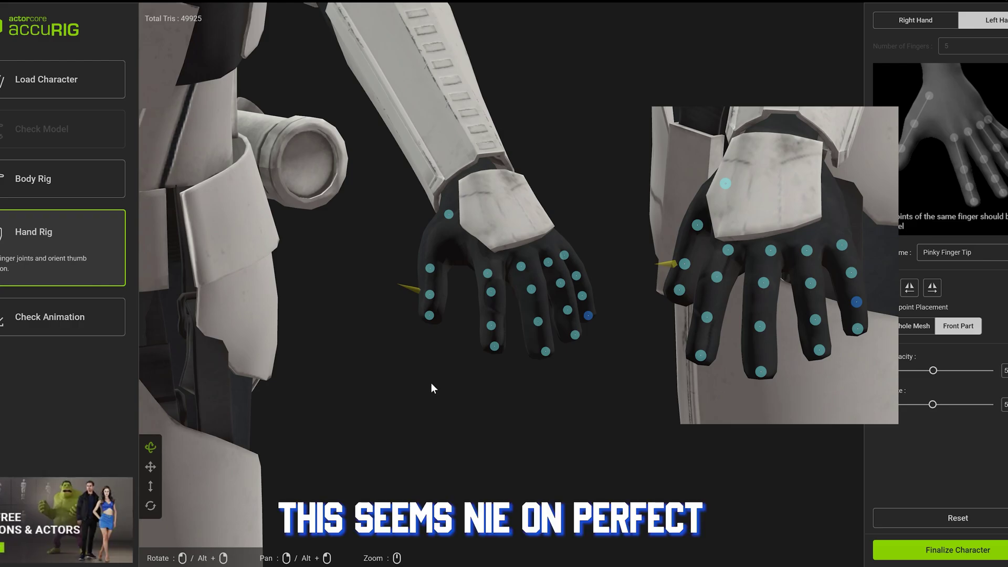
pyautogui.moveTo(407, 467); pyautogui.dragTo(462, 471)
pyautogui.click(915, 20)
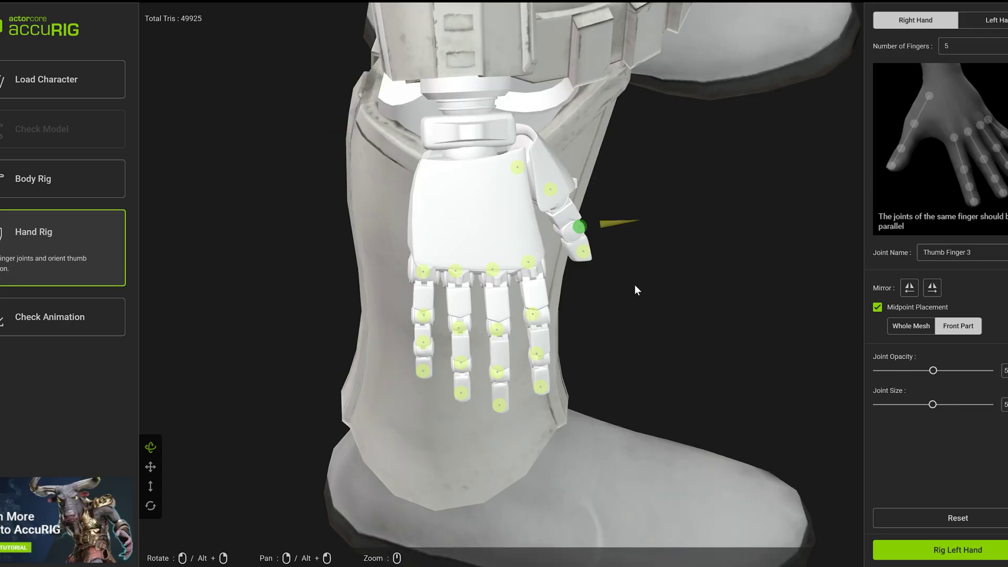
pyautogui.scroll(3, 625, 301)
pyautogui.moveTo(588, 294); pyautogui.dragTo(576, 251)
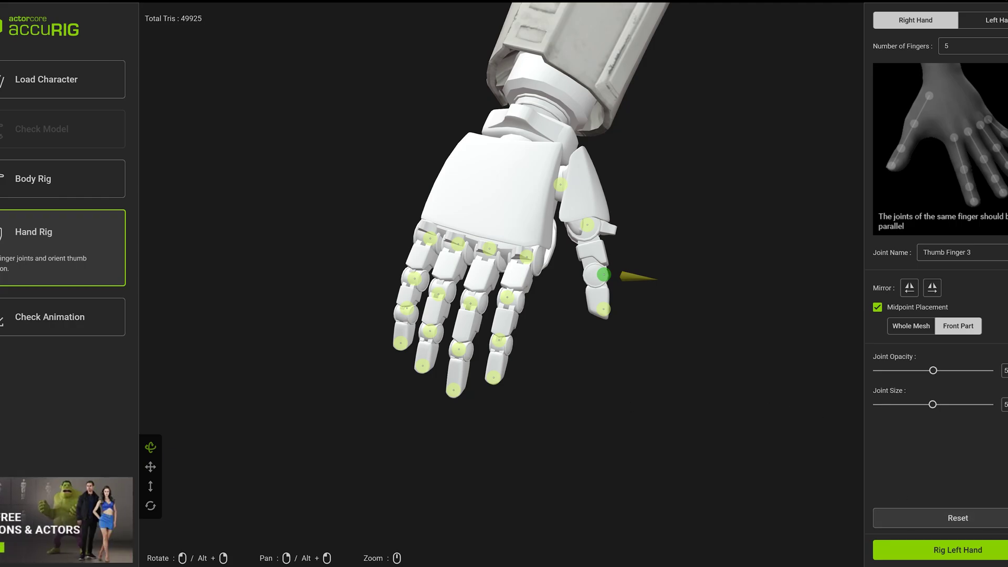
pyautogui.click(996, 20)
pyautogui.click(940, 549)
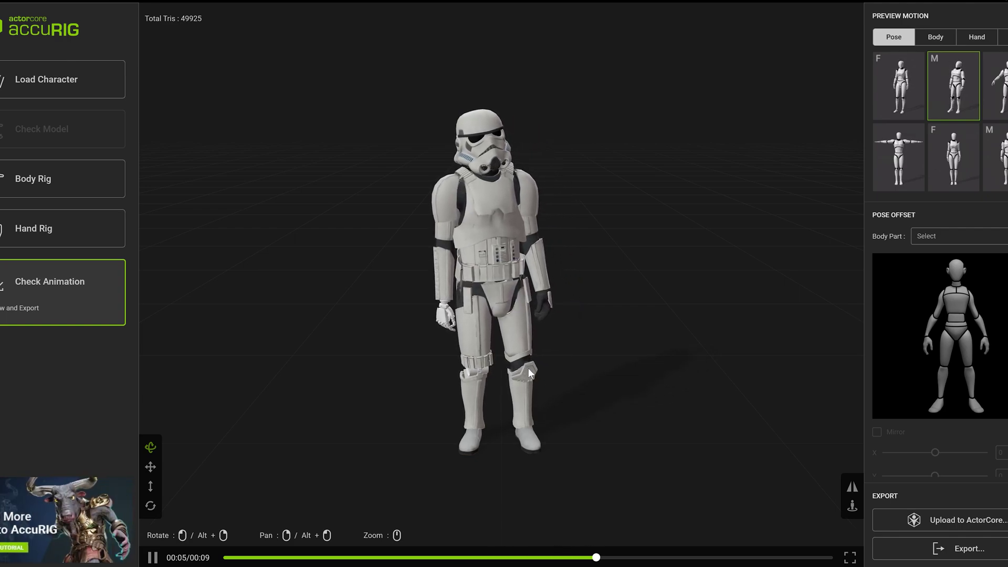
# Upload the rigged stormtrooper to ActorCore, open it on the ActorCore website and browse the motion catalogue.
pyautogui.click(929, 547)
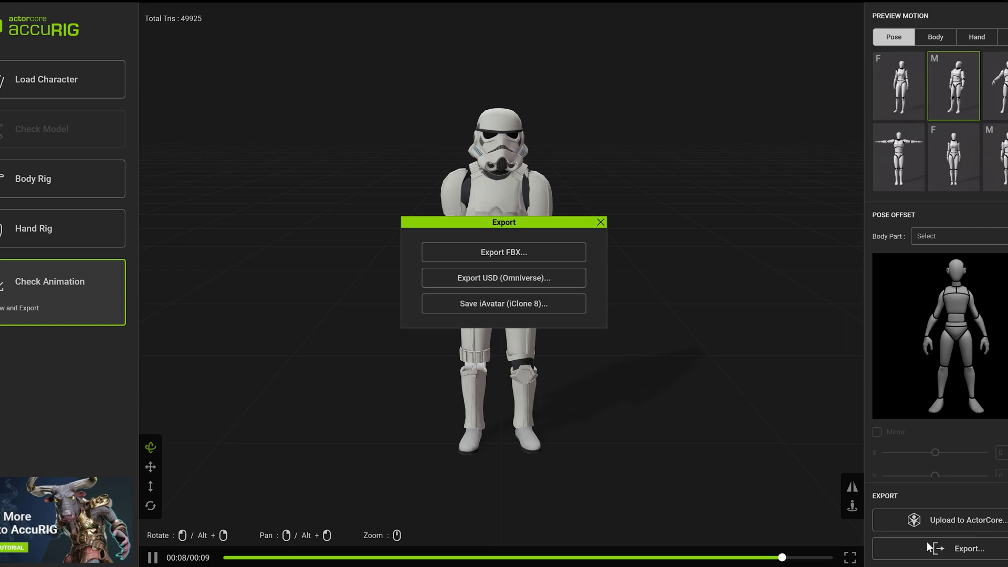
pyautogui.click(602, 223)
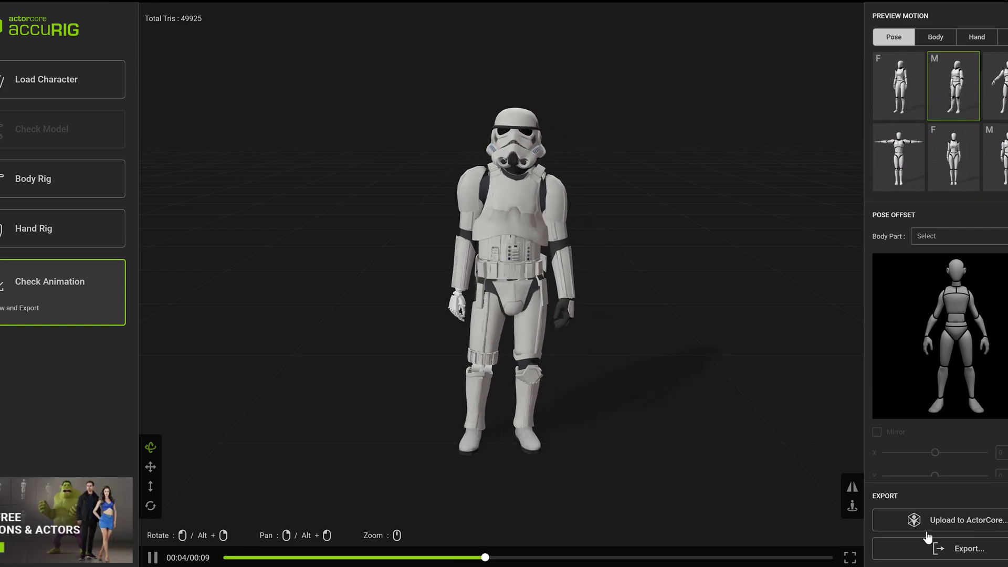
pyautogui.click(971, 525)
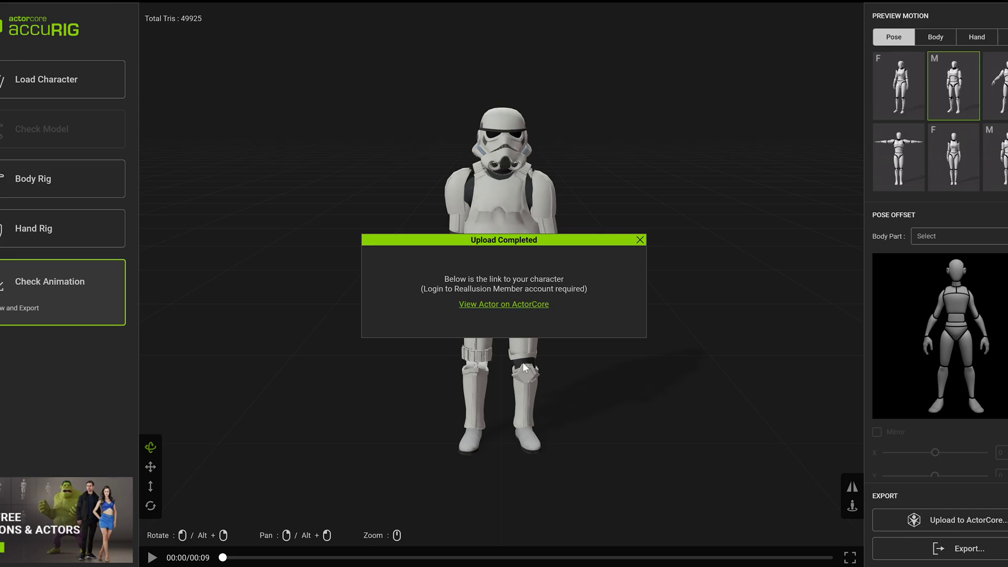
pyautogui.click(494, 305)
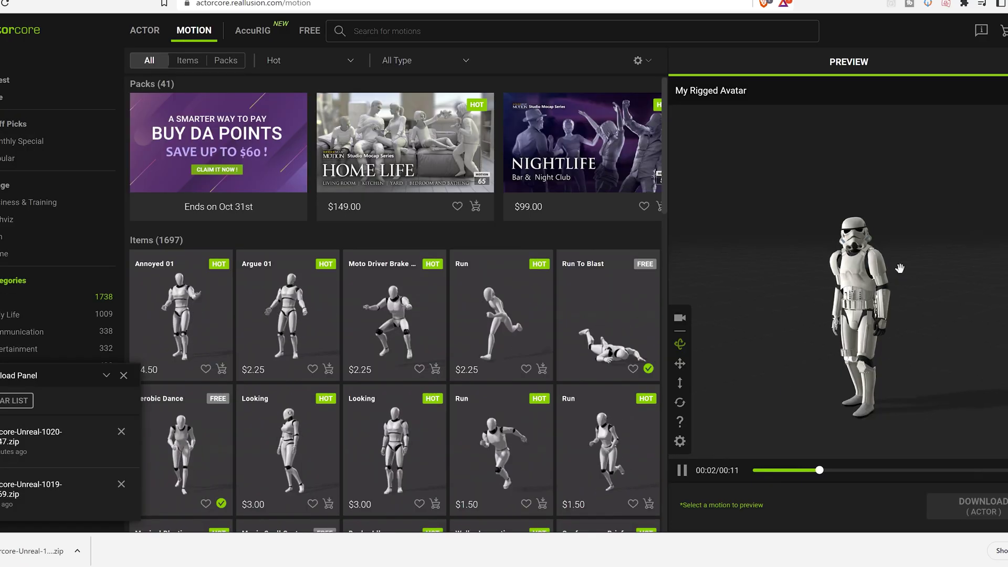
pyautogui.scroll(-5, 514, 382)
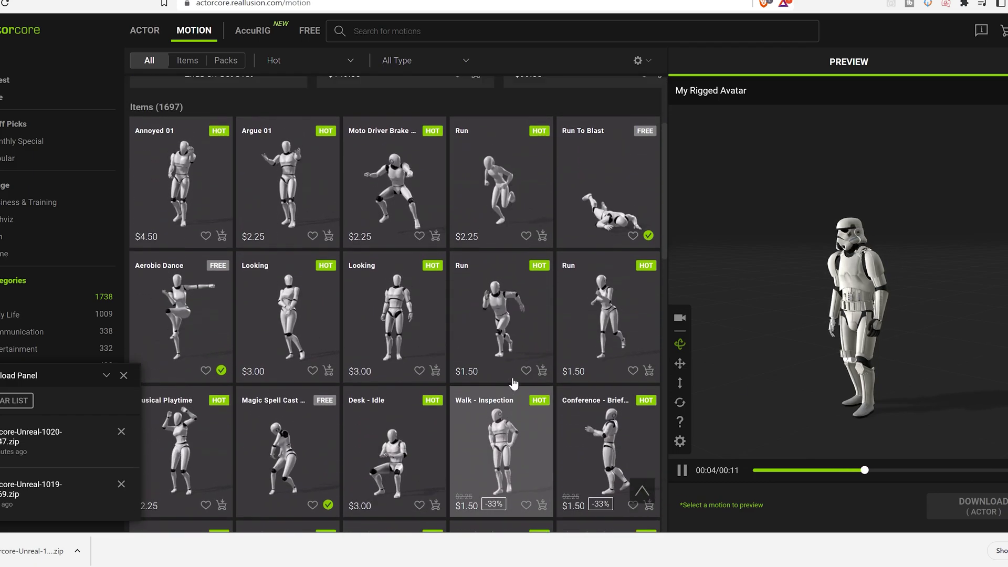
pyautogui.scroll(-10, 514, 385)
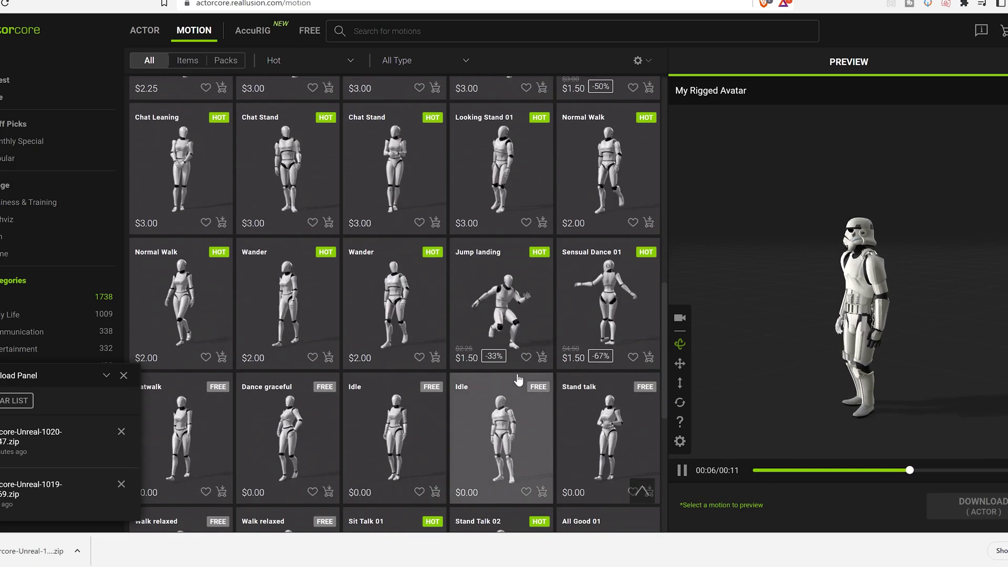
pyautogui.scroll(3, 518, 379)
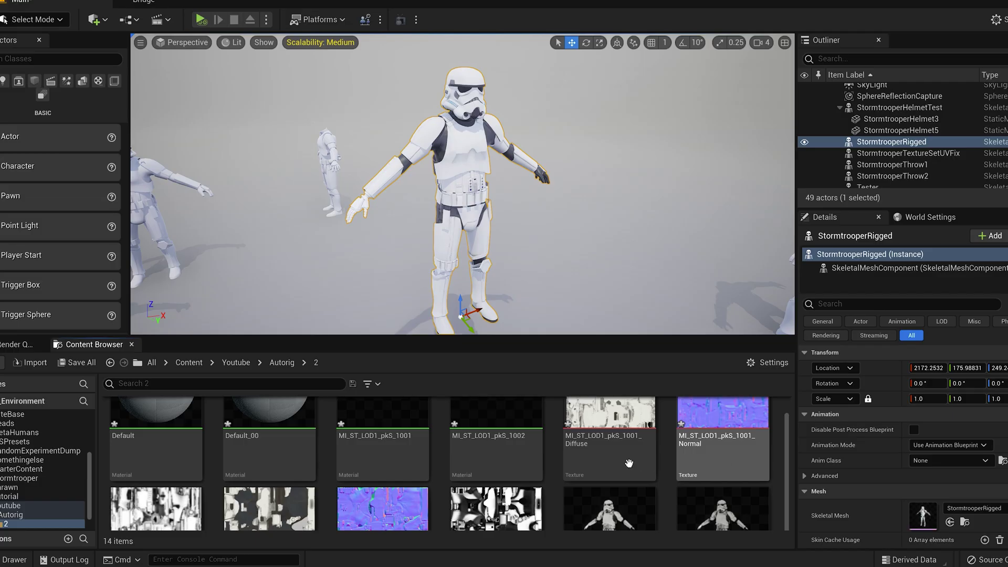
# Switch to Unreal Engine, look through the Autorig folder and its subfolder 2, and open subfolder 2's stand-to-sit_251123 animation.
pyautogui.scroll(1, 242, 405)
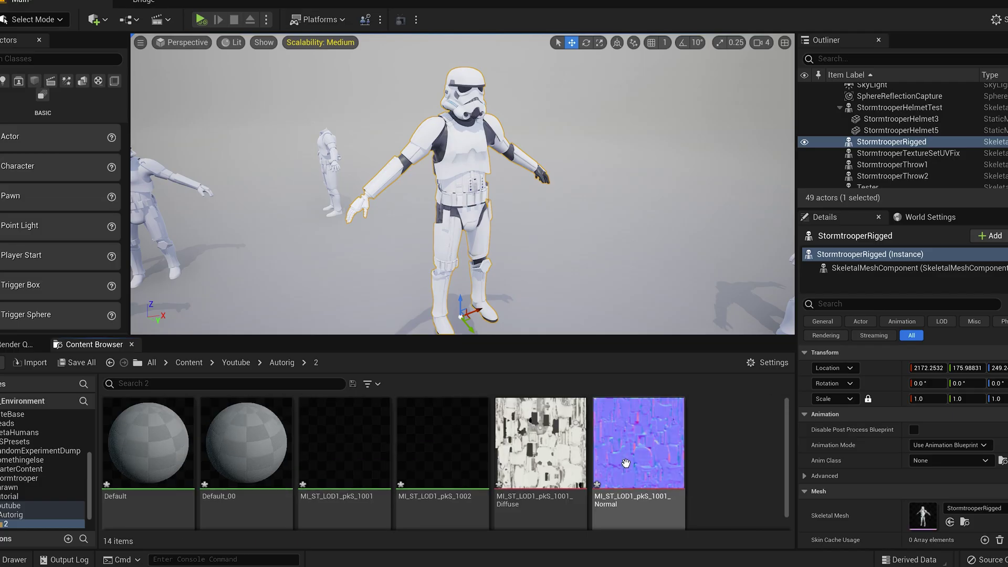
pyautogui.scroll(-1, 242, 404)
pyautogui.scroll(-2, 462, 443)
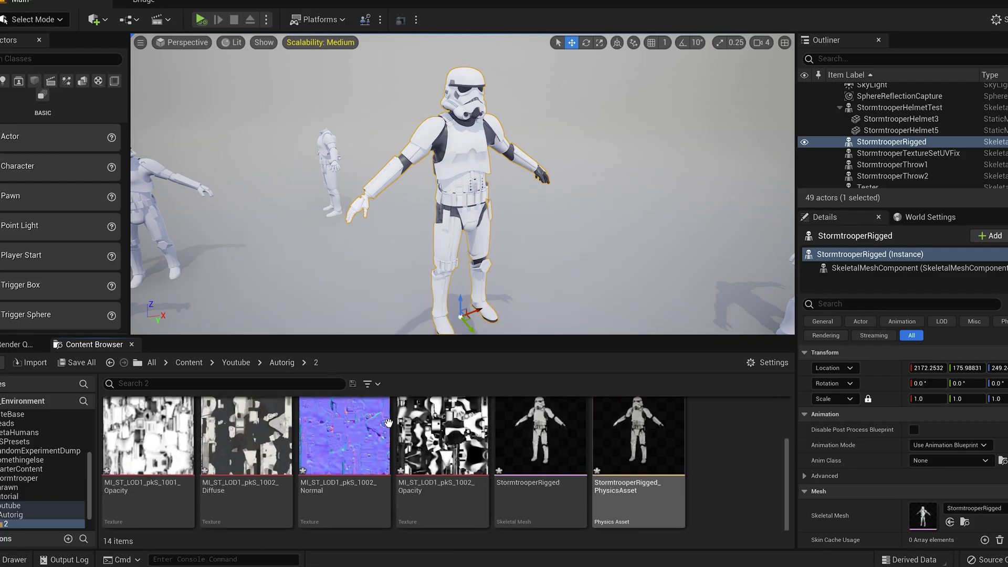
pyautogui.click(281, 363)
pyautogui.scroll(3, 736, 482)
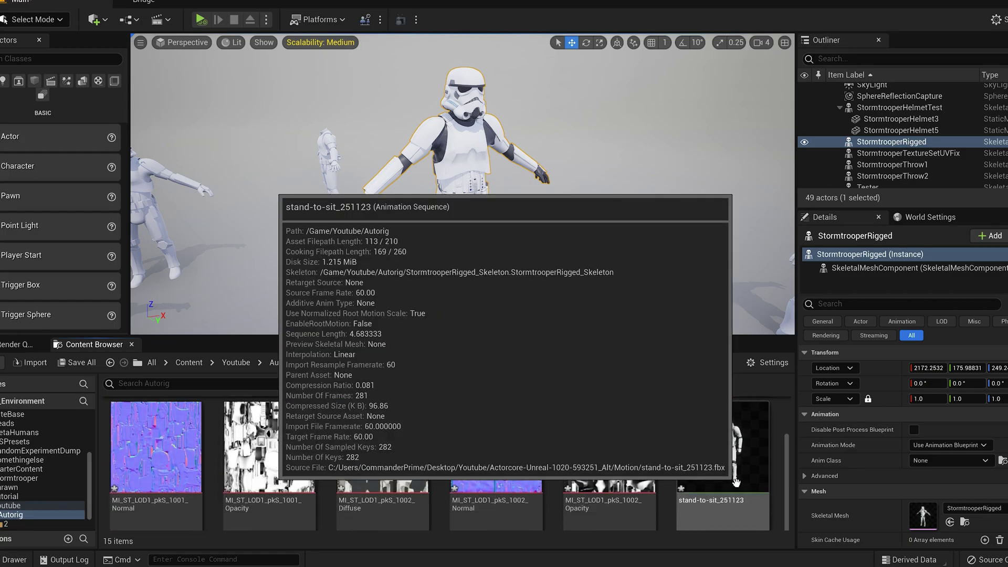
pyautogui.scroll(-2, 736, 482)
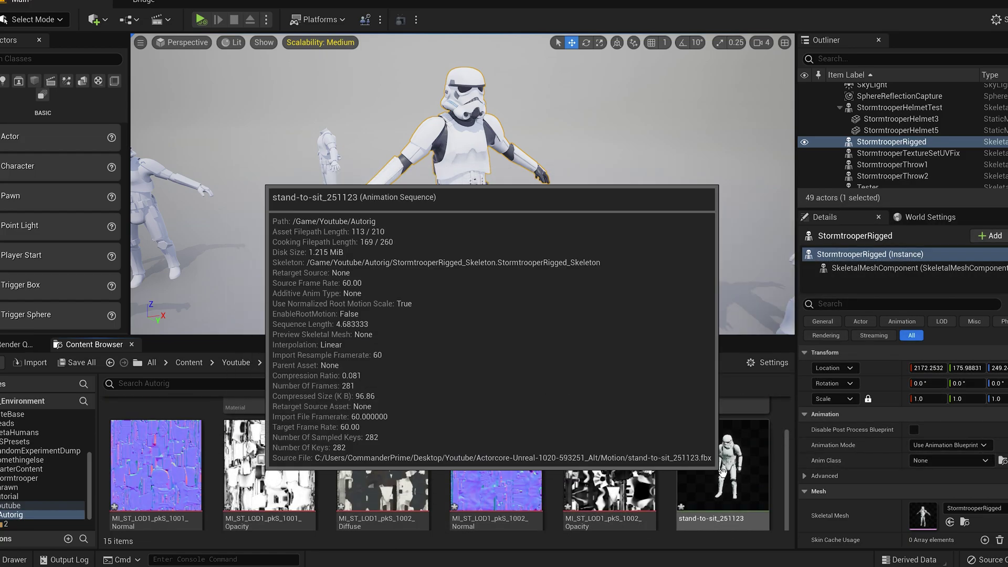
pyautogui.scroll(2, 210, 452)
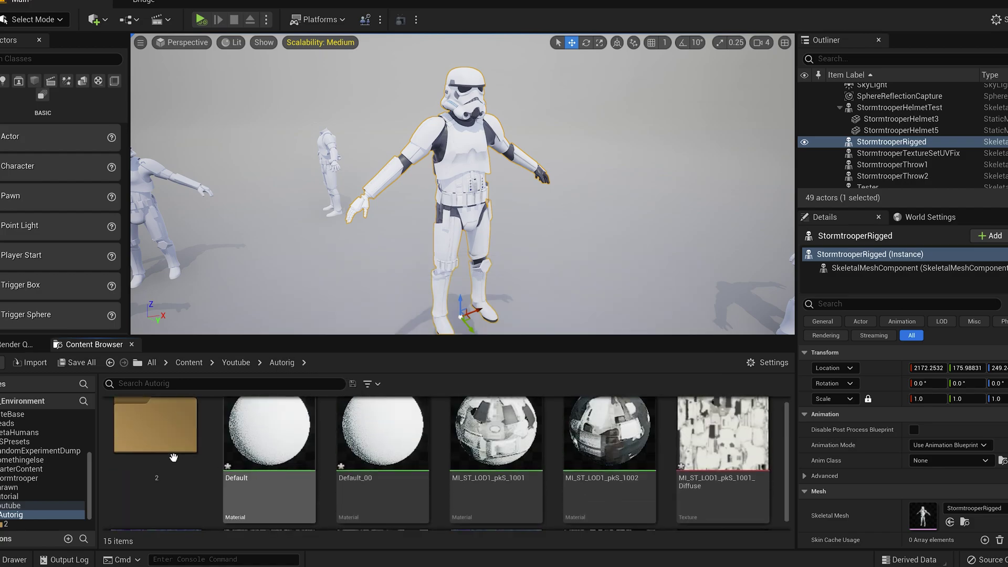
pyautogui.doubleClick(177, 450)
pyautogui.scroll(-2, 651, 474)
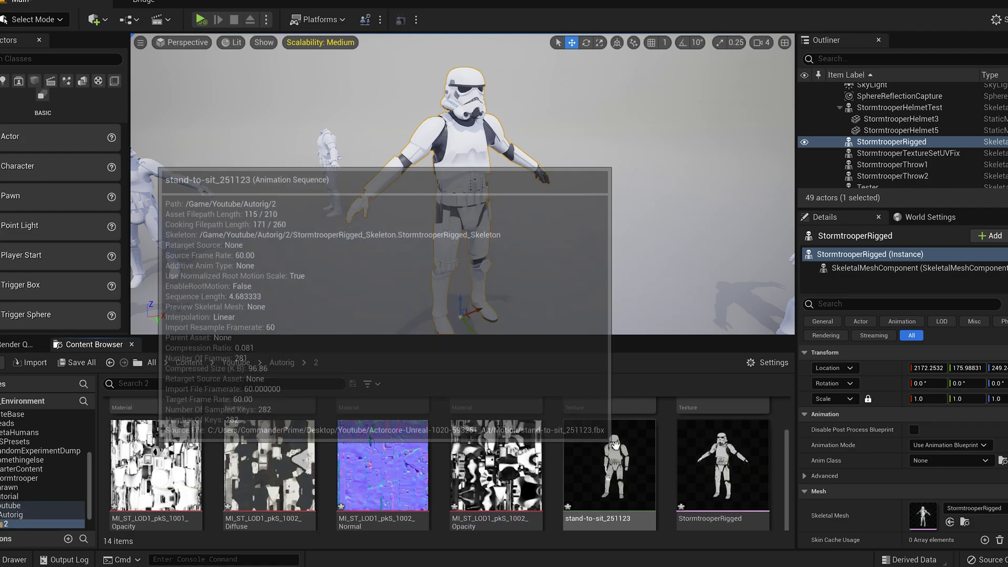
pyautogui.doubleClick(640, 487)
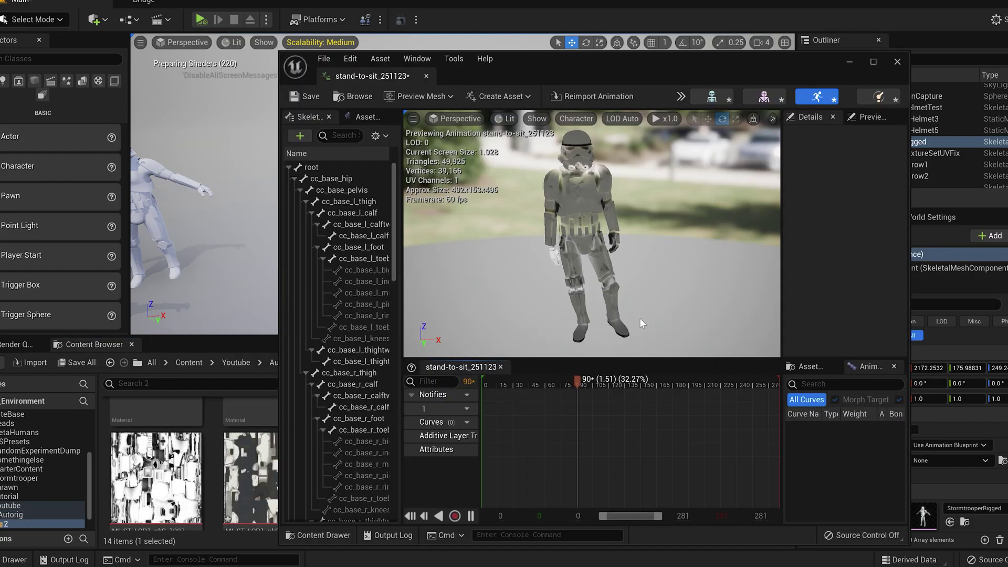